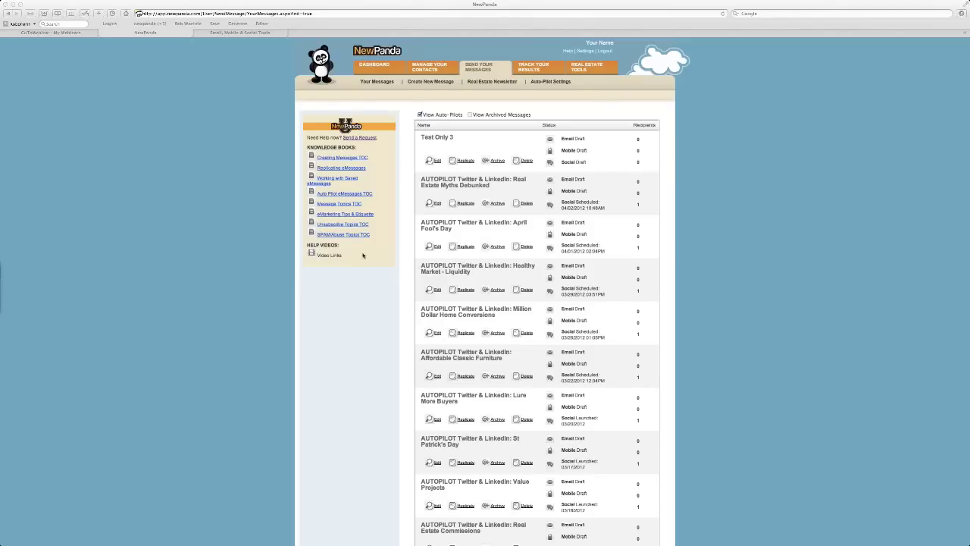
Open the Auto-Pilot Settings page in the Send Your Messages section
left_click(379, 68)
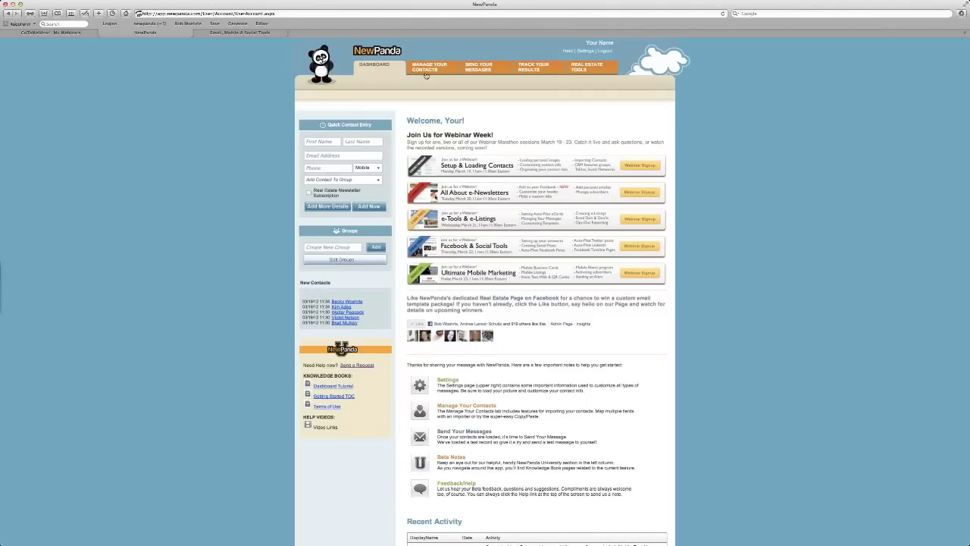
left_click(478, 69)
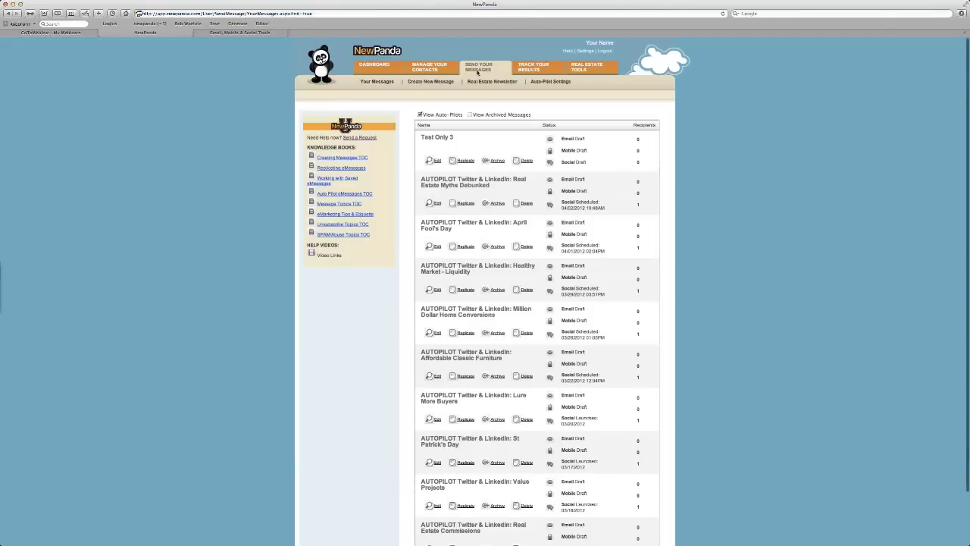
key("super+equal")
key("super+equal")
key("super+equal")
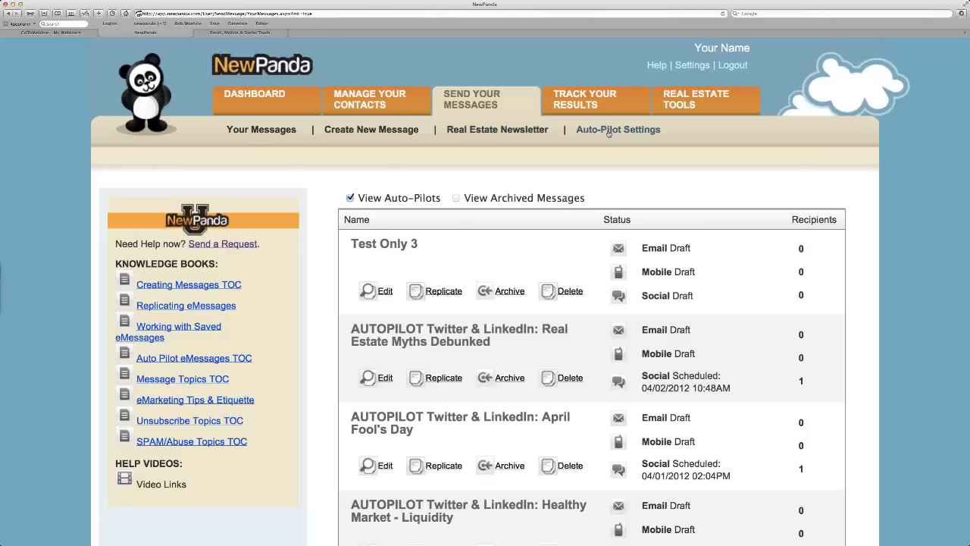
left_click(609, 130)
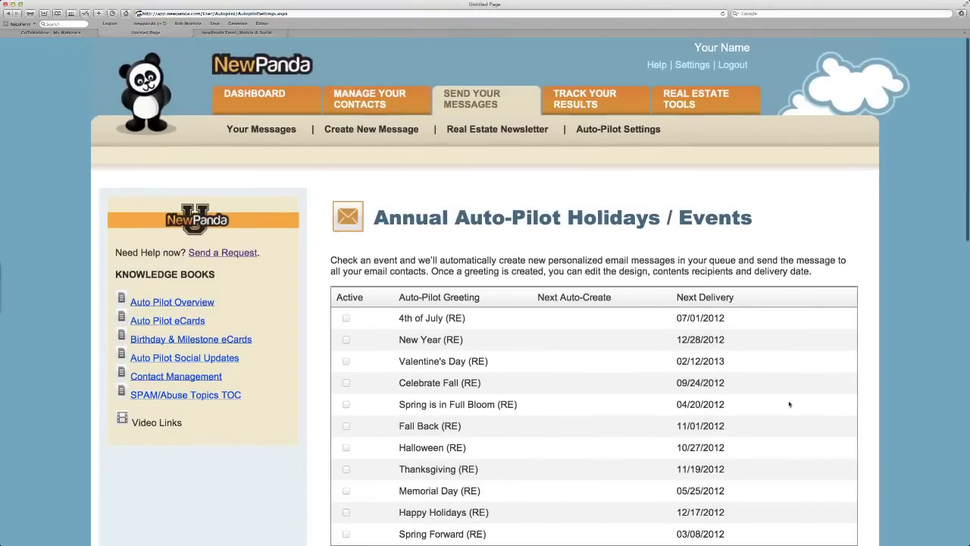
Activate the Spring is in Full Bloom (RE) annual auto-pilot greeting and open its email for editing
scroll(789, 404, "down", 3)
scroll(789, 404, "down", 3)
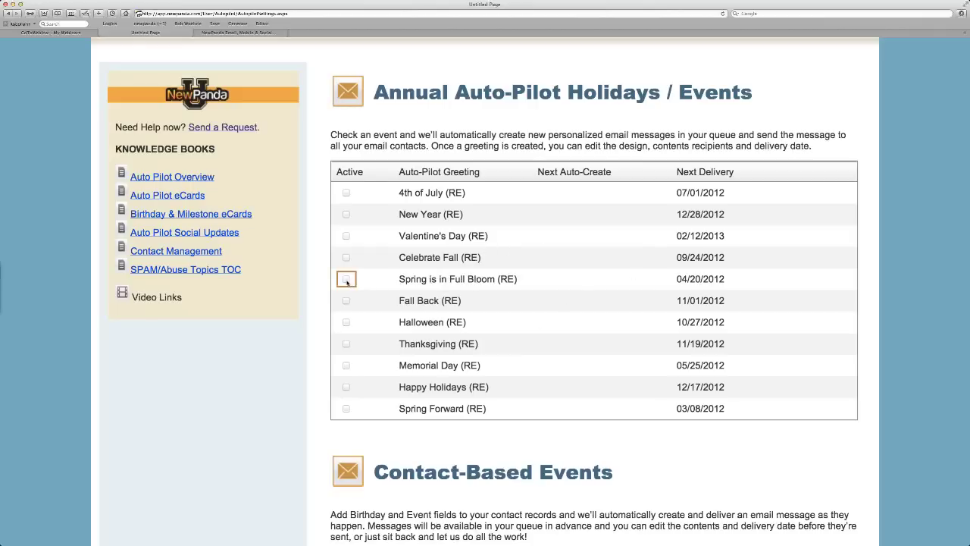
left_click(347, 280)
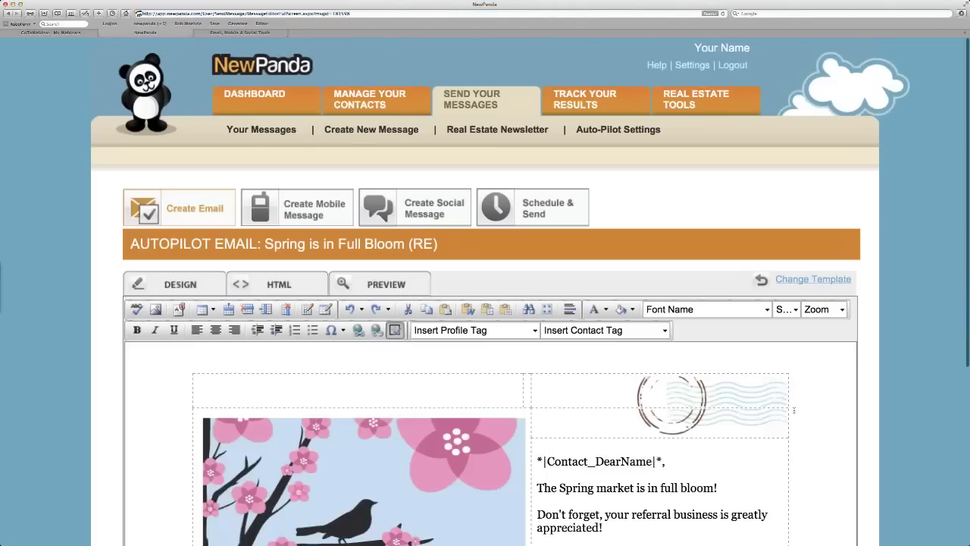
Examine the Spring is in Full Bloom email's card design, message text, Contact_DearName greeting tag and User_DisplayName signature tag
scroll(807, 428, "down", 1)
scroll(808, 427, "down", 5)
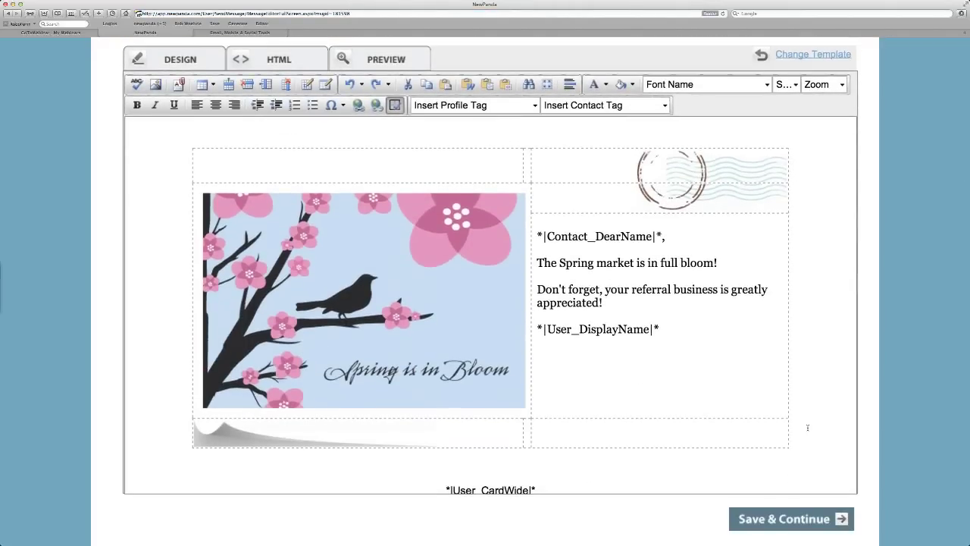
key("super+minus")
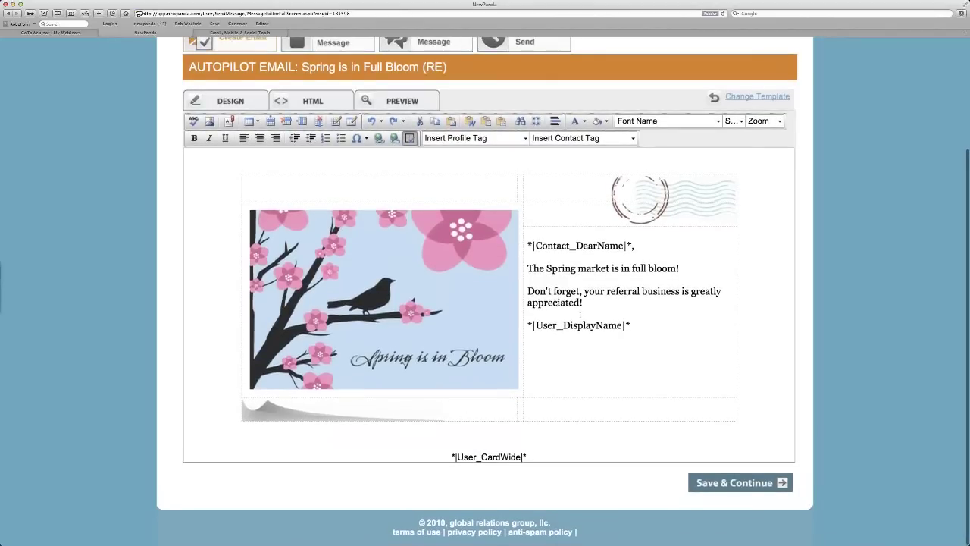
left_click(529, 271)
left_click_drag(529, 271, 595, 300)
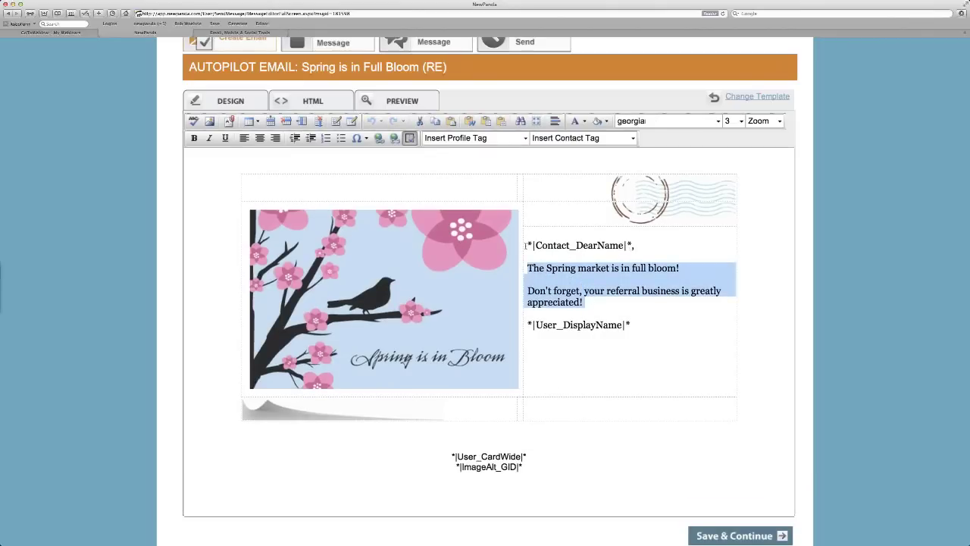
left_click_drag(528, 245, 631, 246)
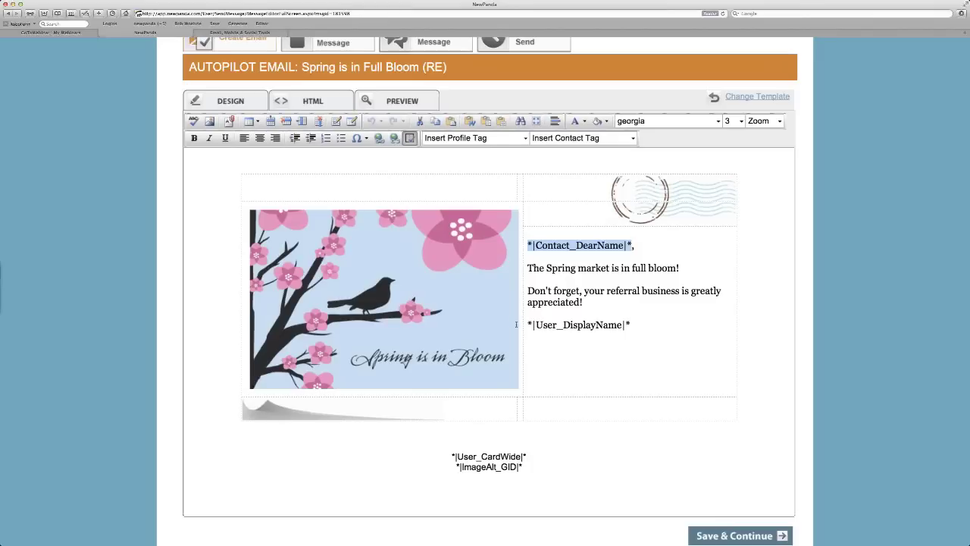
left_click_drag(525, 324, 641, 326)
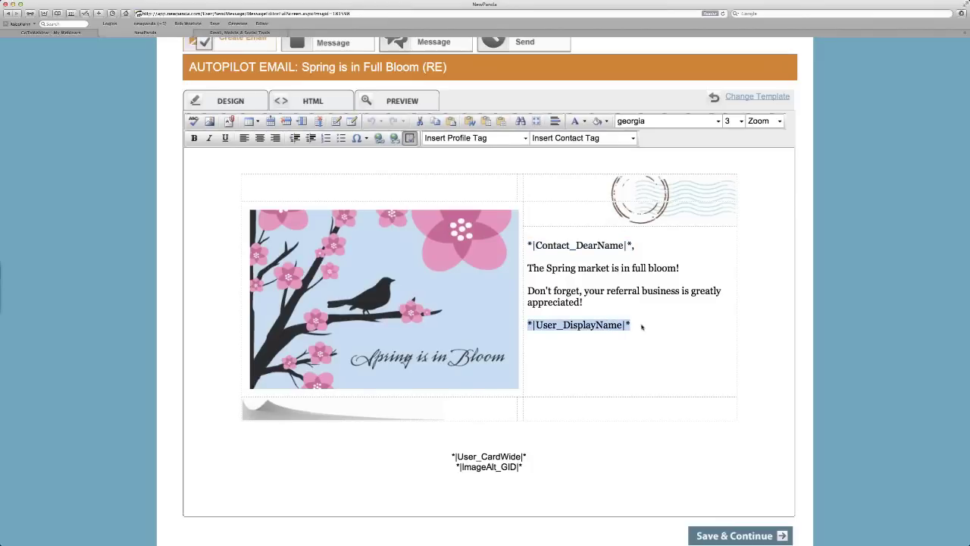
left_click(610, 343)
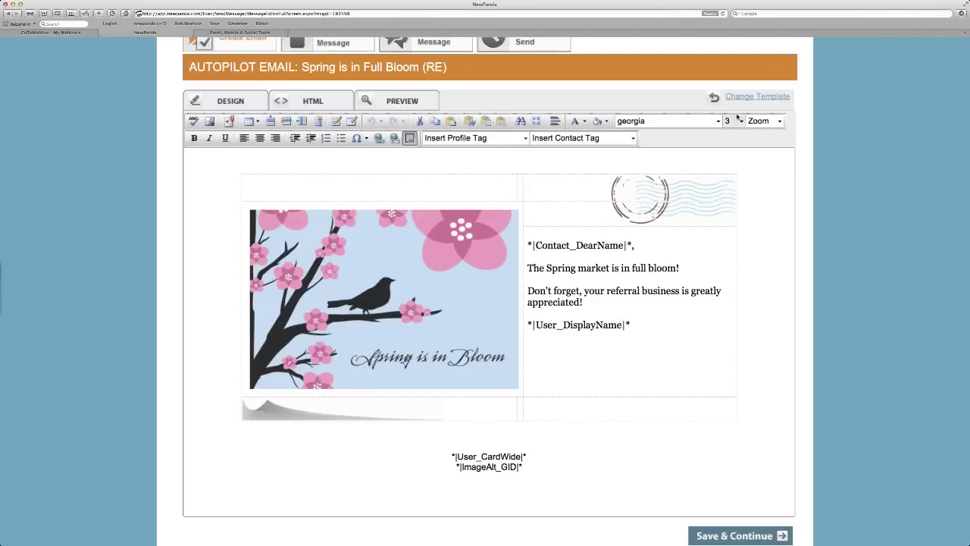
Return to the Auto-Pilot Settings and deactivate the Spring is in Full Bloom (RE) greeting
scroll(690, 100, "up", 1)
scroll(690, 101, "up", 4)
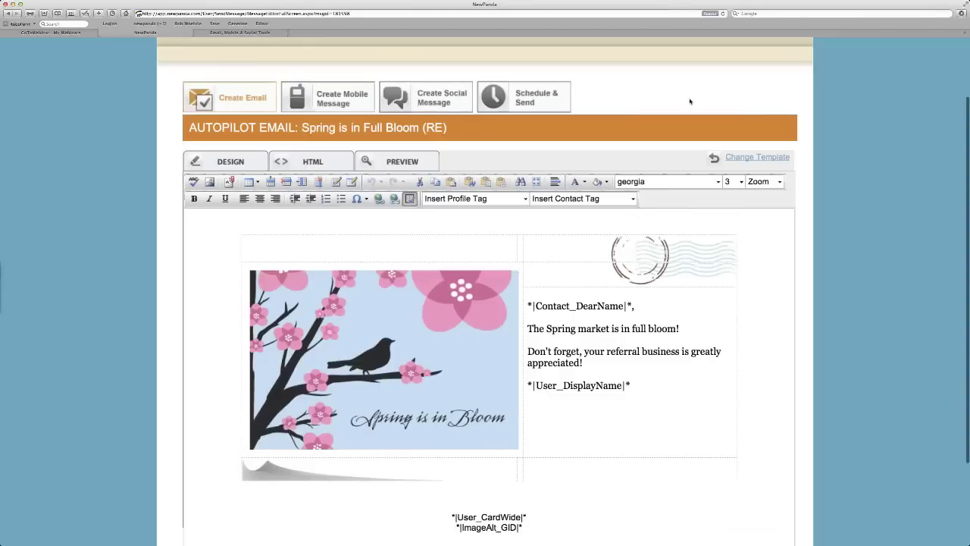
left_click(586, 54)
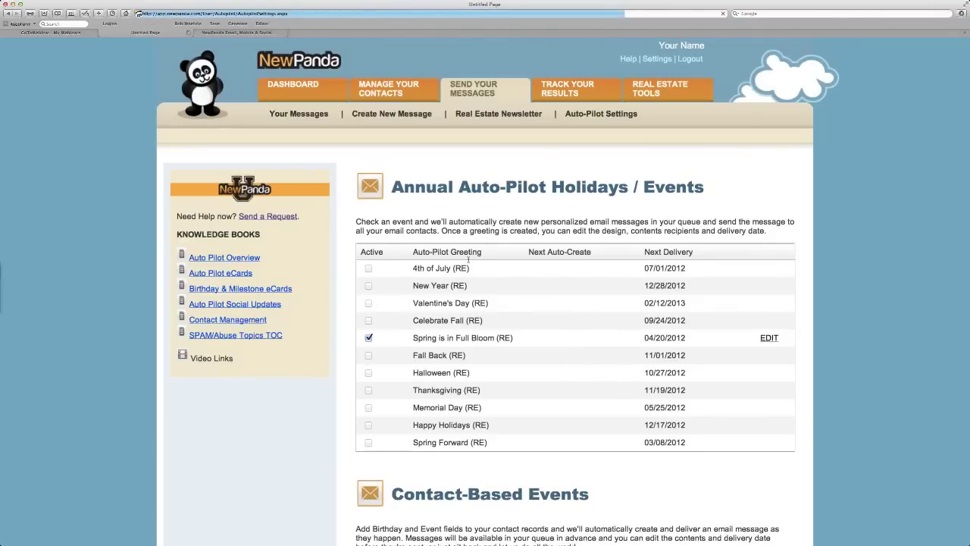
left_click(367, 339)
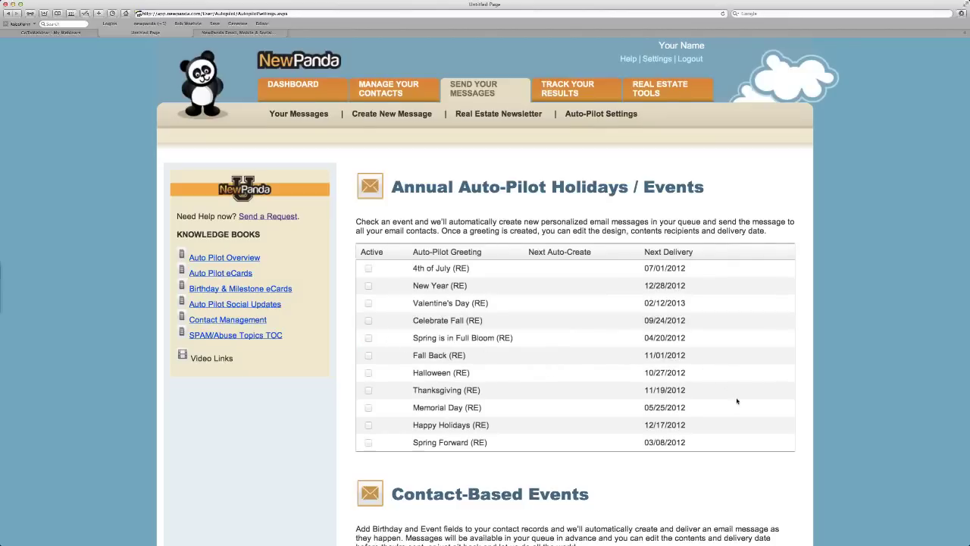
Activate the Birthday (RE) auto-pilot greeting under Contact-Based Events
scroll(737, 401, "down", 1)
scroll(737, 400, "down", 3)
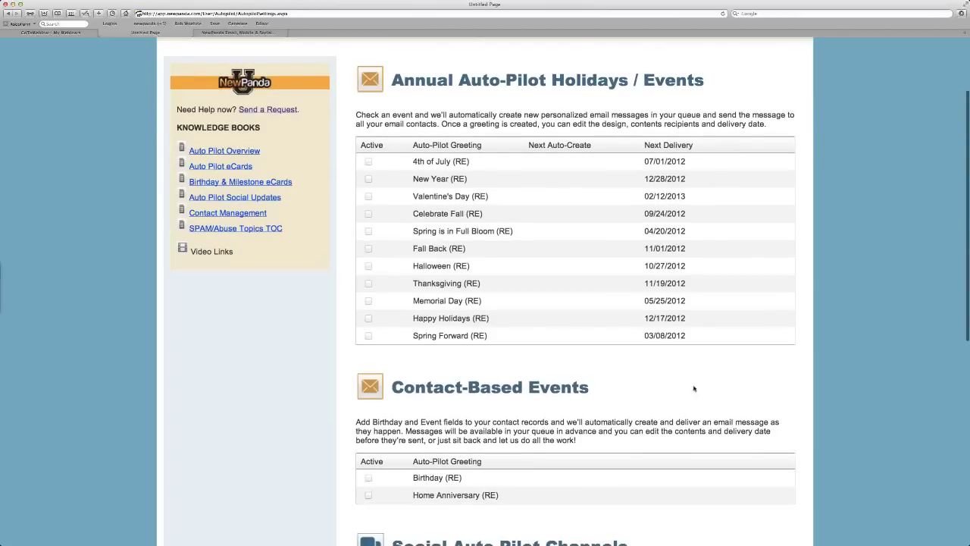
scroll(691, 371, "down", 1)
scroll(691, 371, "down", 2)
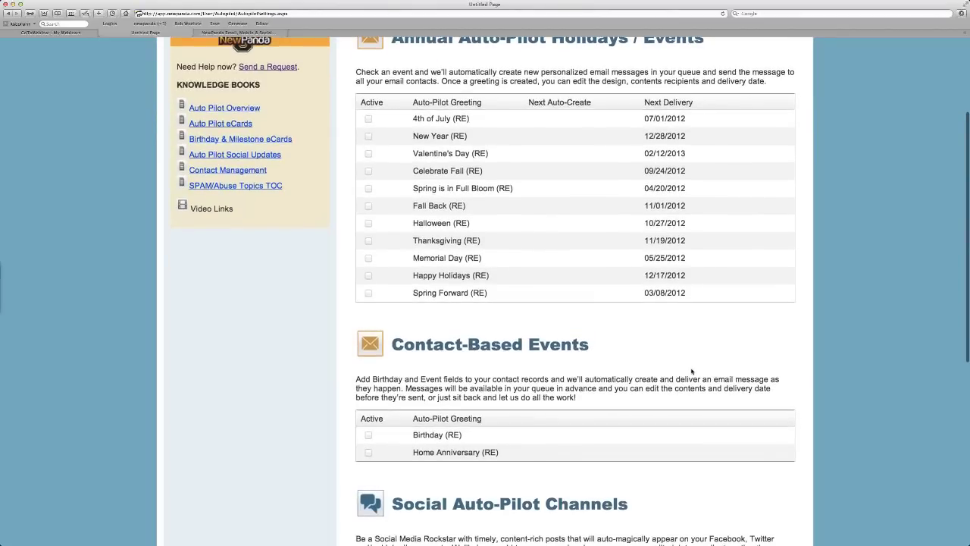
scroll(691, 371, "down", 1)
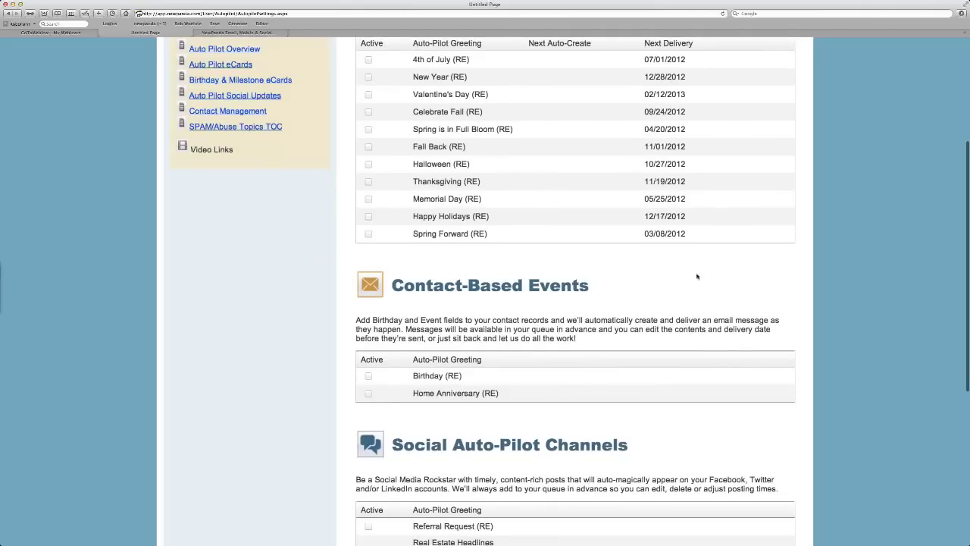
scroll(732, 296, "down", 3)
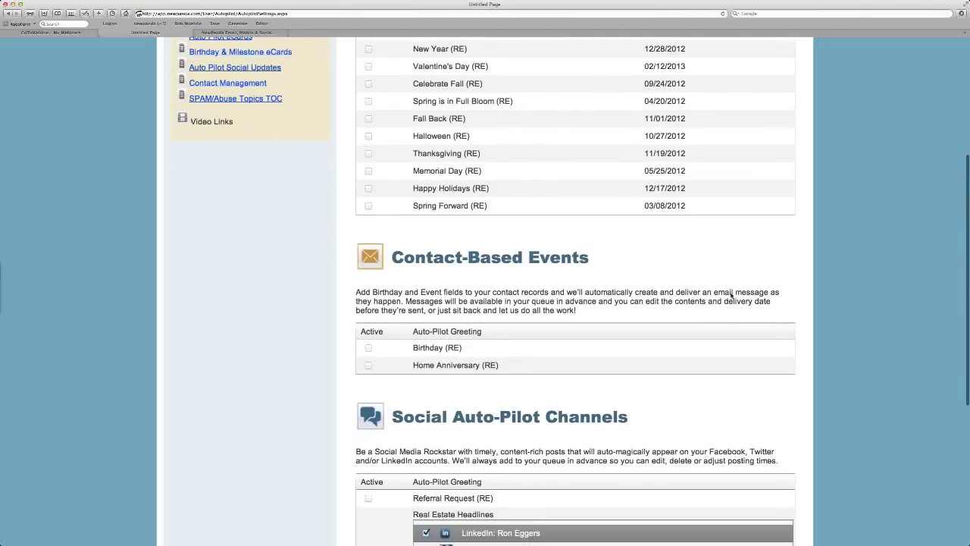
scroll(732, 296, "down", 3)
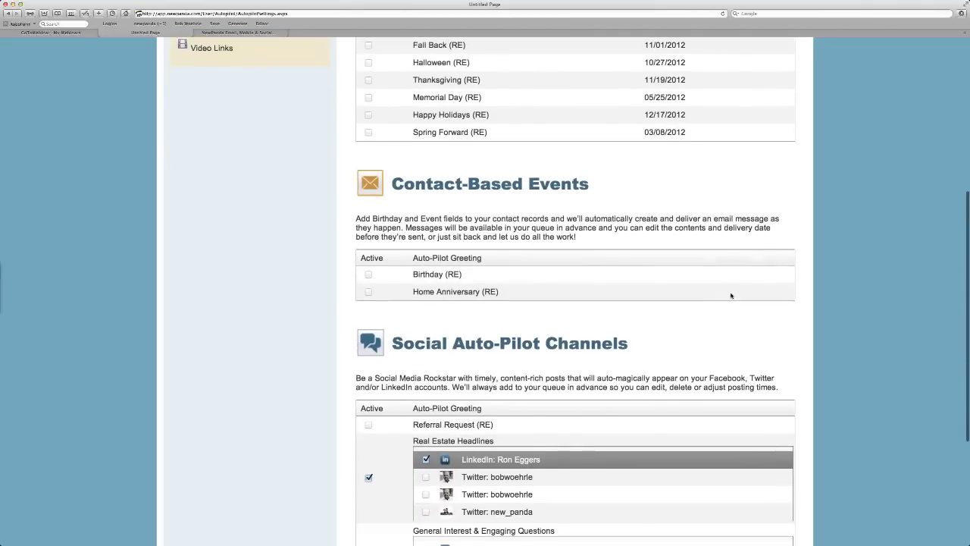
scroll(732, 295, "down", 4)
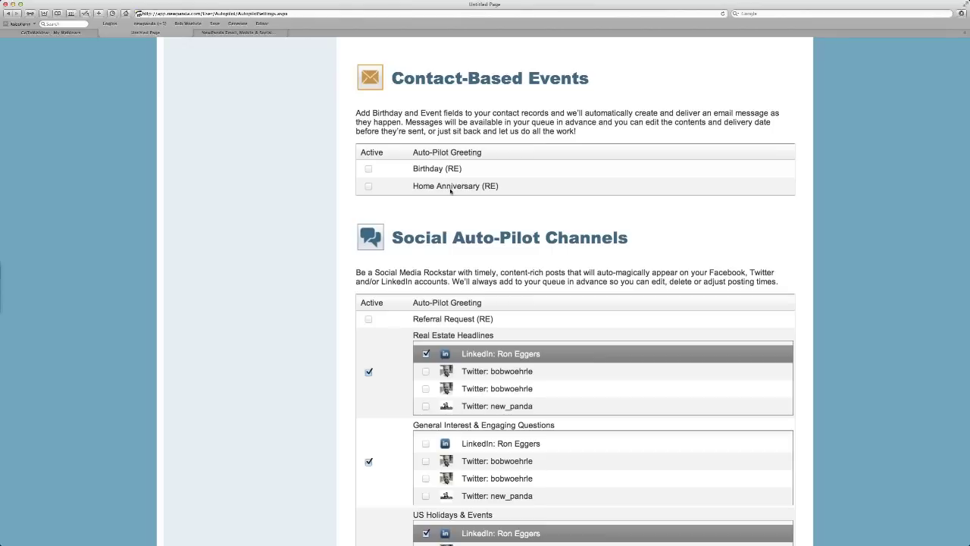
left_click(373, 172)
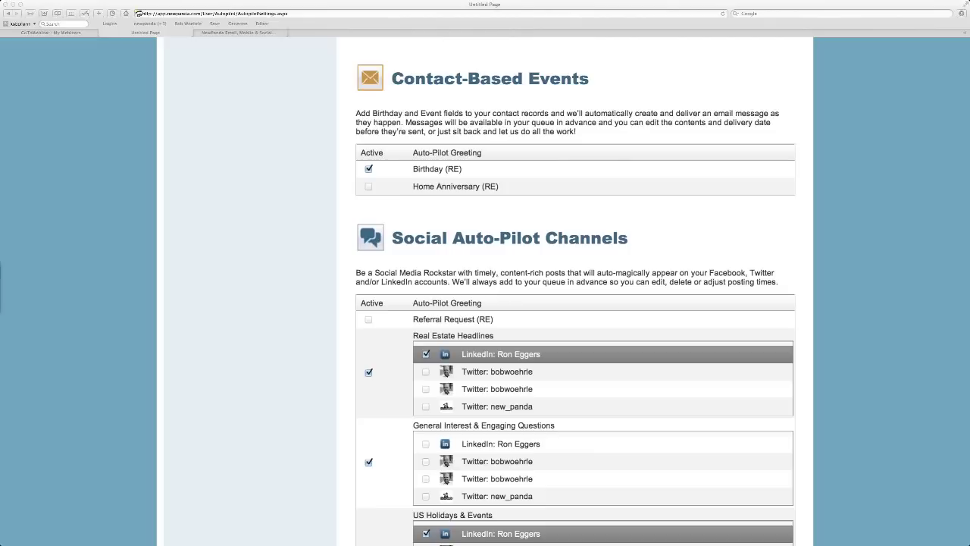
Deactivate the Birthday (RE) greeting under Contact-Based Events
scroll(316, 395, "down", 1)
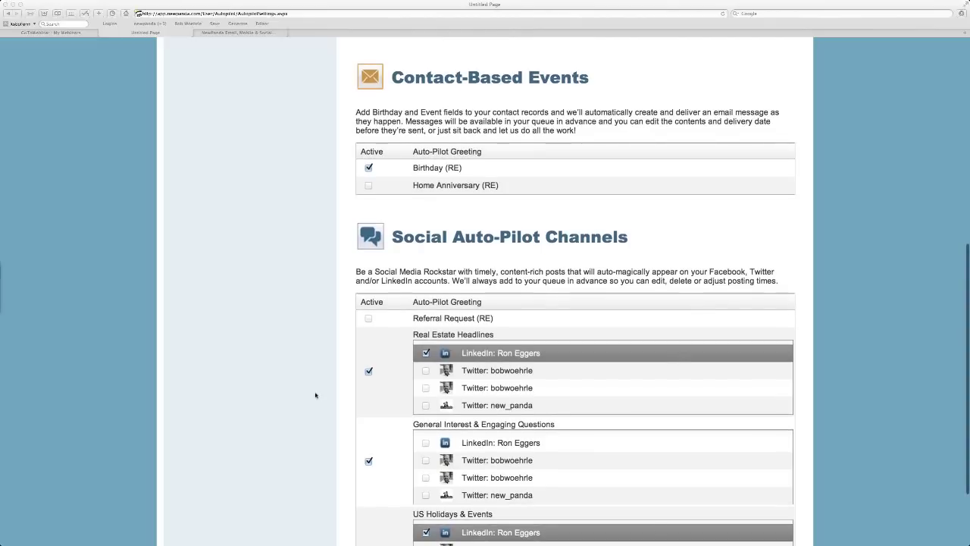
scroll(316, 394, "down", 2)
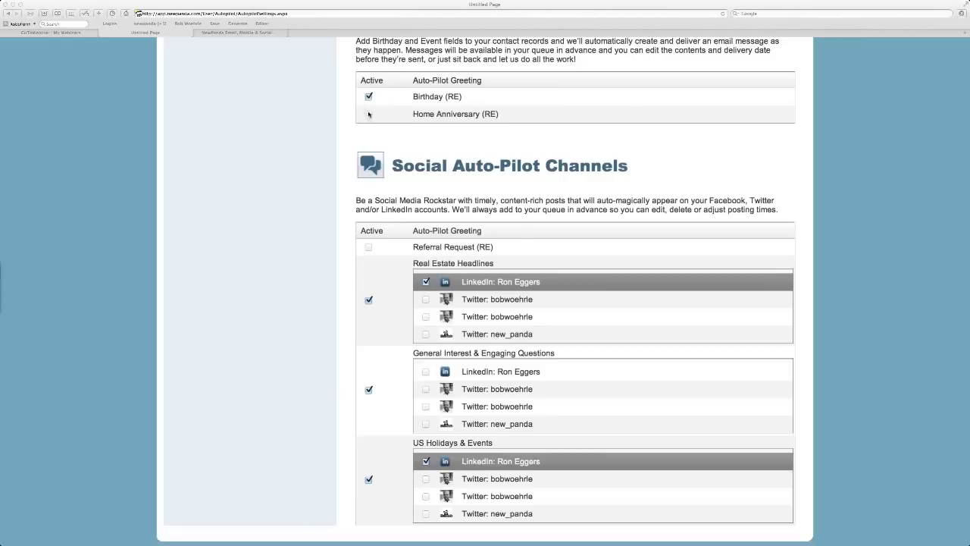
left_click(368, 96)
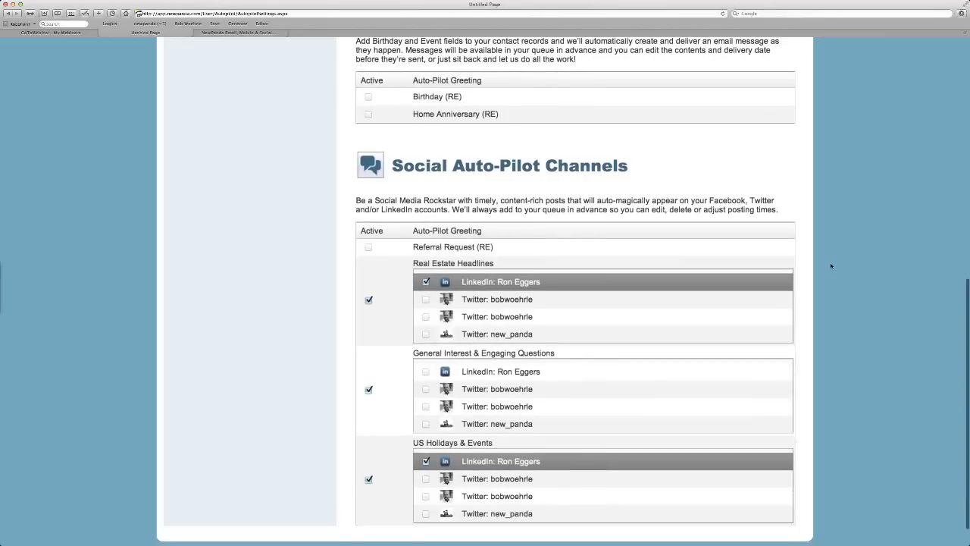
Review the Social Auto-Pilot Channels, Contact-Based Events and Annual Auto-Pilot Holidays / Events lists
scroll(771, 264, "down", 1)
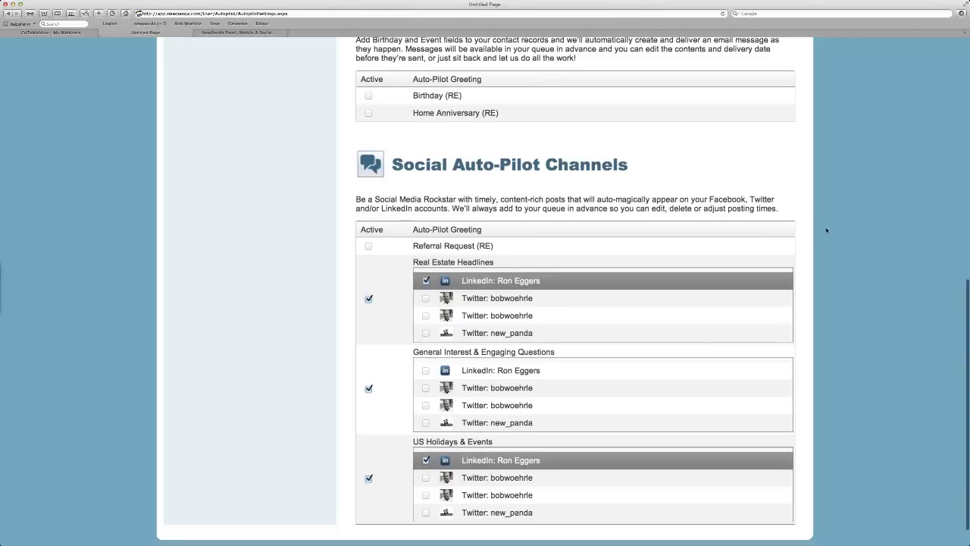
scroll(826, 230, "up", 2)
scroll(826, 230, "up", 2)
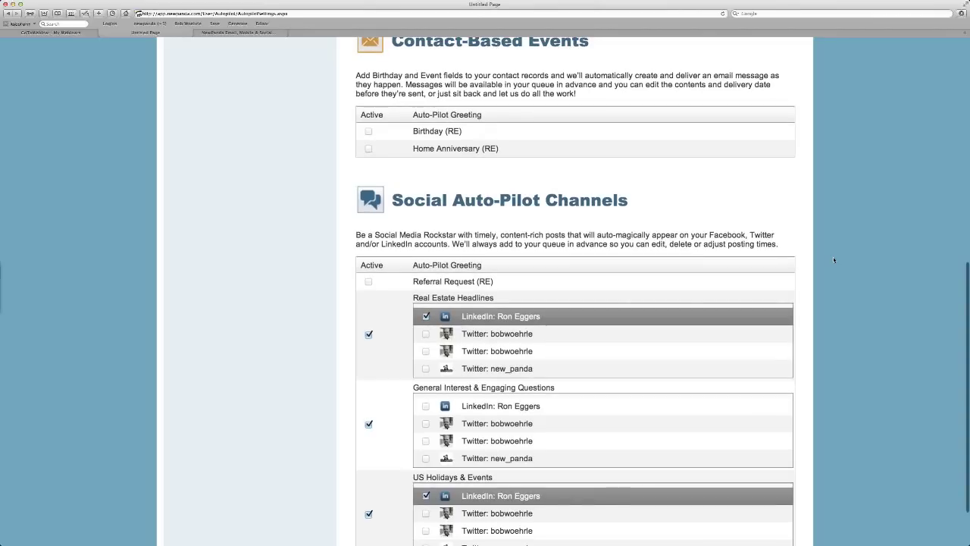
scroll(834, 260, "up", 1)
scroll(834, 260, "up", 5)
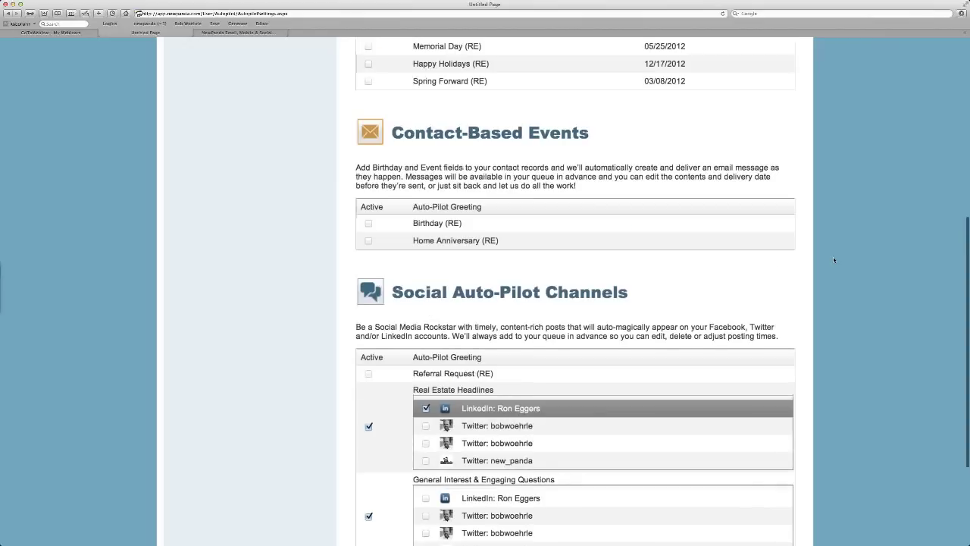
scroll(834, 260, "up", 3)
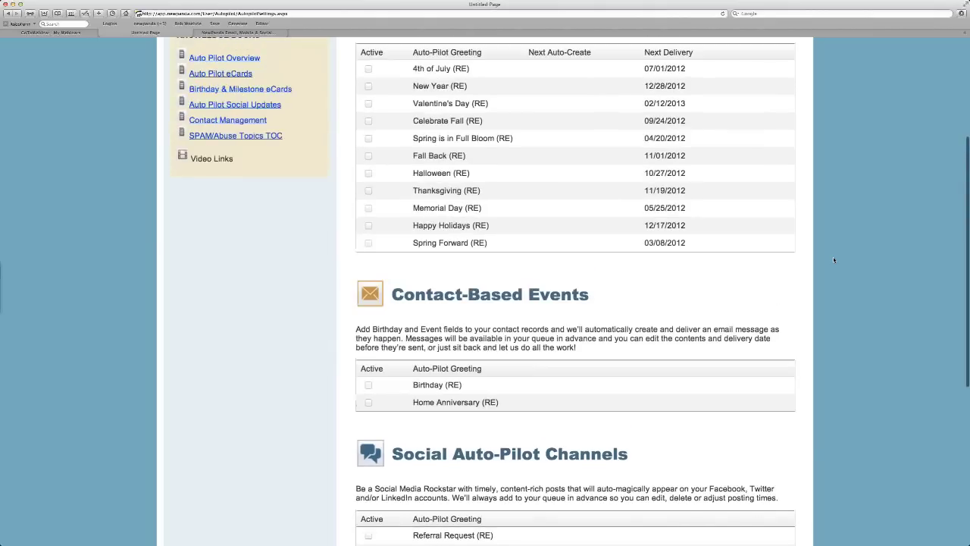
scroll(834, 260, "up", 4)
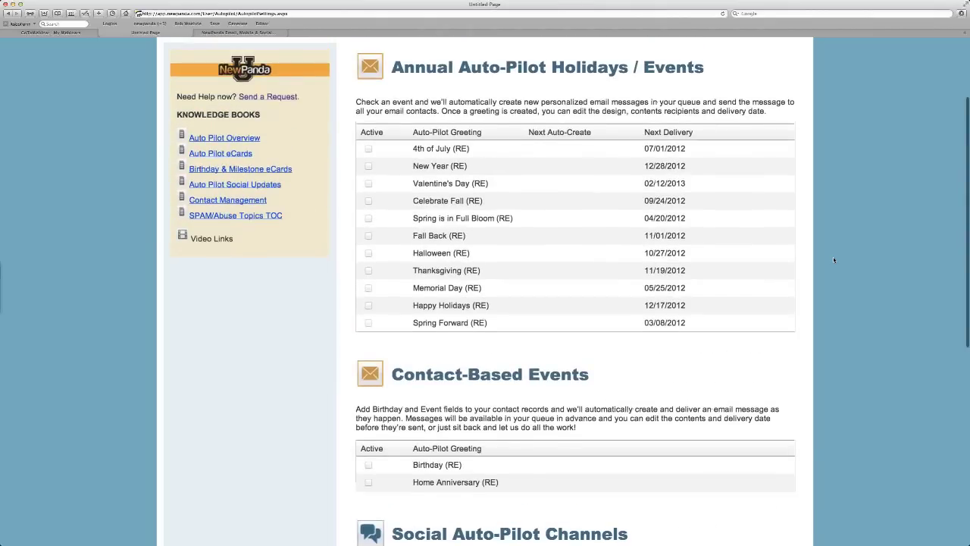
scroll(834, 260, "up", 3)
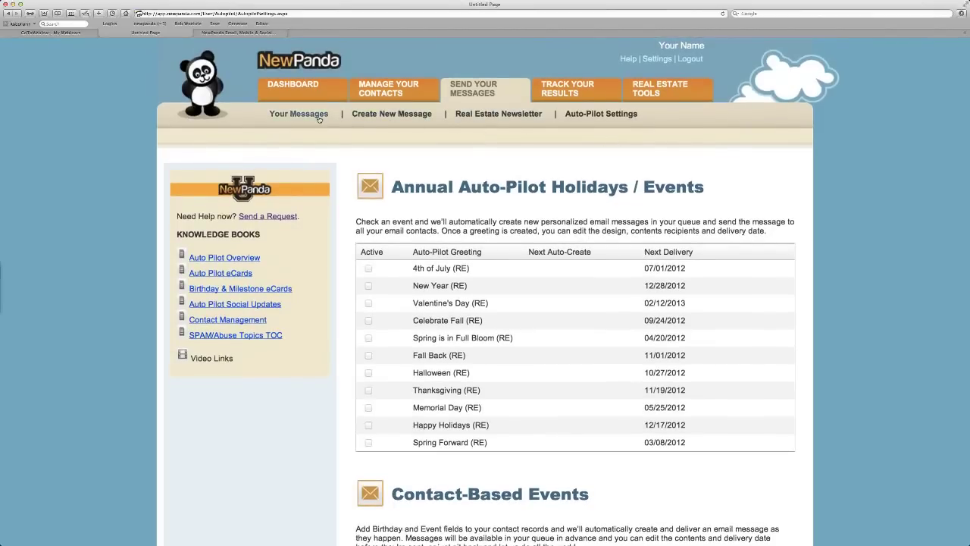
Open the Your Messages list and review the scheduled auto-pilot Twitter and LinkedIn messages
left_click(295, 115)
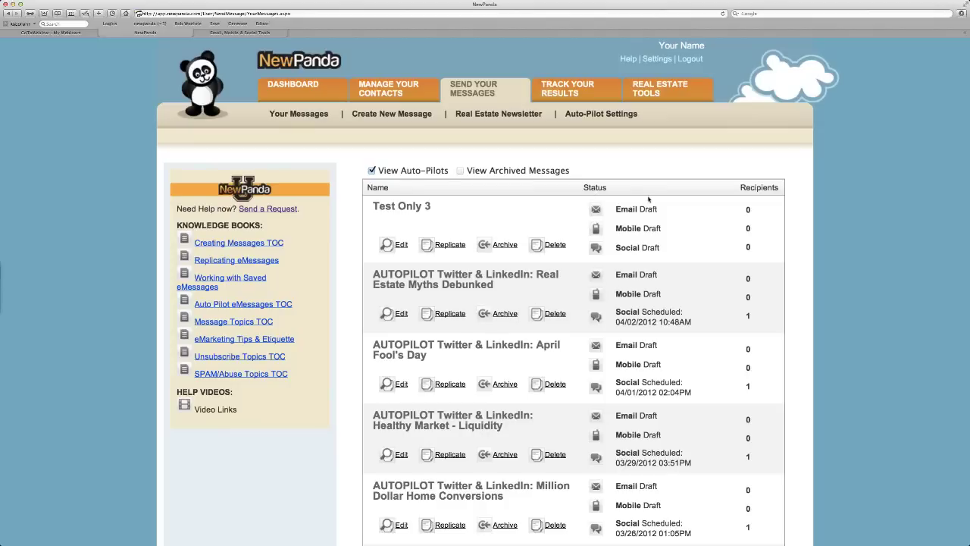
scroll(736, 242, "down", 1)
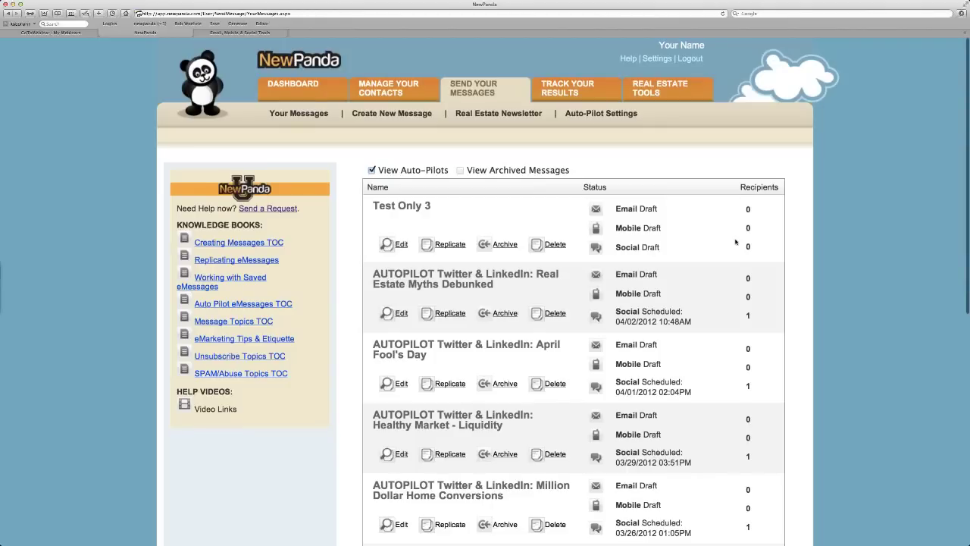
scroll(735, 242, "down", 3)
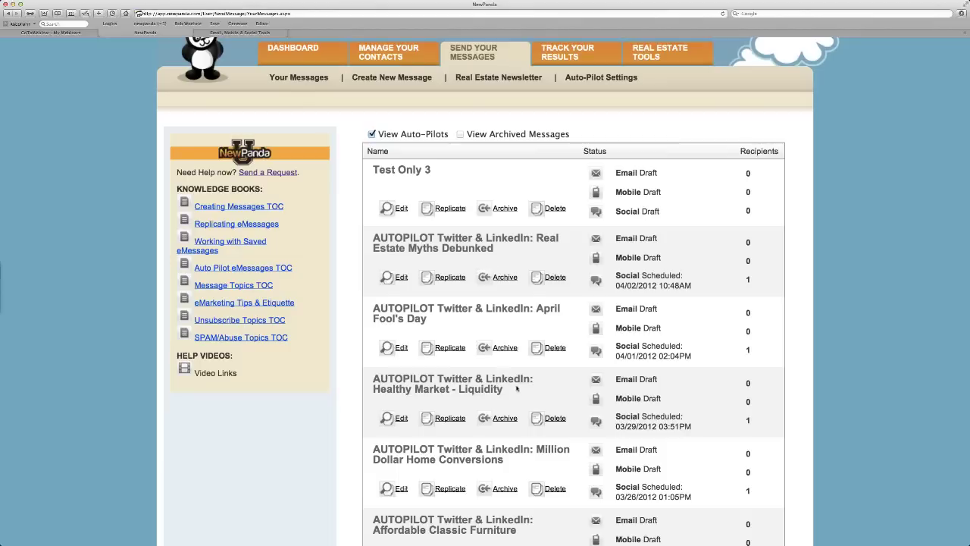
scroll(519, 390, "down", 3)
scroll(518, 391, "down", 5)
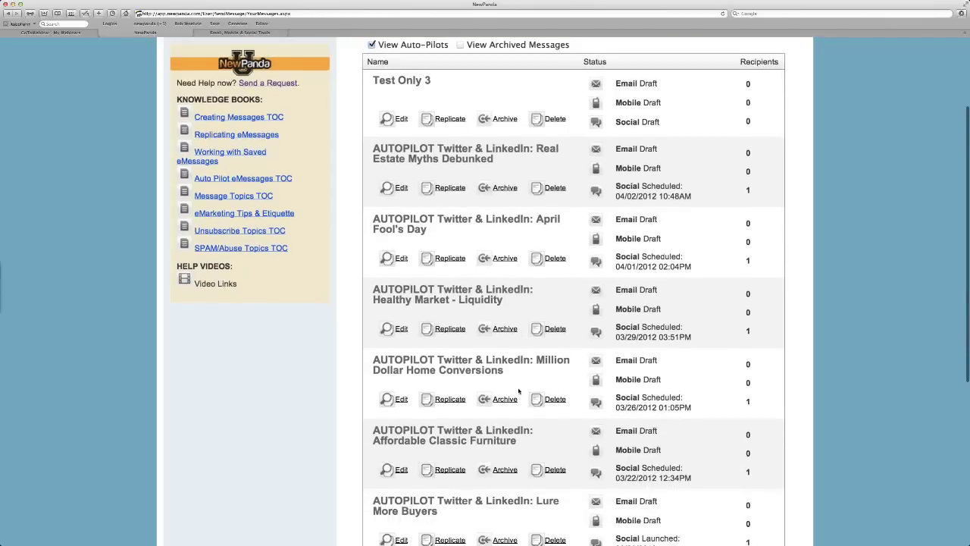
Review the auto-pilot messages and their social statuses on the first two pages of the message list
scroll(518, 391, "down", 5)
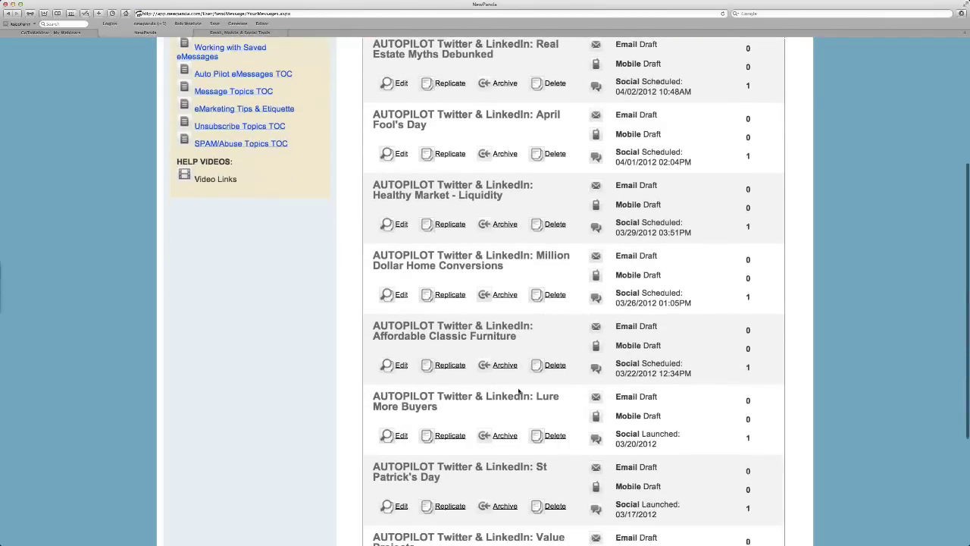
scroll(519, 390, "down", 3)
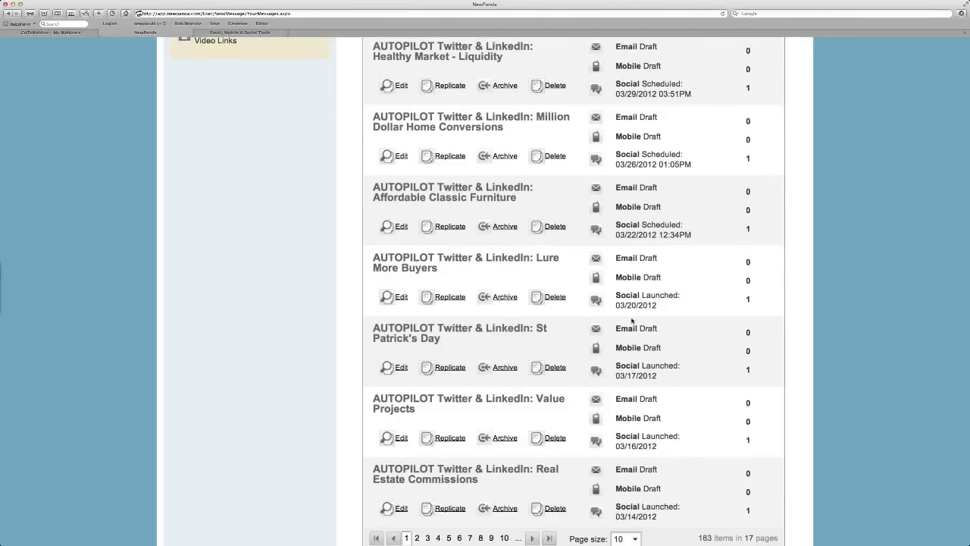
scroll(558, 391, "down", 1)
scroll(557, 391, "down", 3)
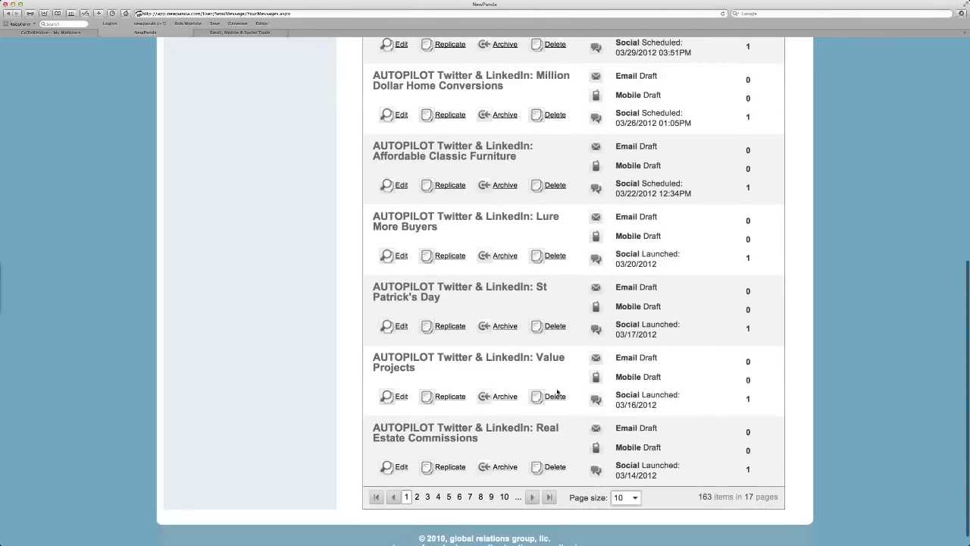
left_click(533, 481)
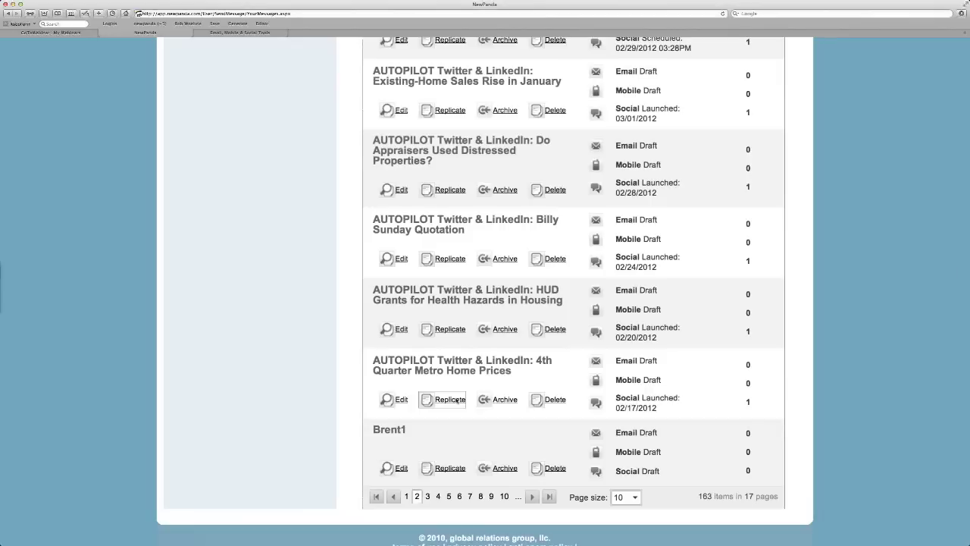
scroll(475, 264, "up", 1)
scroll(475, 263, "up", 5)
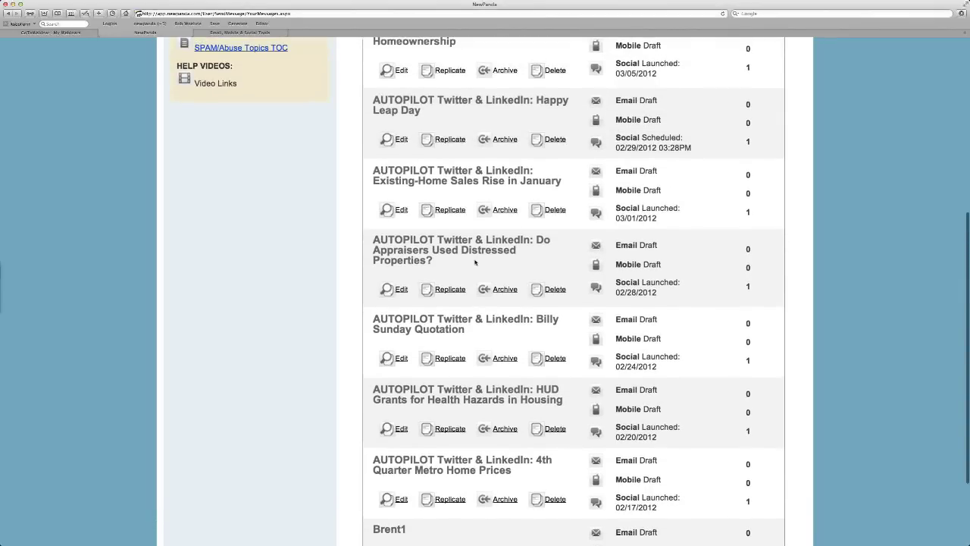
scroll(475, 263, "up", 10)
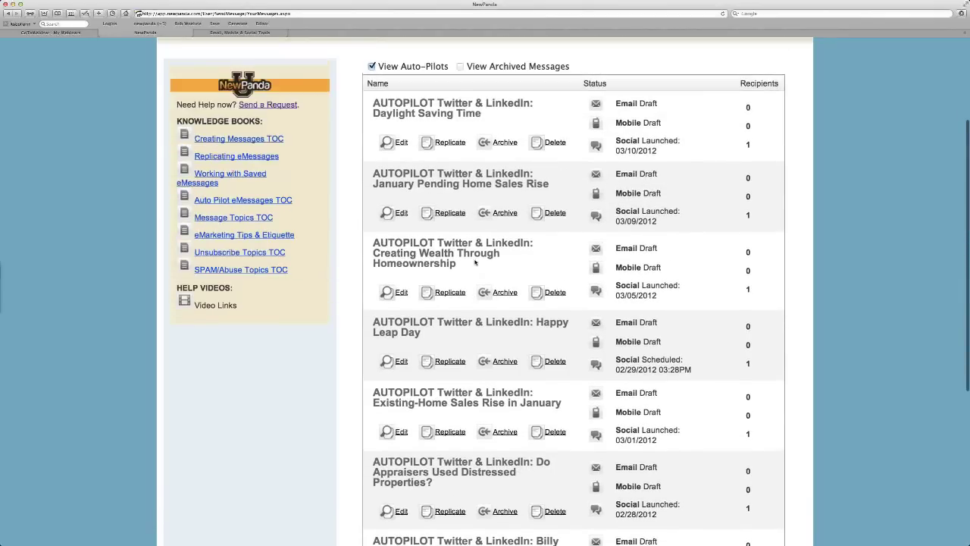
scroll(475, 262, "down", 15)
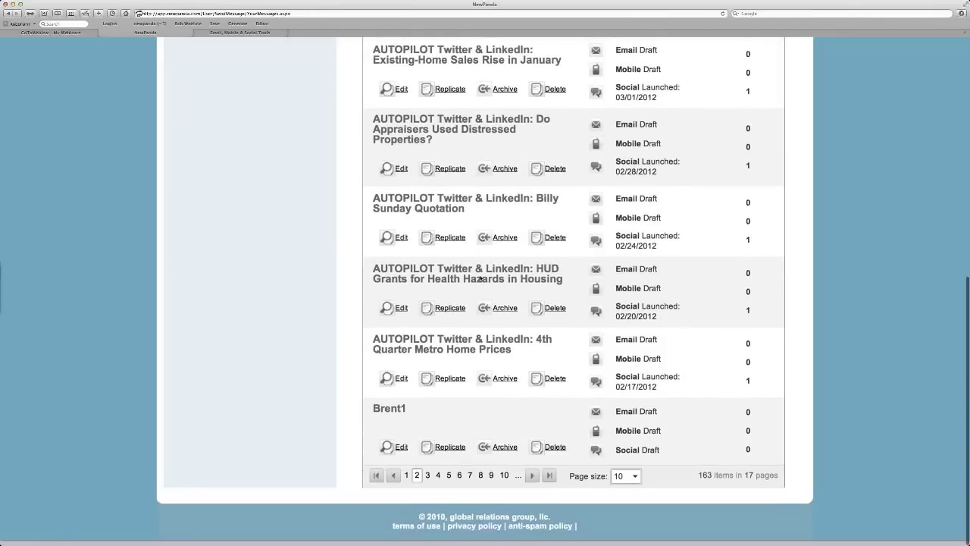
Advance to pages 3 and 4 of the message list and review the older auto-pilot messages
left_click(532, 482)
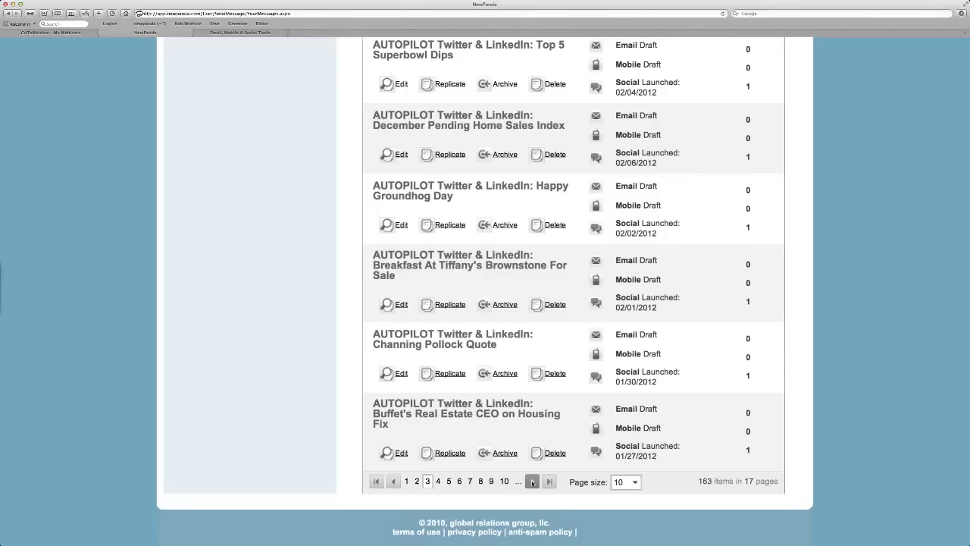
left_click(531, 482)
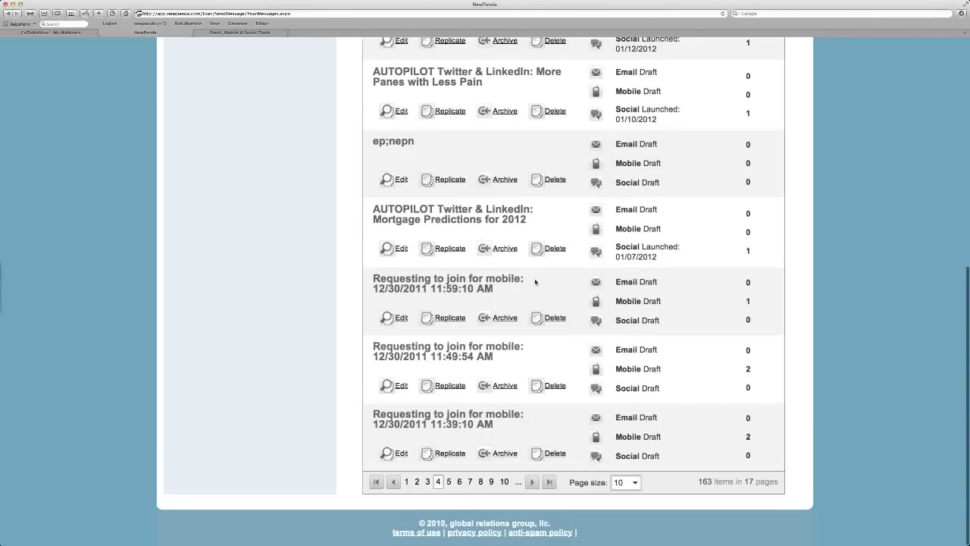
scroll(535, 282, "up", 6)
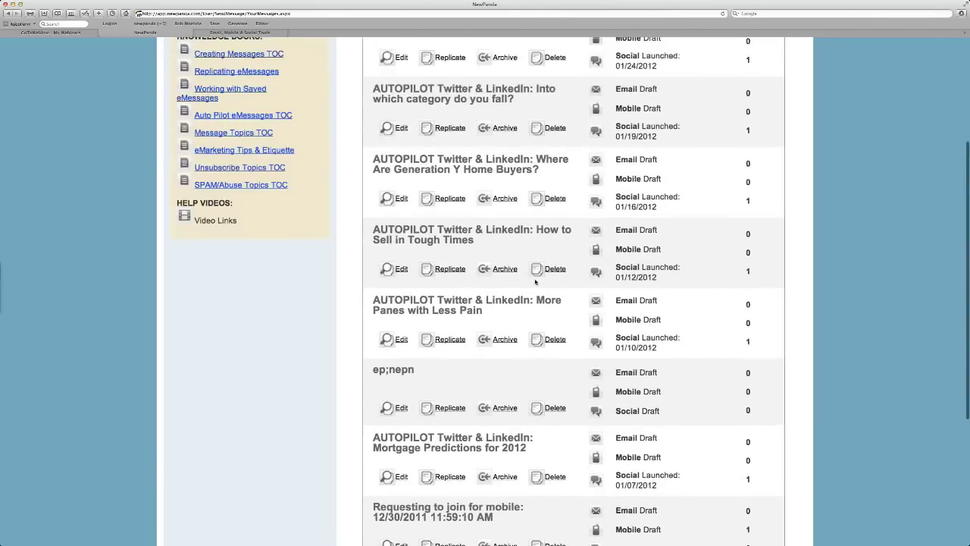
scroll(535, 282, "up", 3)
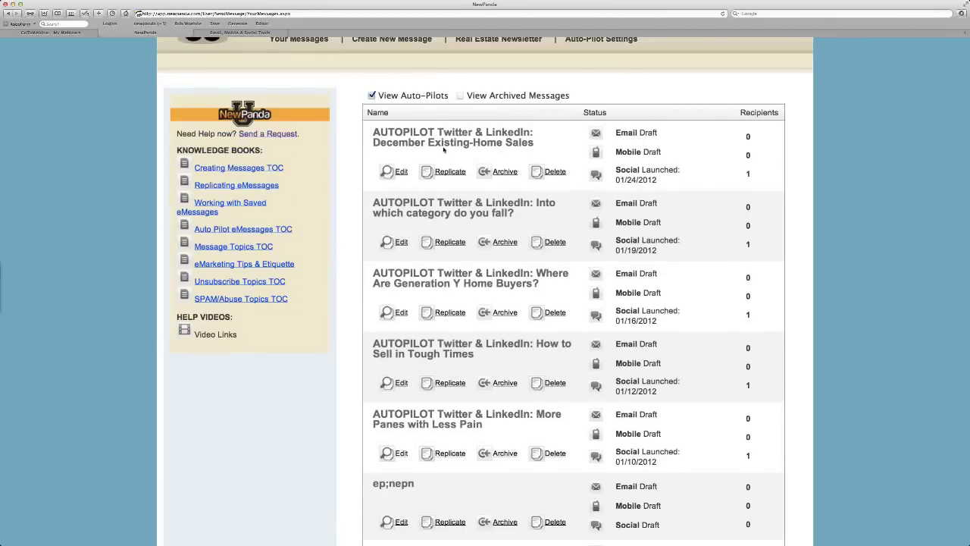
scroll(444, 149, "up", 2)
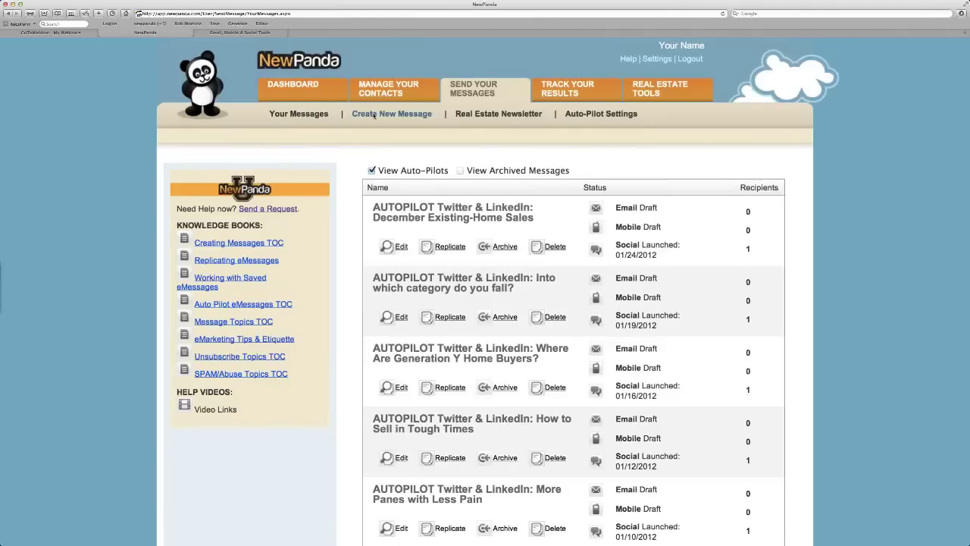
Create a new message named "Test e-Card" and start building it
left_click(373, 114)
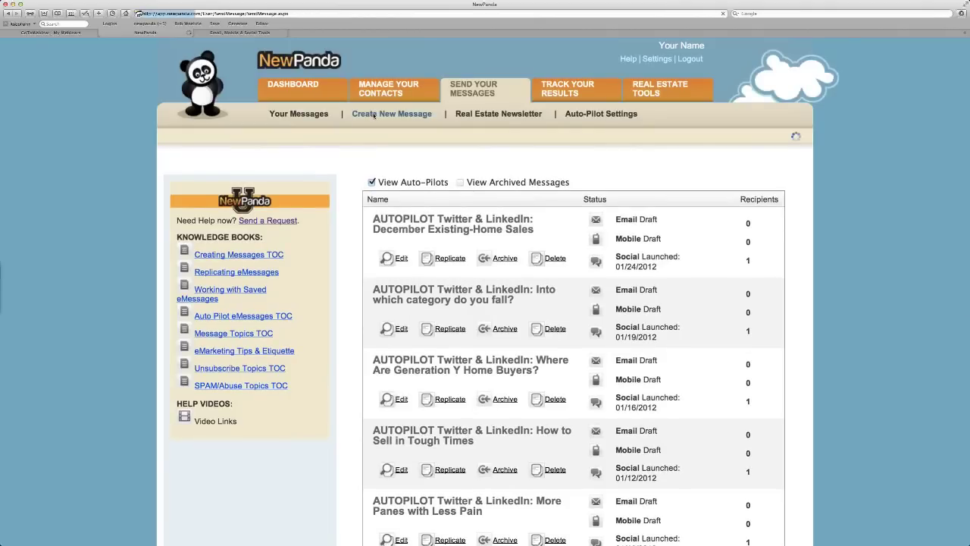
left_click(390, 237)
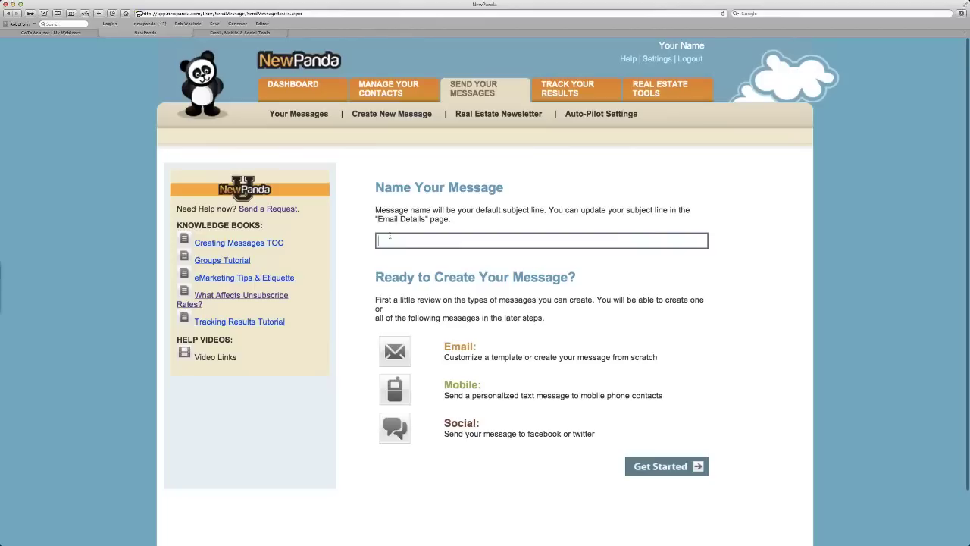
type("Test e-")
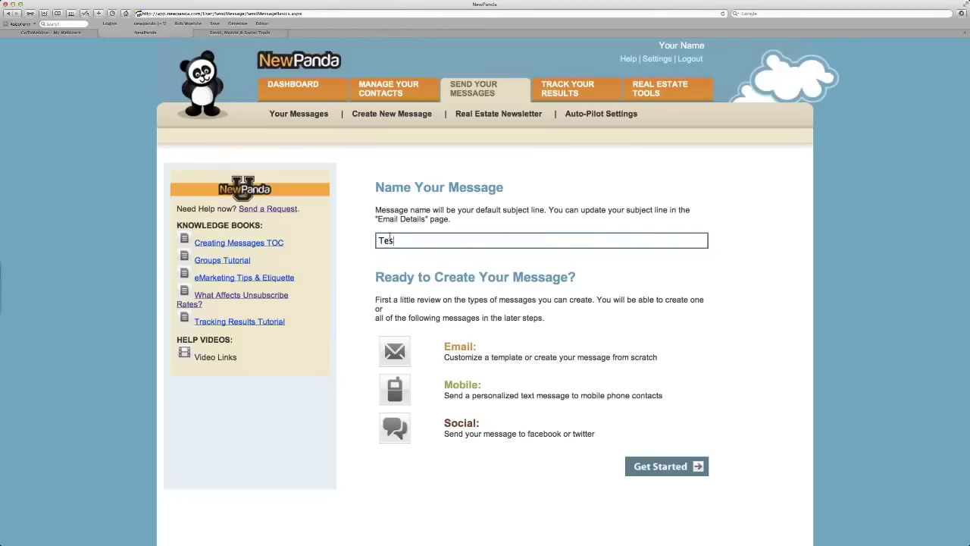
type("Card")
left_click(638, 466)
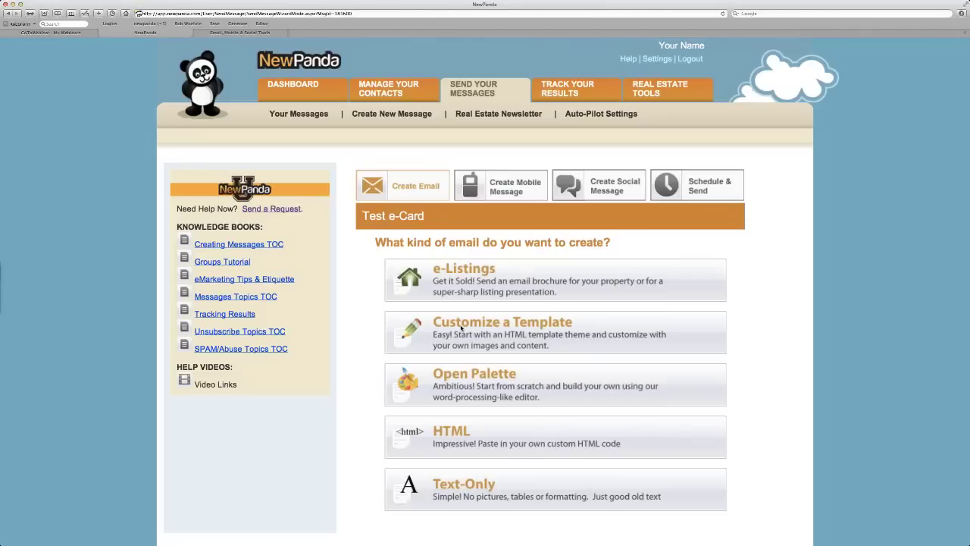
Choose to customize an email template and show the Education Edition e-Cards under Custom Industry Editions
left_click(459, 327)
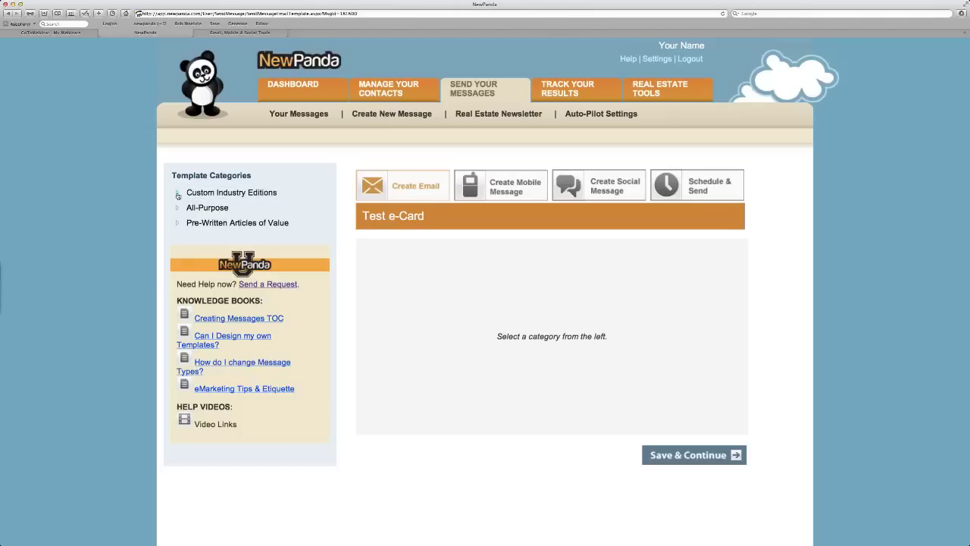
left_click(178, 195)
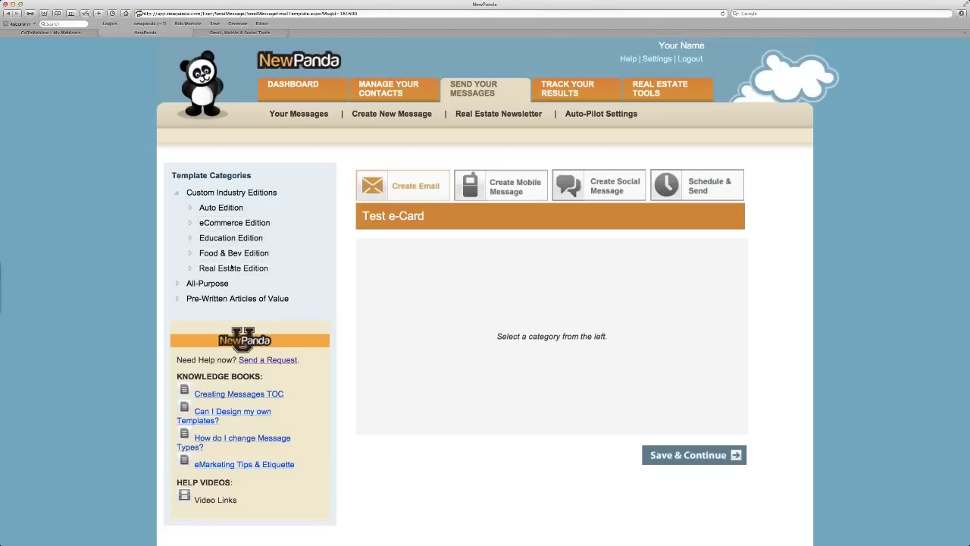
left_click(191, 270)
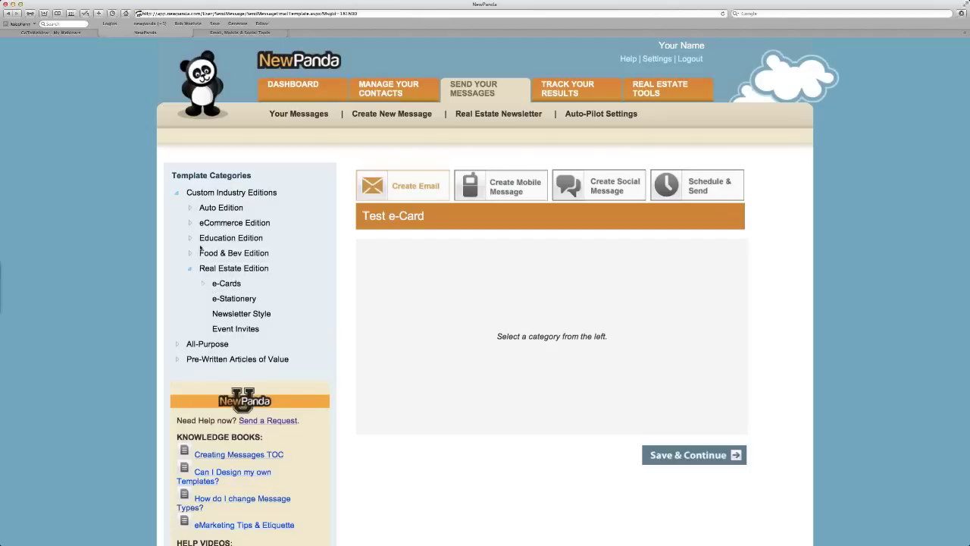
left_click(191, 241)
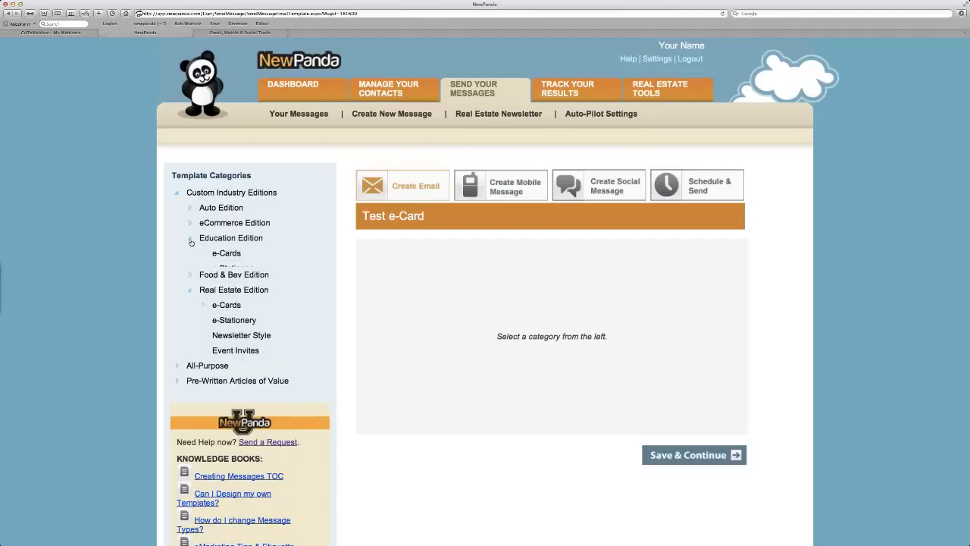
left_click(230, 254)
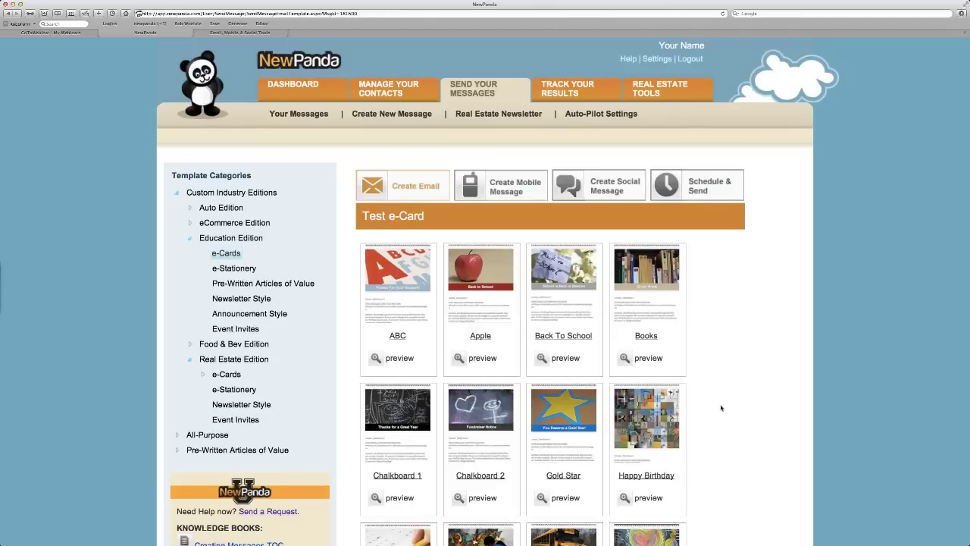
Browse the Education e-Cards, open the Chalkboard 1 template in the email editor and review its layout
scroll(721, 408, "down", 1)
scroll(721, 407, "down", 5)
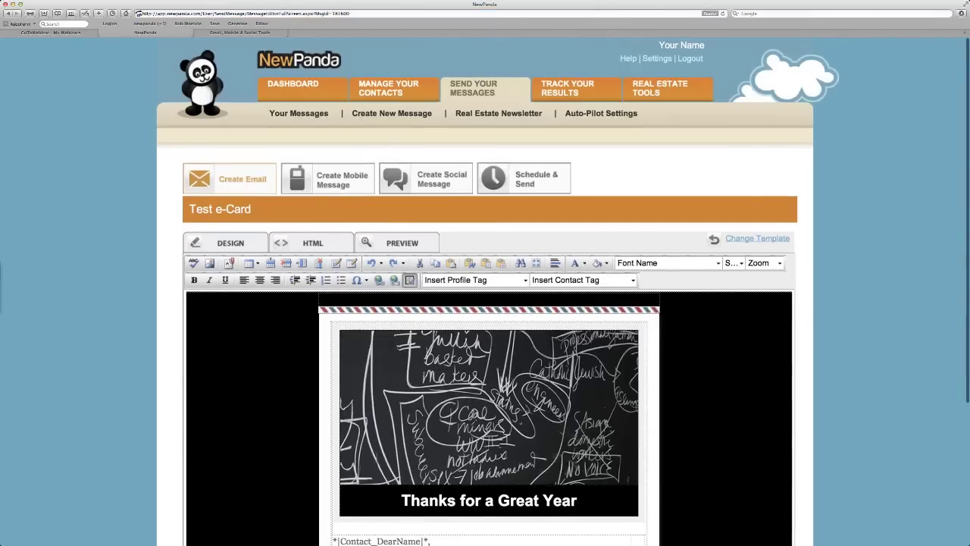
scroll(485, 303, "down", 3)
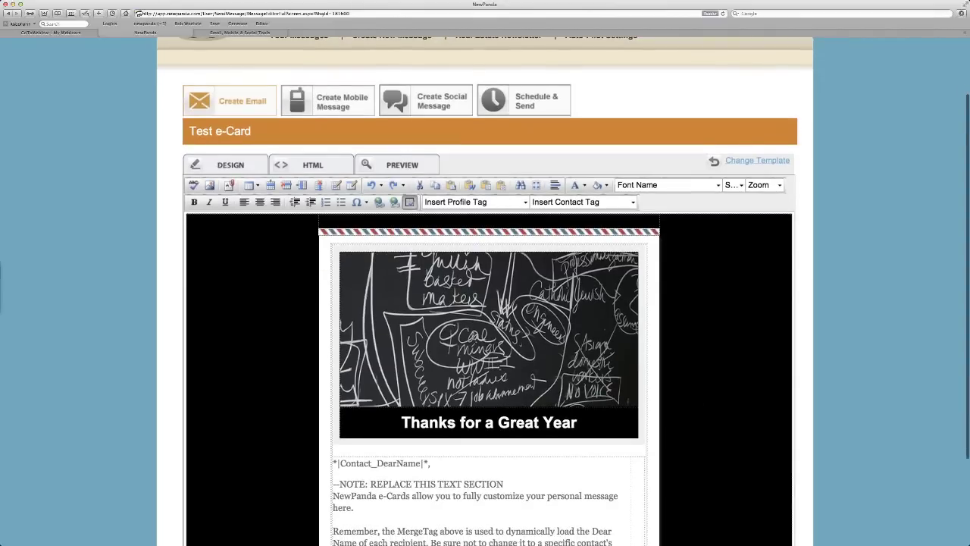
scroll(704, 405, "down", 3)
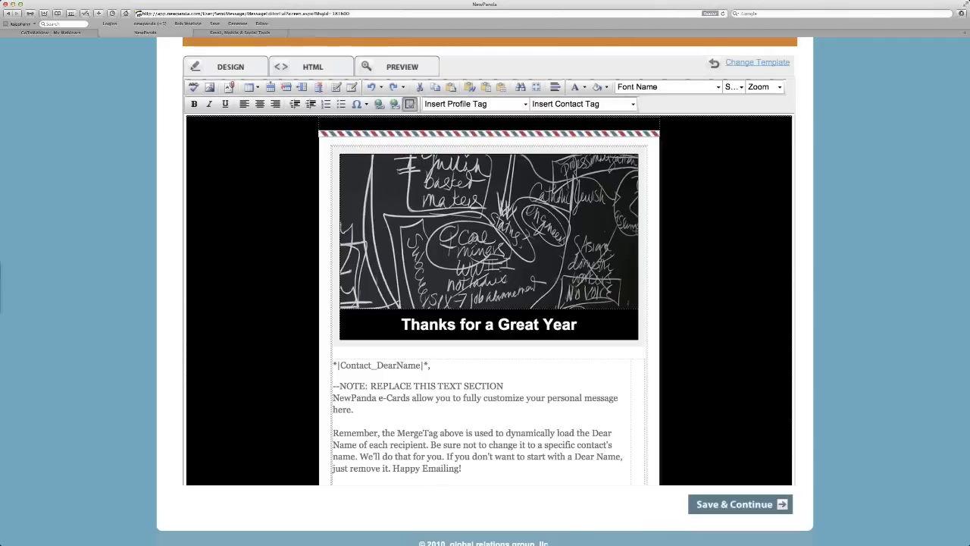
Try selecting the e-card's message text, picture and caption, and open the chalkboard image's properties
left_click(507, 375)
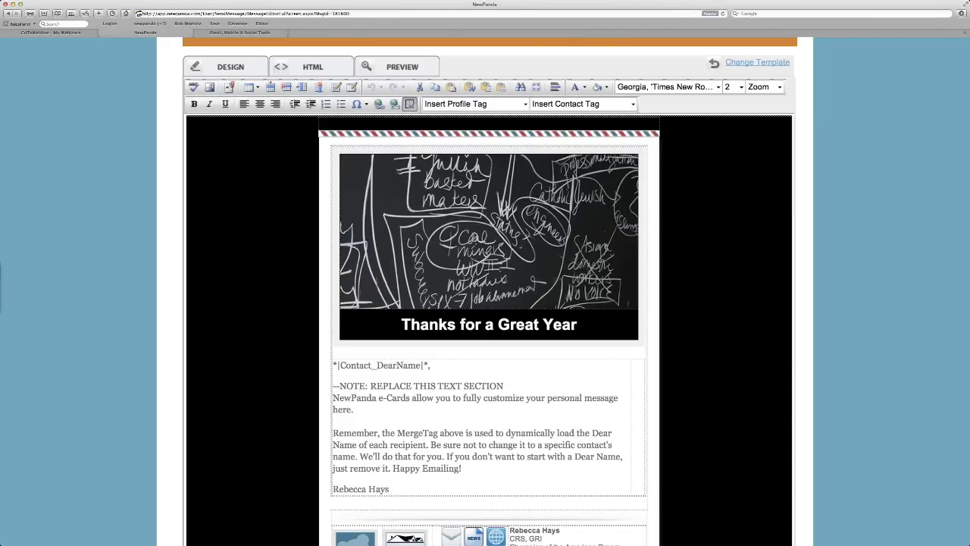
left_click(464, 247)
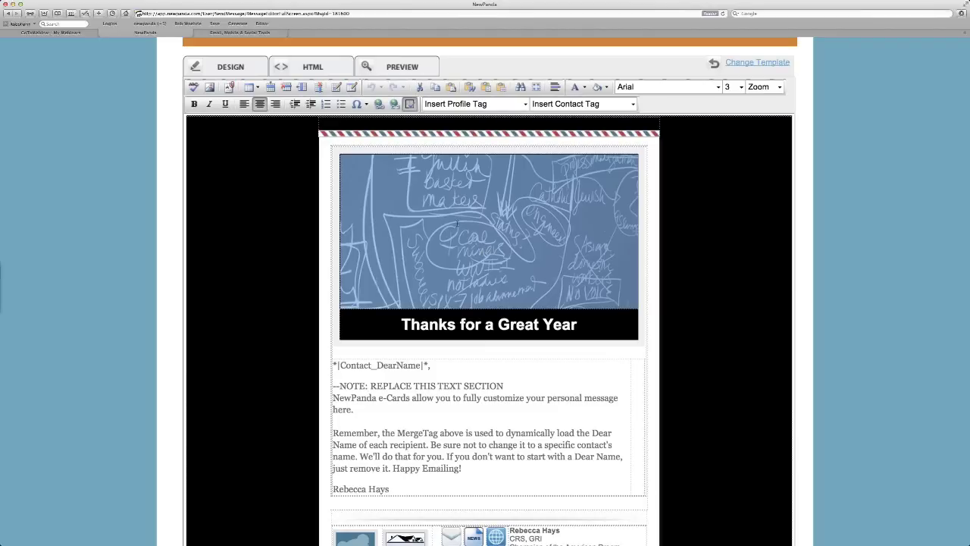
left_click(489, 325)
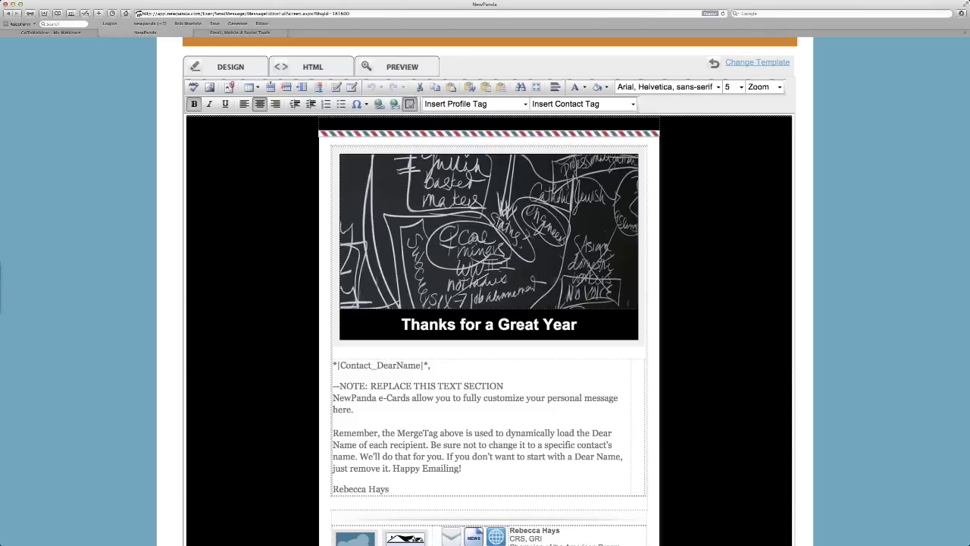
left_click(486, 237)
right_click(486, 239)
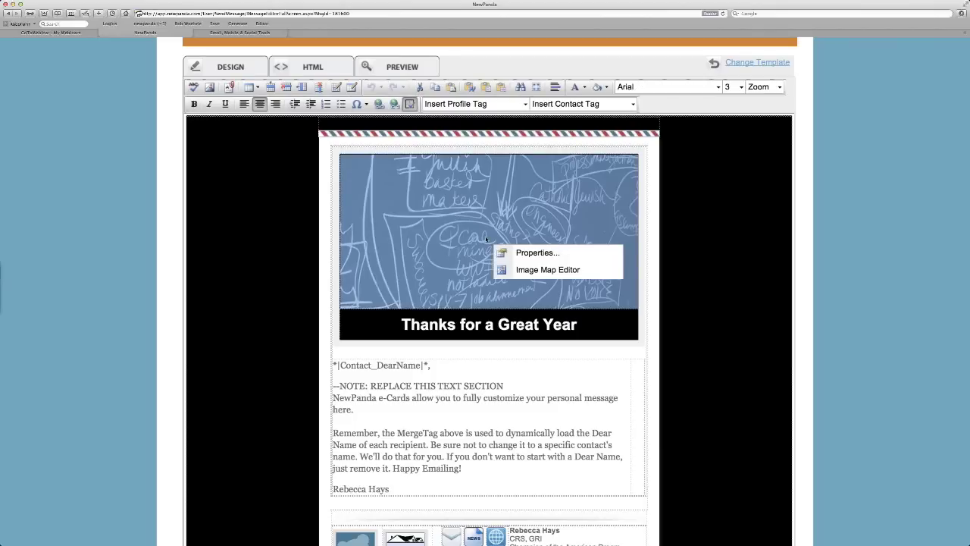
left_click(529, 253)
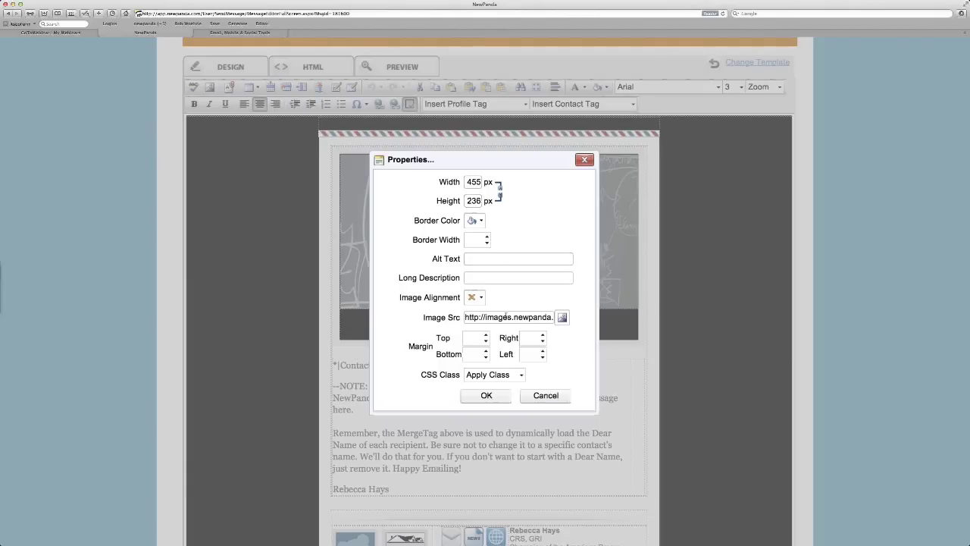
Highlight the chalkboard image's source address in its properties and open the Image Manager for that source
left_click(470, 317)
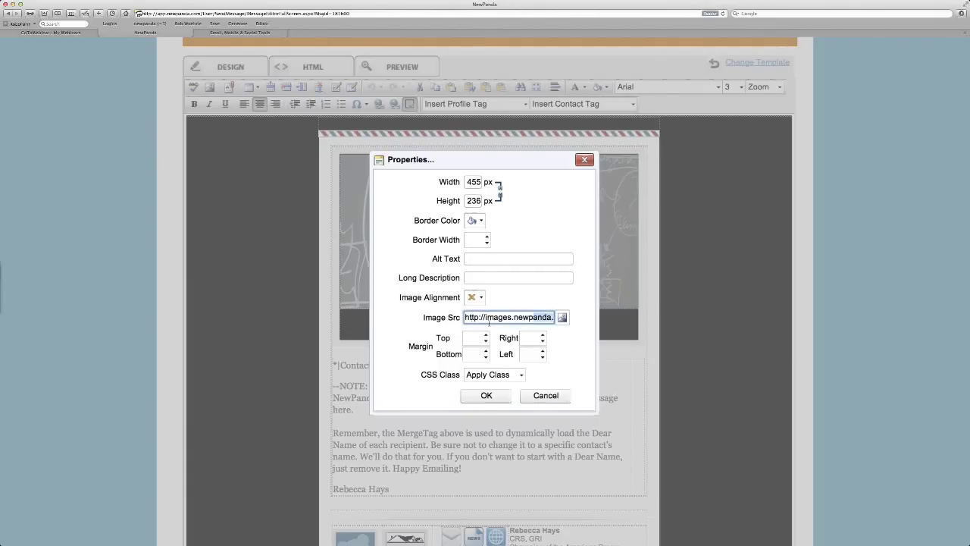
triple_click(467, 317)
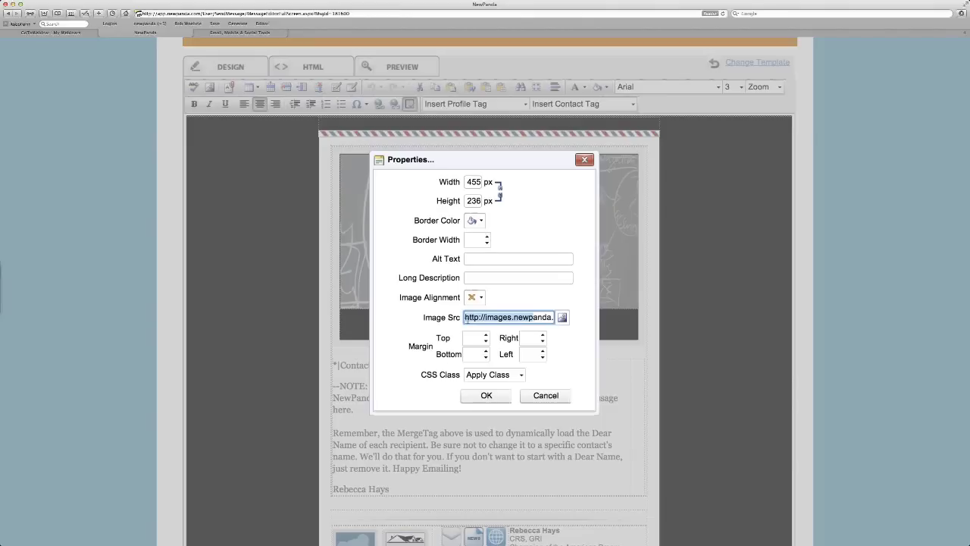
left_click(513, 317)
left_click_drag(513, 317, 562, 317)
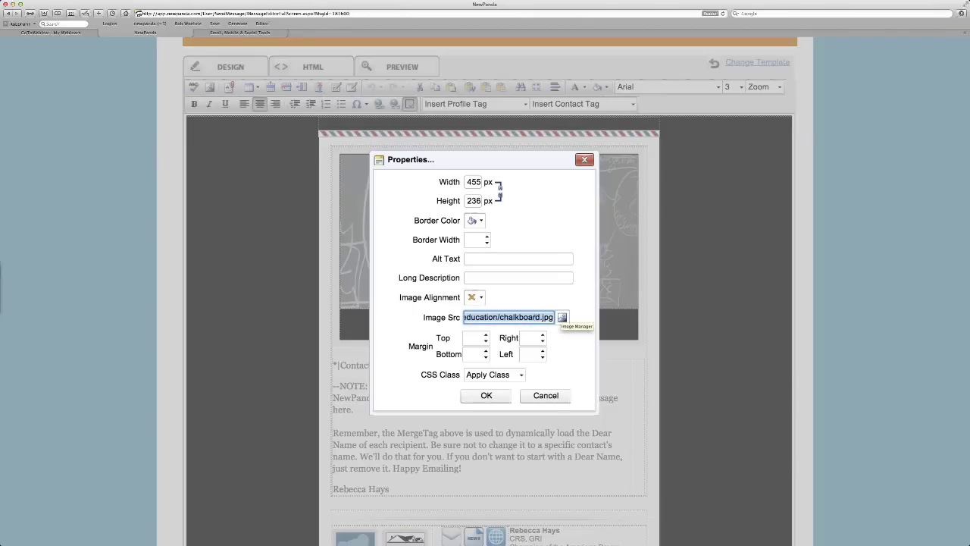
left_click(529, 317)
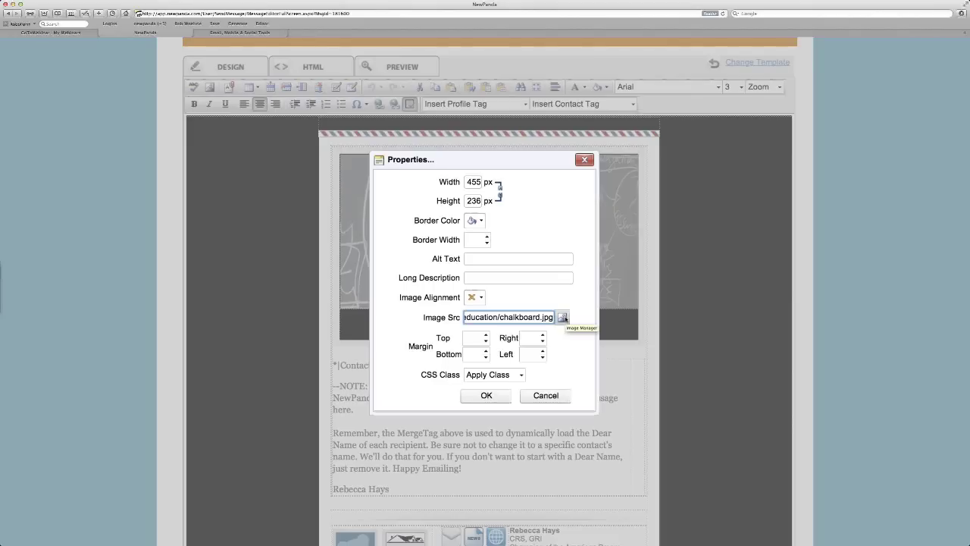
left_click(562, 317)
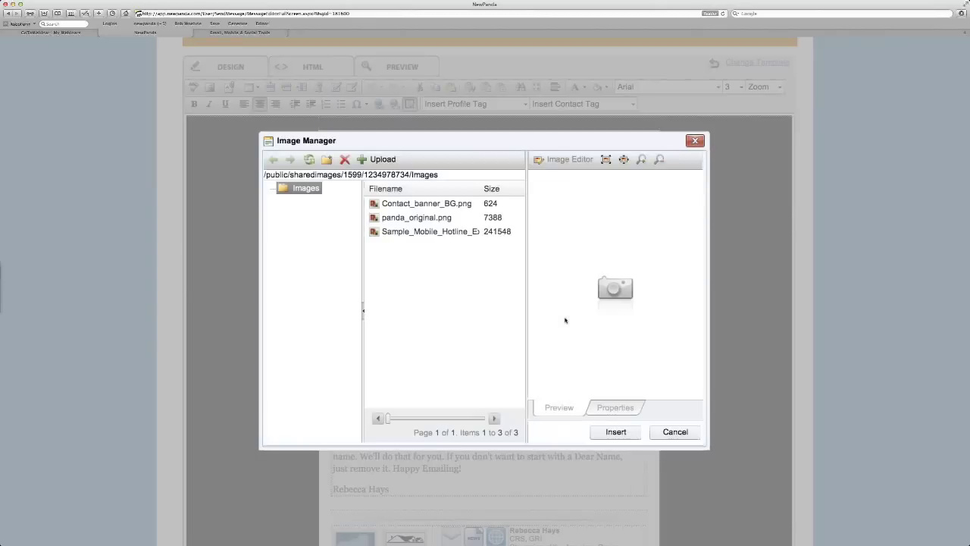
Preview the stored images Contact_banner_BG.png, panda_original.png and Sample_Mobile_Hotline_Exterior.png one after another
left_click(407, 203)
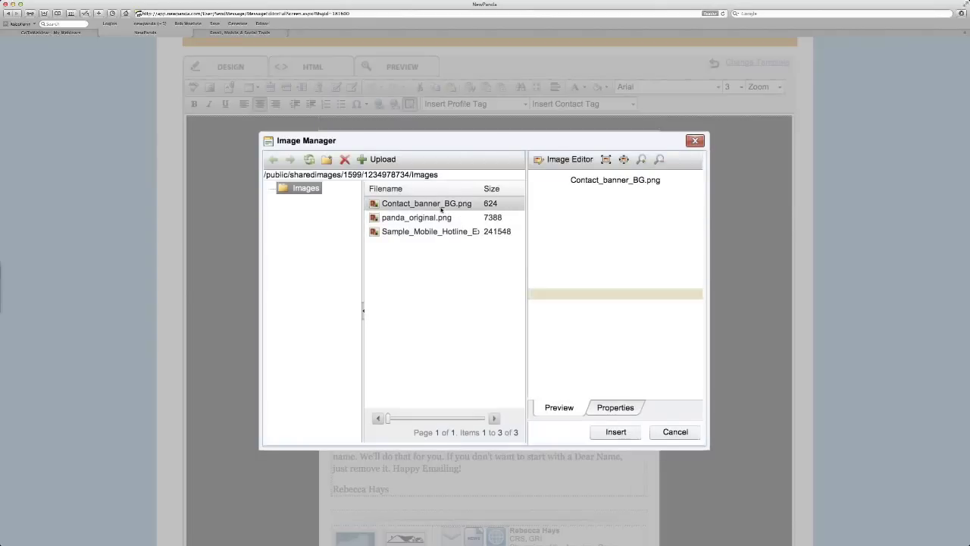
left_click(440, 220)
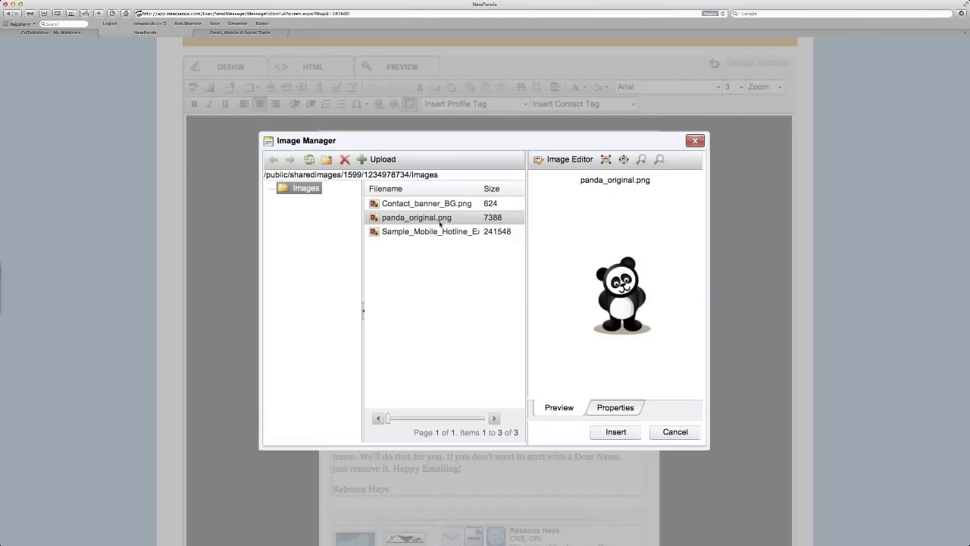
left_click(436, 232)
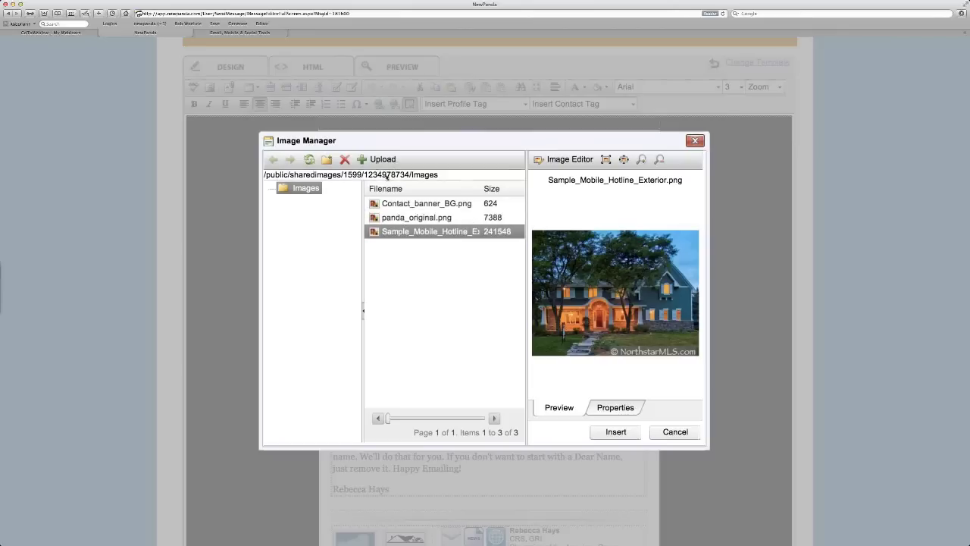
Upload Weinar_Week_Tuesday.png from the ART 2011 folder into the Images library
left_click(383, 162)
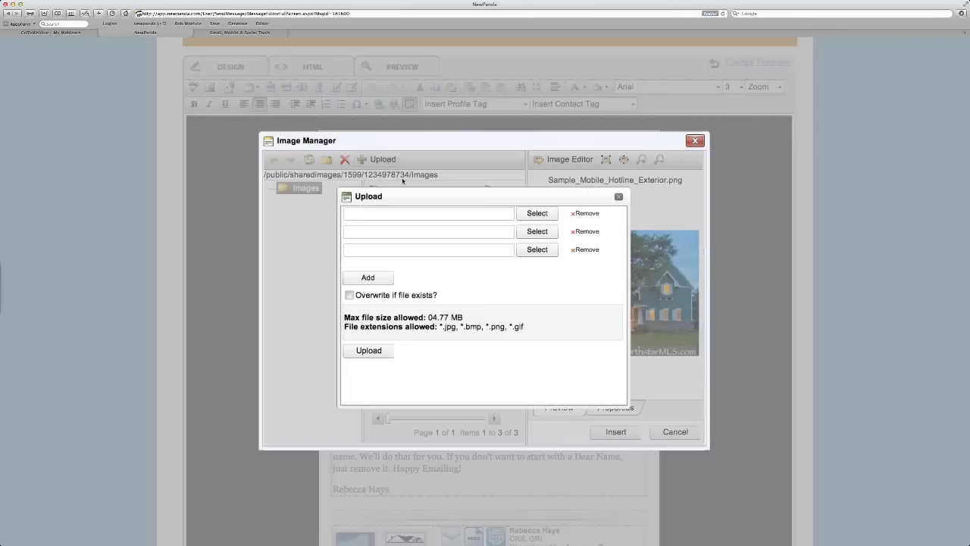
left_click(537, 215)
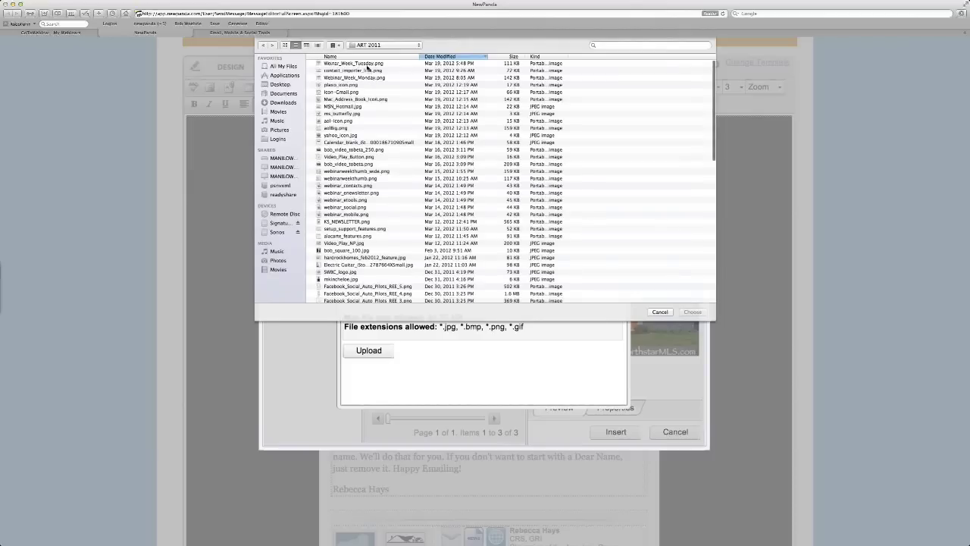
left_click(365, 64)
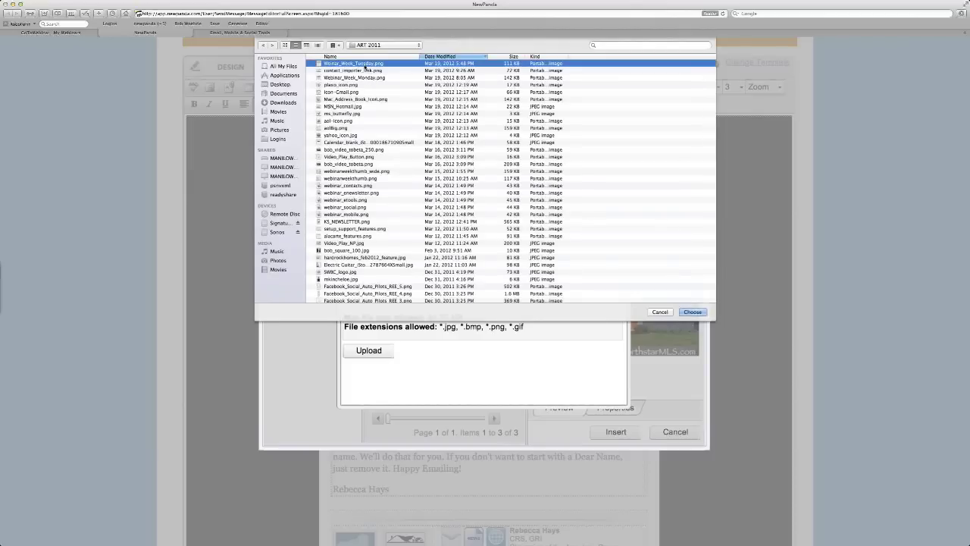
left_click(692, 313)
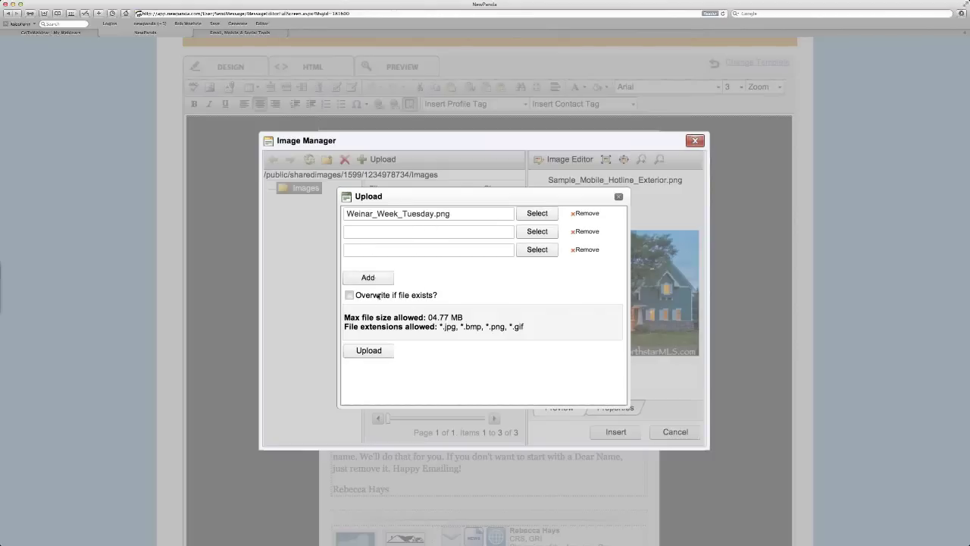
left_click(369, 350)
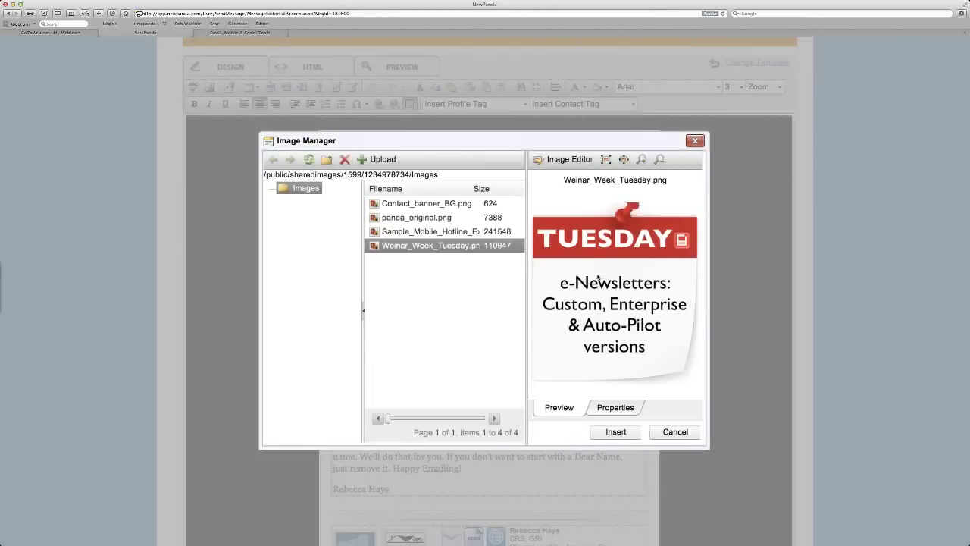
Insert Sample_Mobile_Hotline_Exterior.png as the image source, entering a width of 400 px and leaving the height empty
left_click(447, 232)
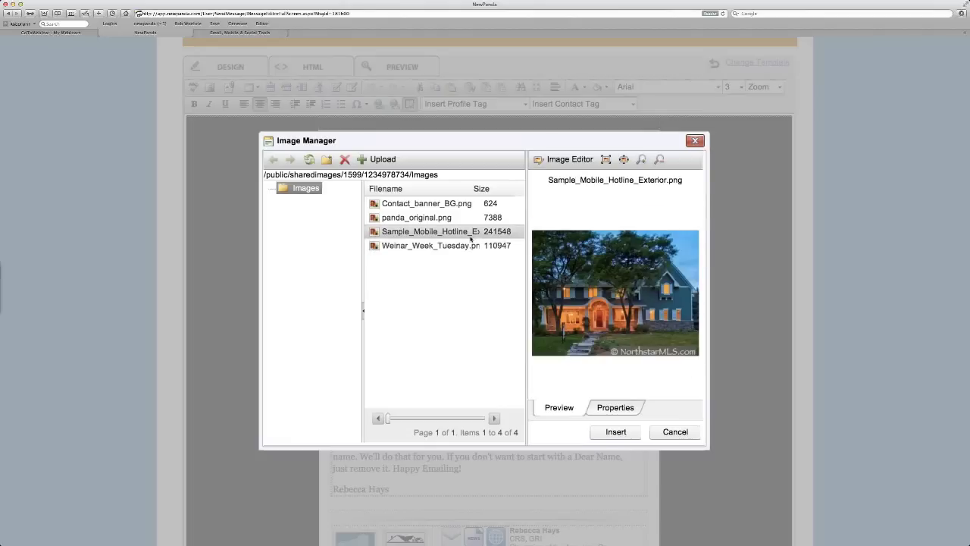
left_click(614, 409)
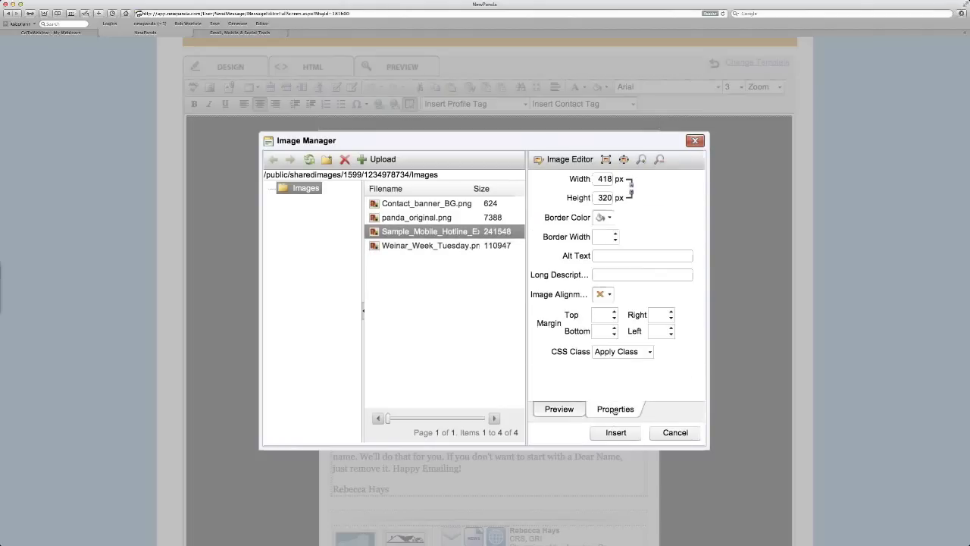
double_click(604, 179)
key("BackSpace")
double_click(604, 197)
key("BackSpace")
left_click(603, 179)
type("45")
key("BackSpace")
type("00")
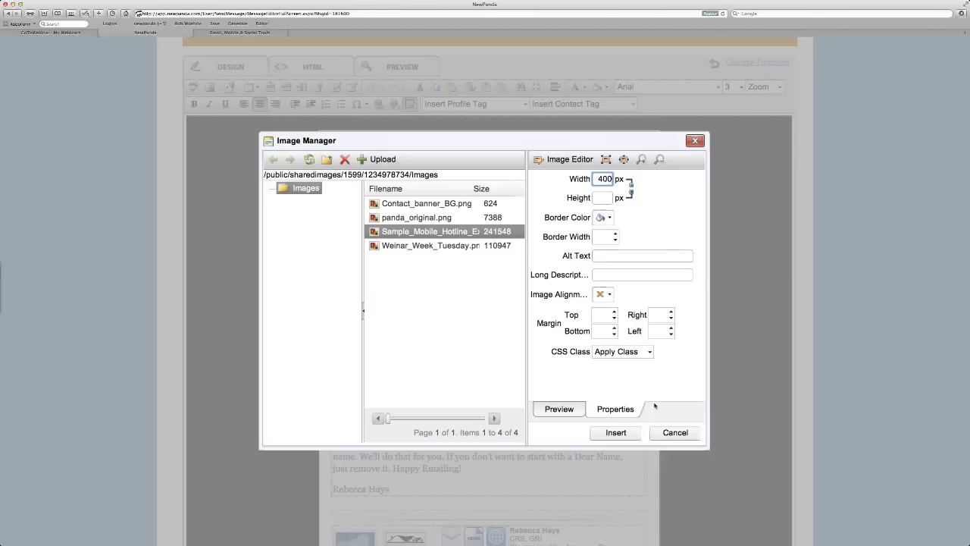
left_click(601, 197)
left_click(612, 433)
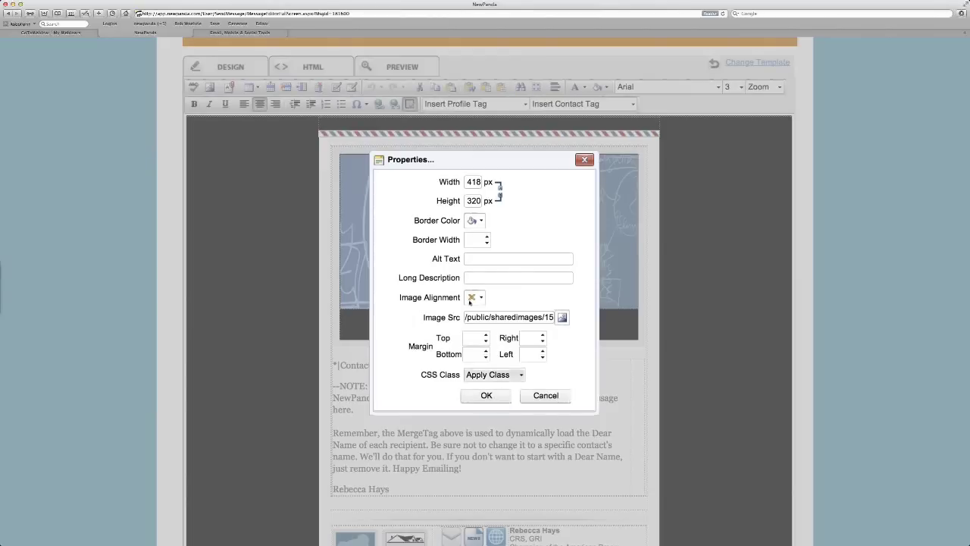
Set the replacement image's width to 400 px, clear its height and apply the image properties to the e-card
double_click(474, 183)
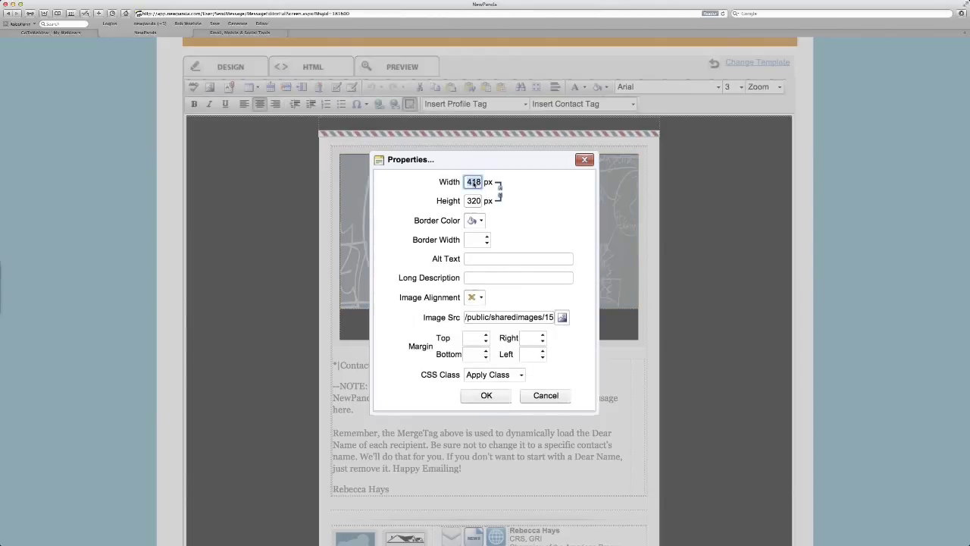
type("400")
left_click(470, 201)
double_click(470, 199)
key("BackSpace")
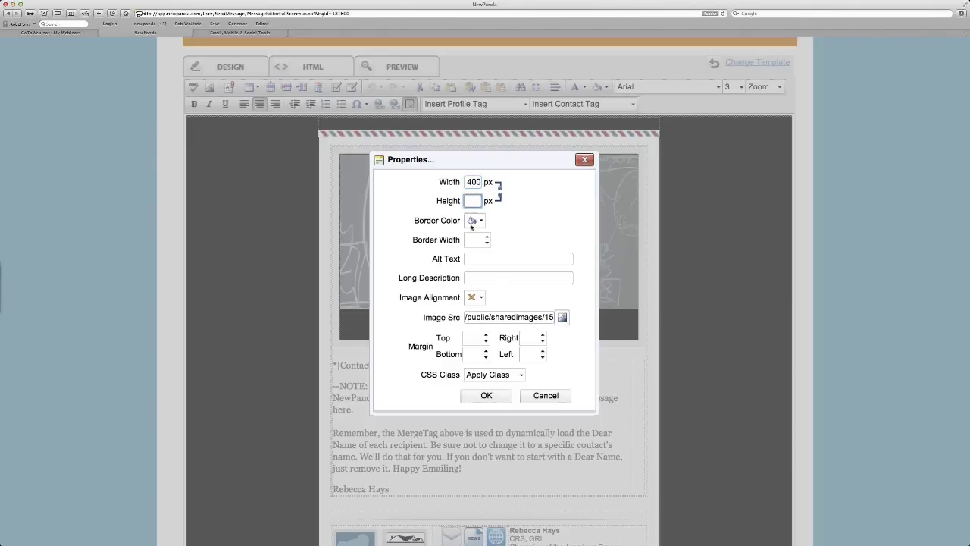
left_click(487, 395)
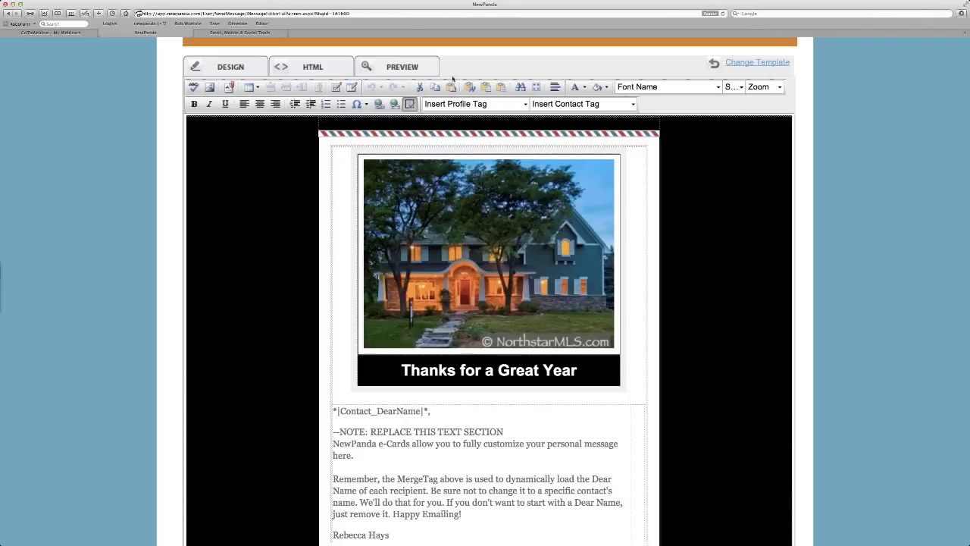
Preview the e-card email, enlarge the preview window to look through the message contents, and close the preview
left_click(400, 68)
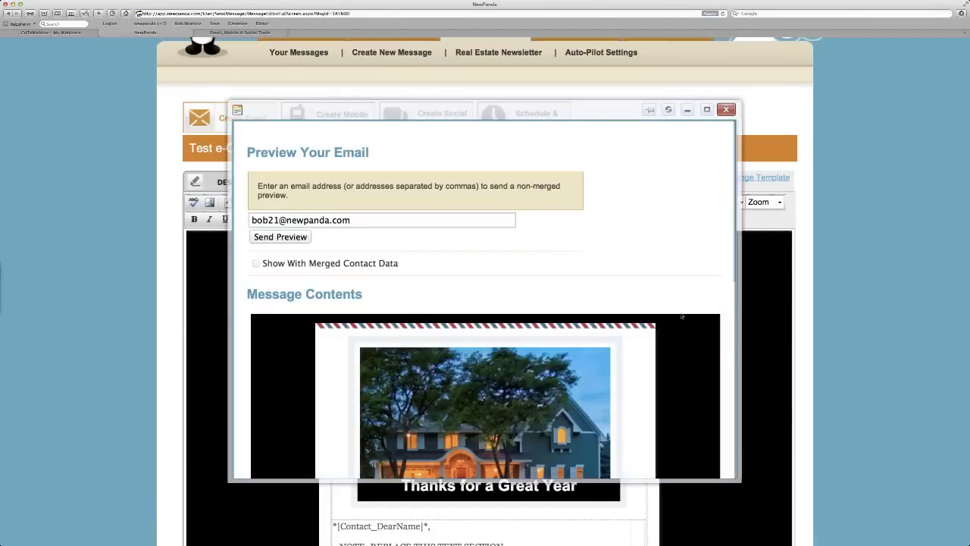
scroll(687, 342, "down", 5)
scroll(688, 345, "down", 3)
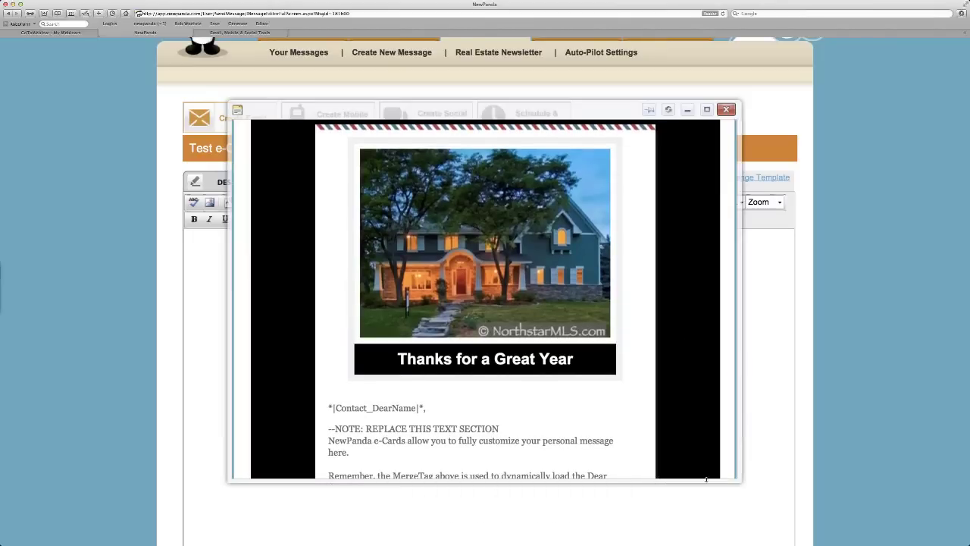
left_click_drag(707, 479, 714, 522)
scroll(711, 487, "down", 1)
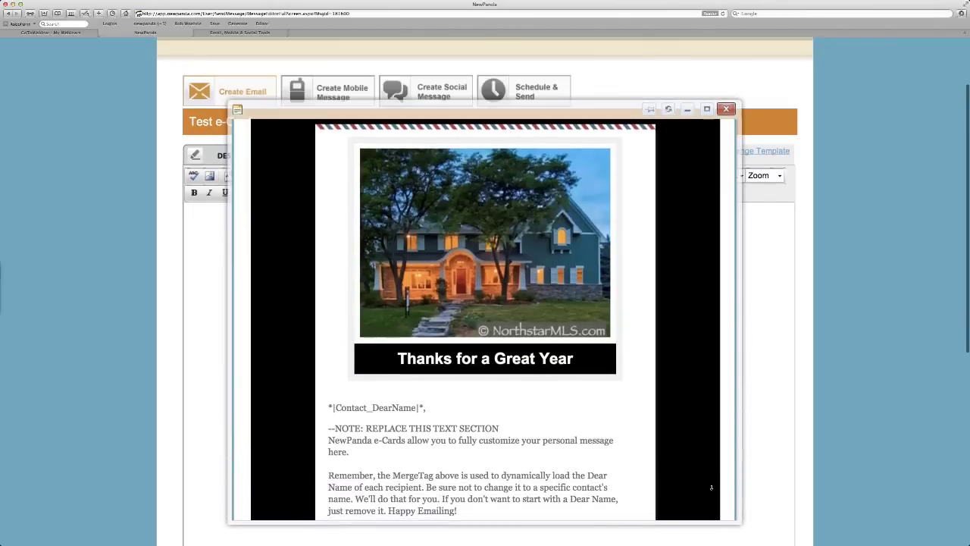
scroll(711, 487, "down", 10)
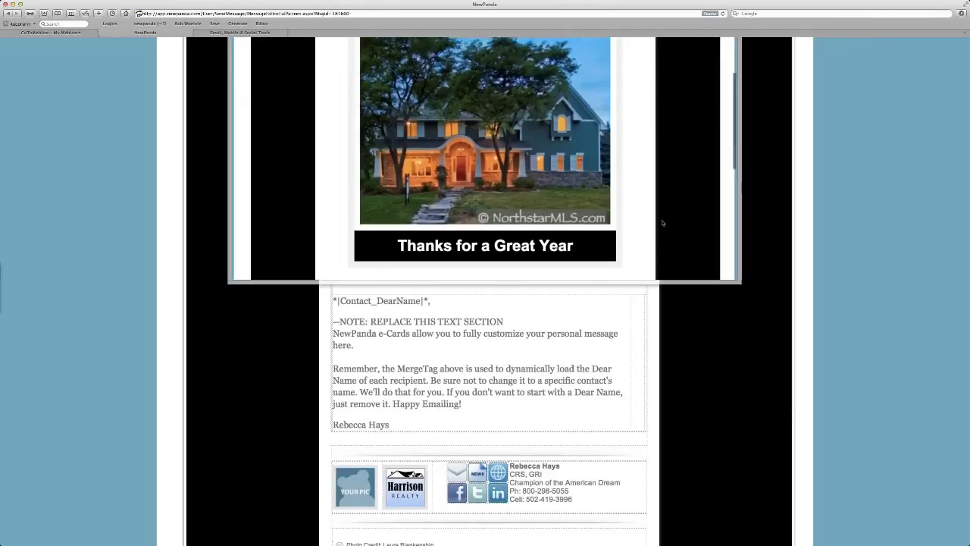
scroll(663, 223, "up", 3)
scroll(663, 223, "down", 2)
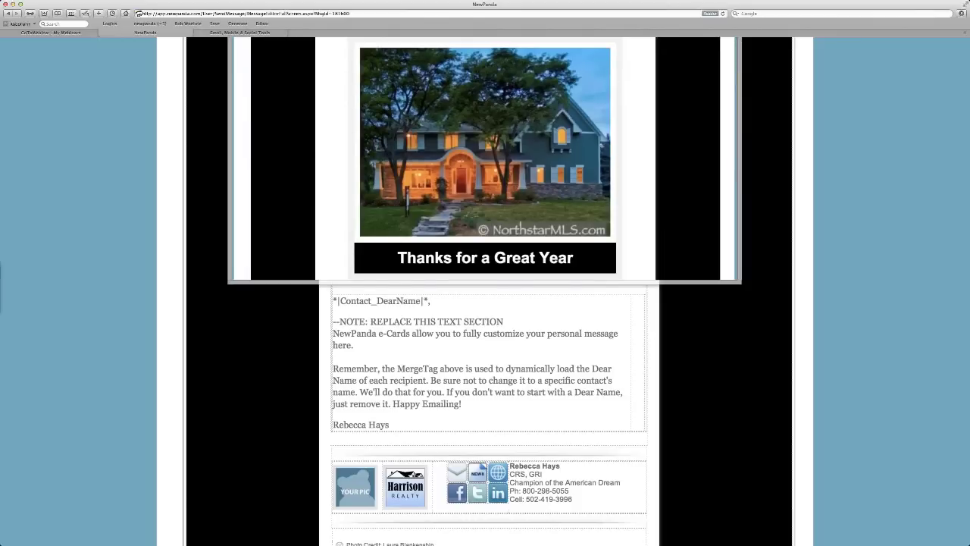
scroll(426, 191, "up", 8)
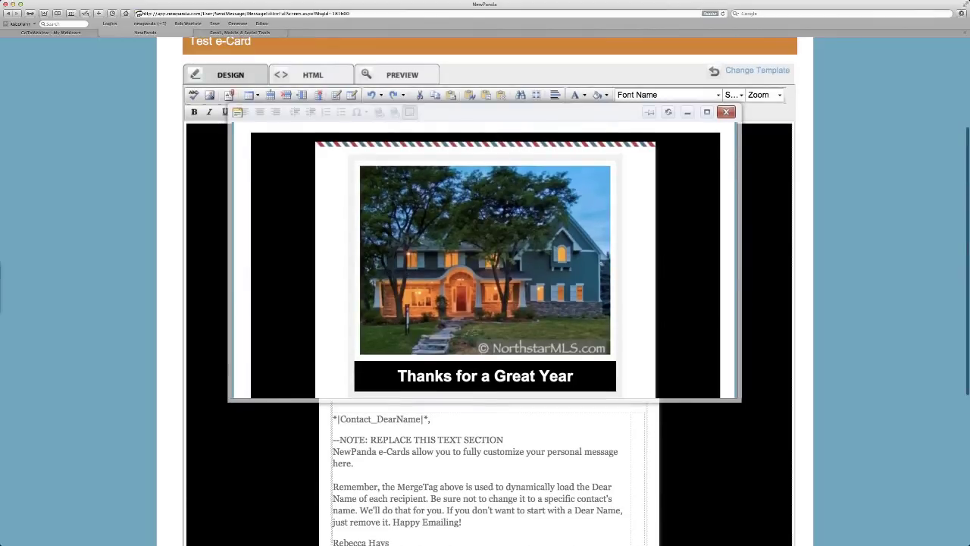
scroll(426, 191, "up", 2)
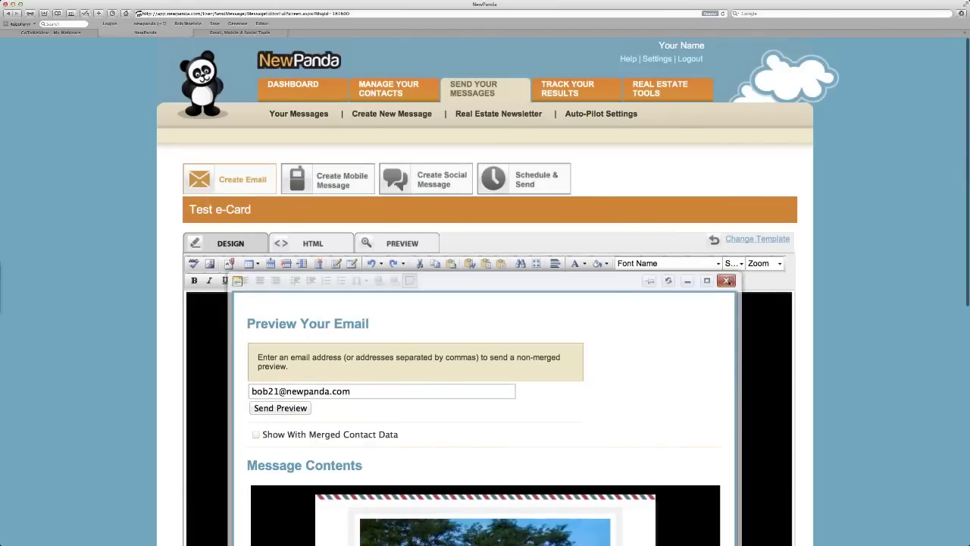
left_click(728, 281)
Replace the white caption text beneath the house image with "Did You Ever See St. Patrick Court"
scroll(485, 303, "down", 1)
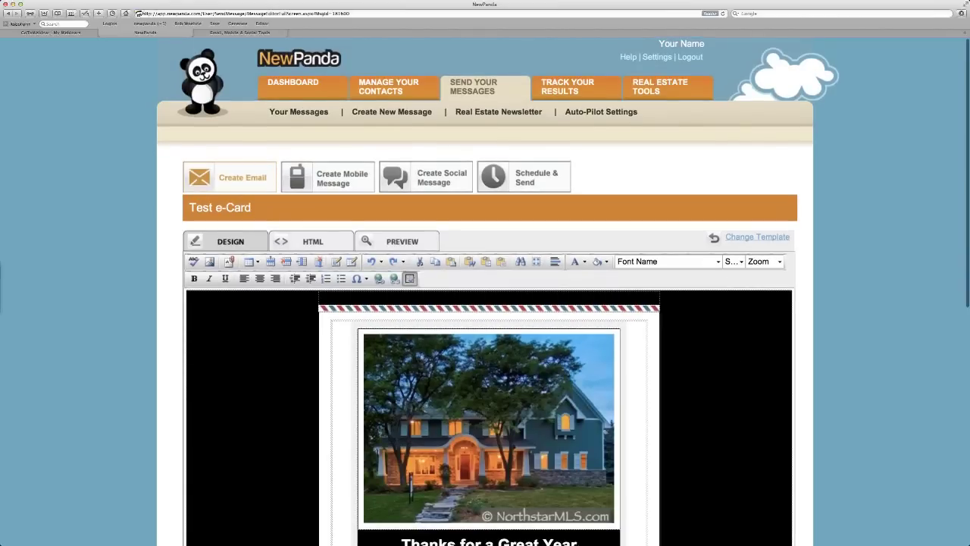
scroll(486, 304, "down", 5)
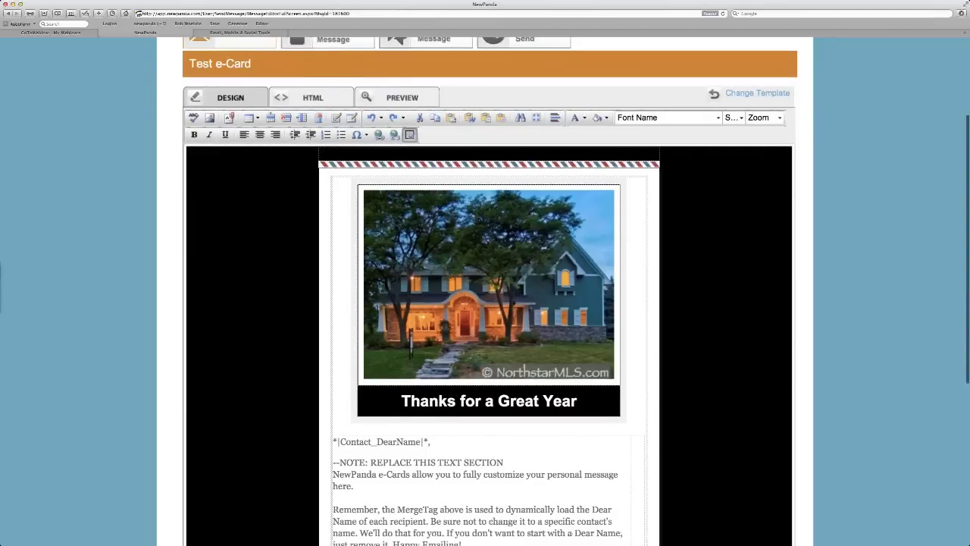
left_click(453, 401)
double_click(453, 400)
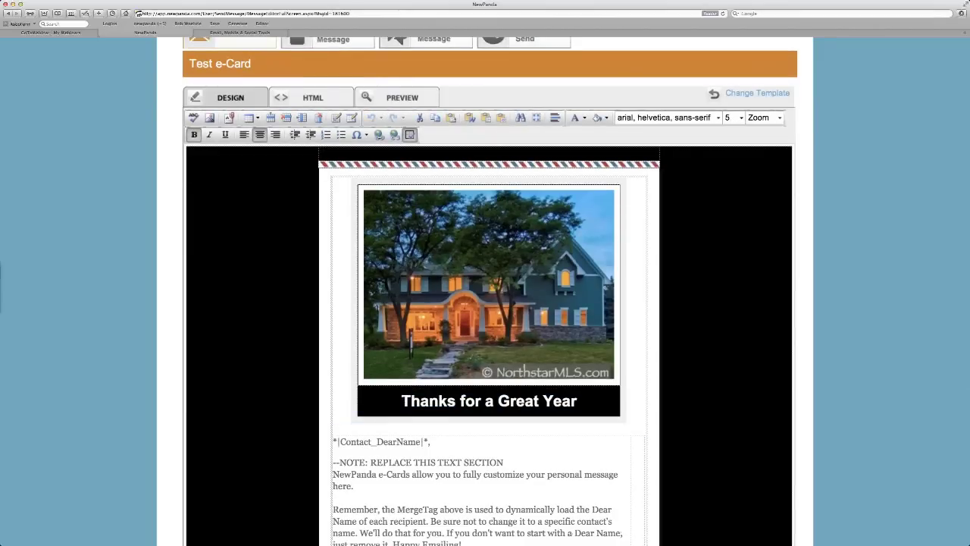
left_click_drag(401, 401, 578, 400)
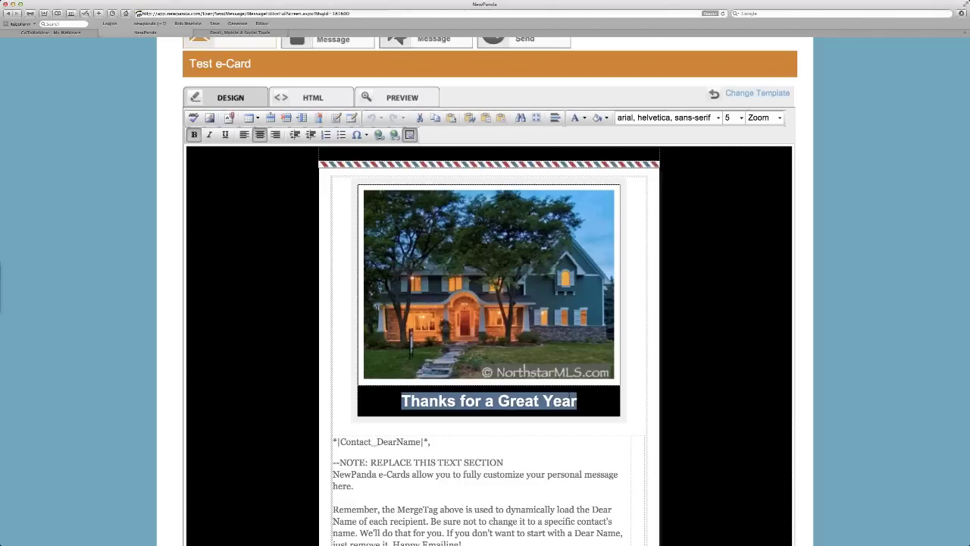
type("Did")
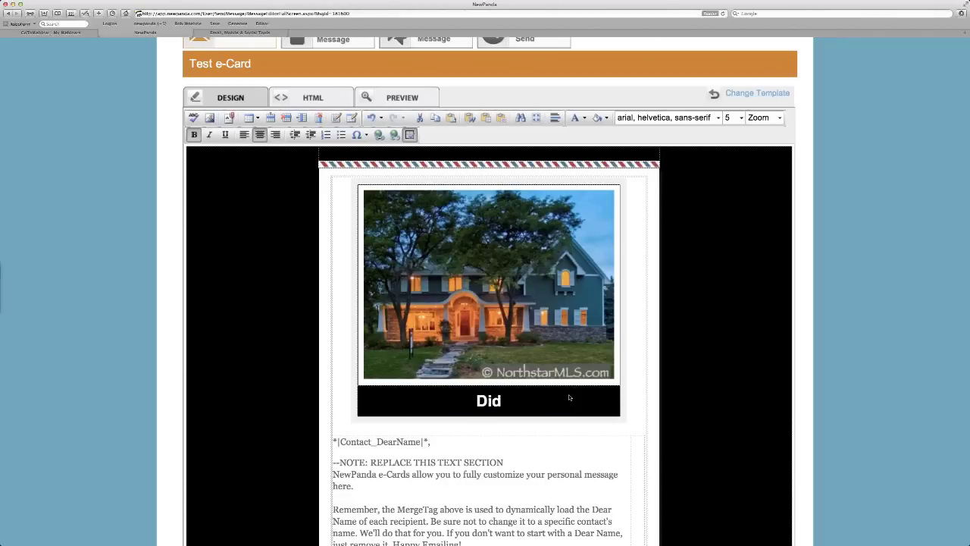
type(" You Ever See")
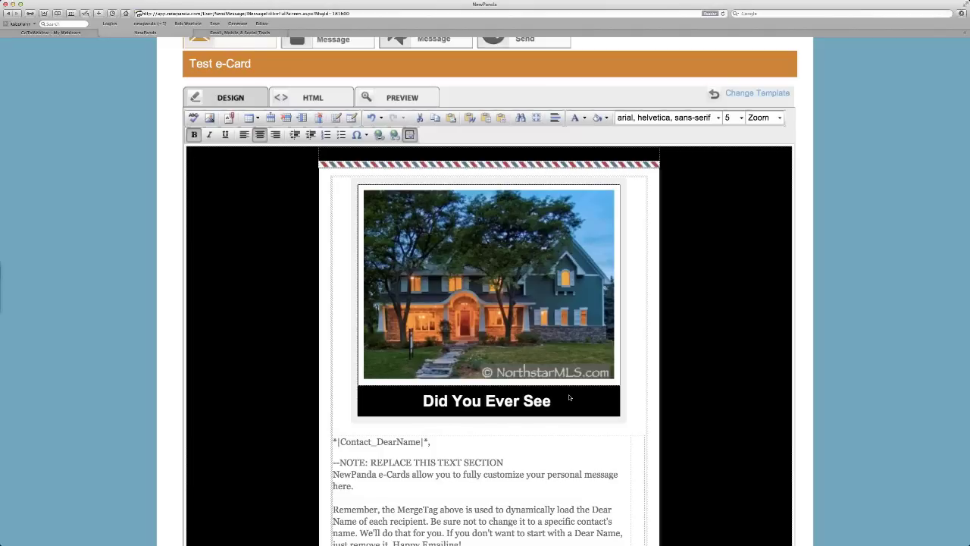
type(" St")
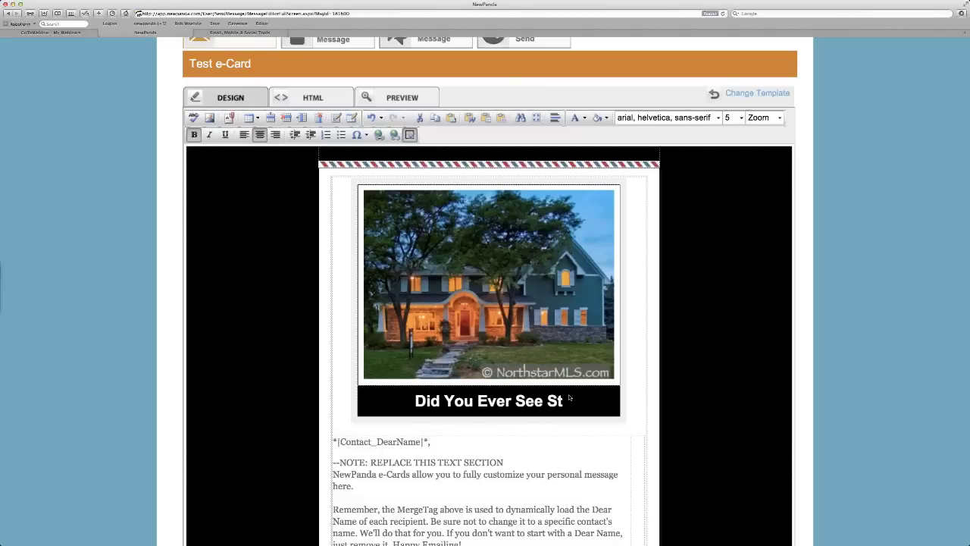
type(". Patrick Cout")
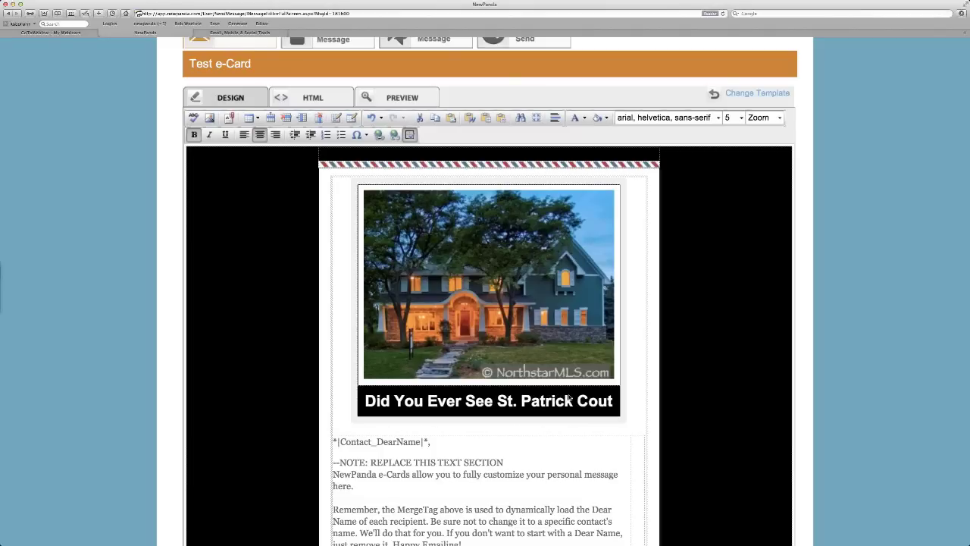
key("BackSpace")
type("rt")
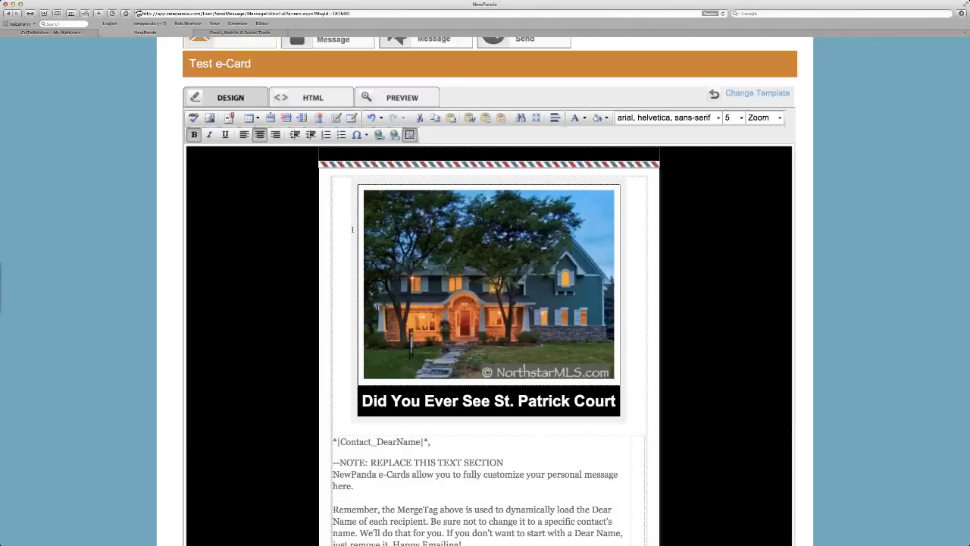
Highlight the *|Contact_DearName|* merge tag that opens the e-card's message text
scroll(478, 459, "down", 1)
scroll(478, 459, "down", 3)
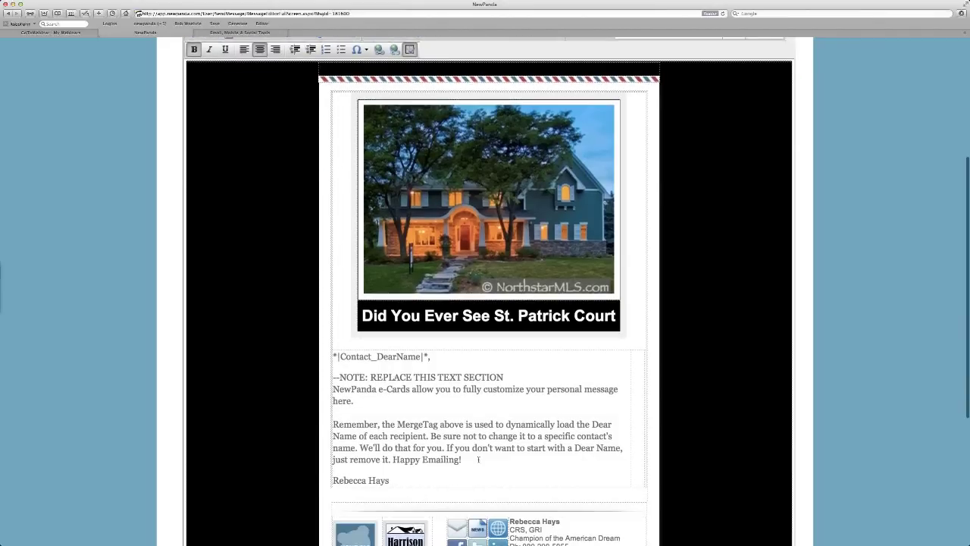
scroll(478, 459, "down", 1)
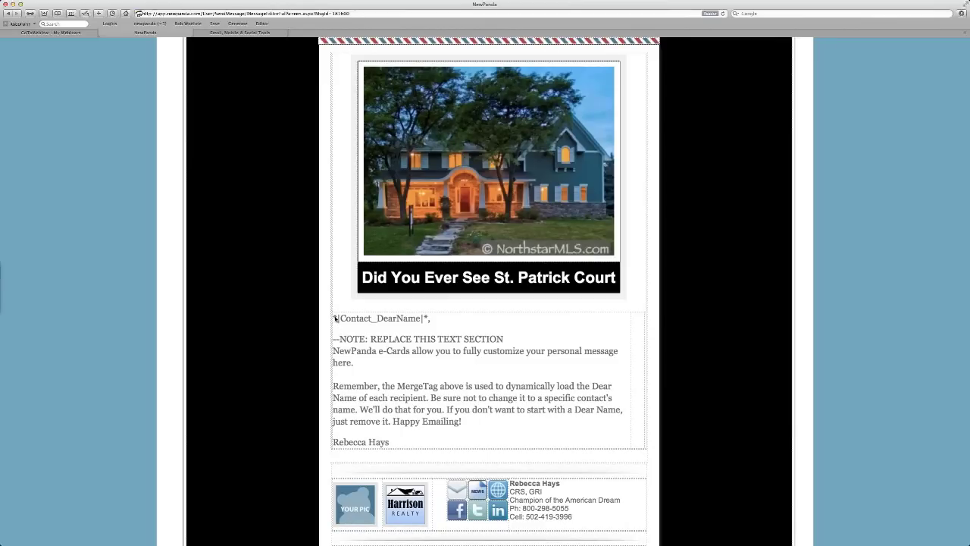
left_click_drag(334, 318, 436, 317)
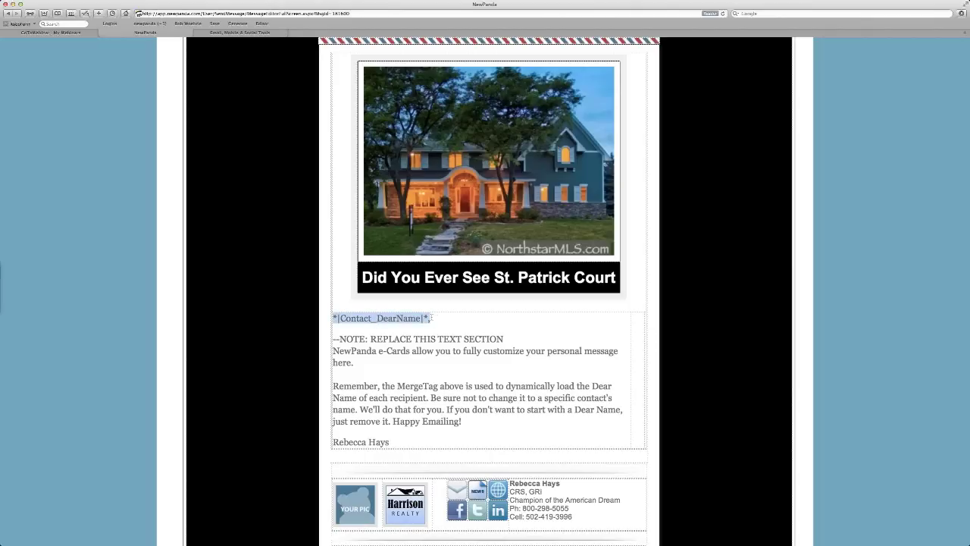
scroll(467, 324, "up", 3)
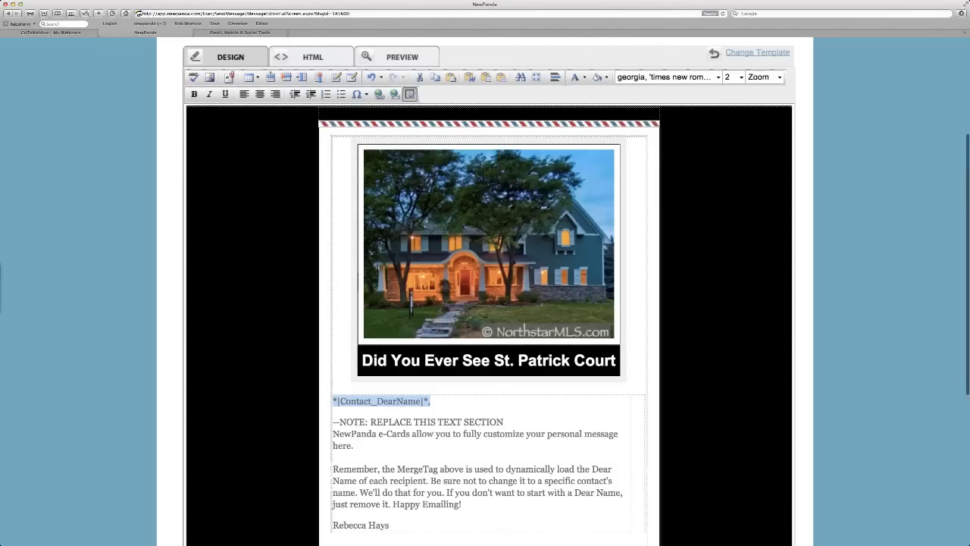
scroll(411, 311, "down", 4)
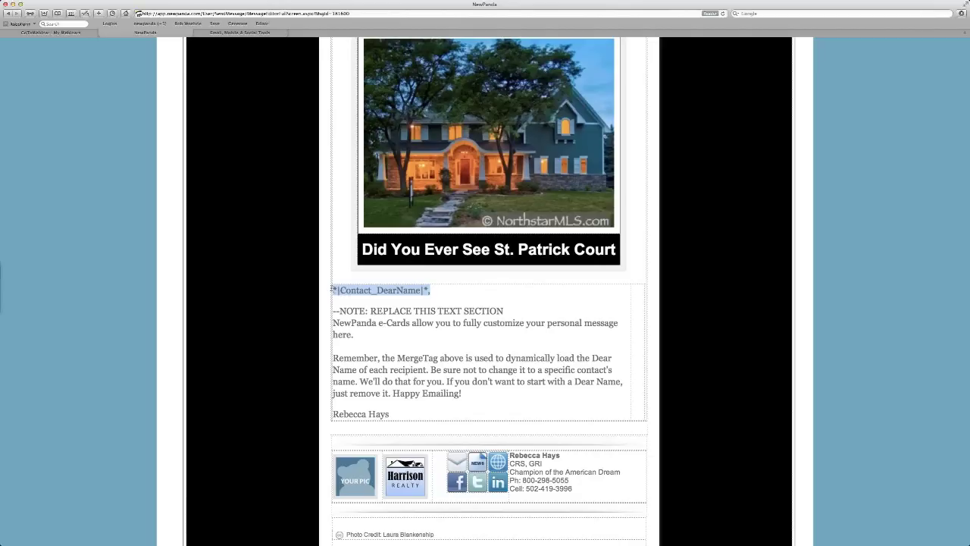
Replace the placeholder message text below the greeting with "I've just lkretnge,n,ejrnve vekjv evk e ,k kr ke r/r r ,rg rkg ."
left_click(334, 311)
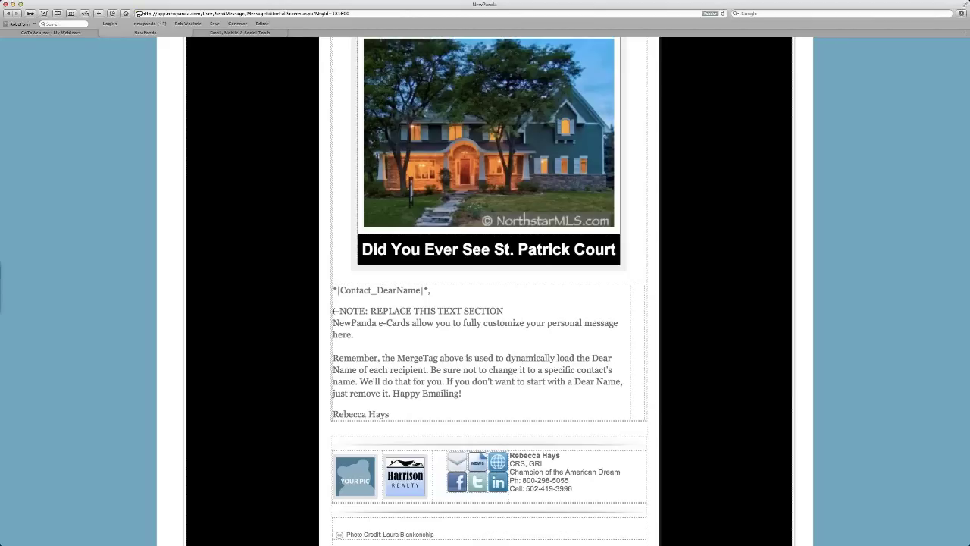
left_click_drag(333, 311, 504, 312)
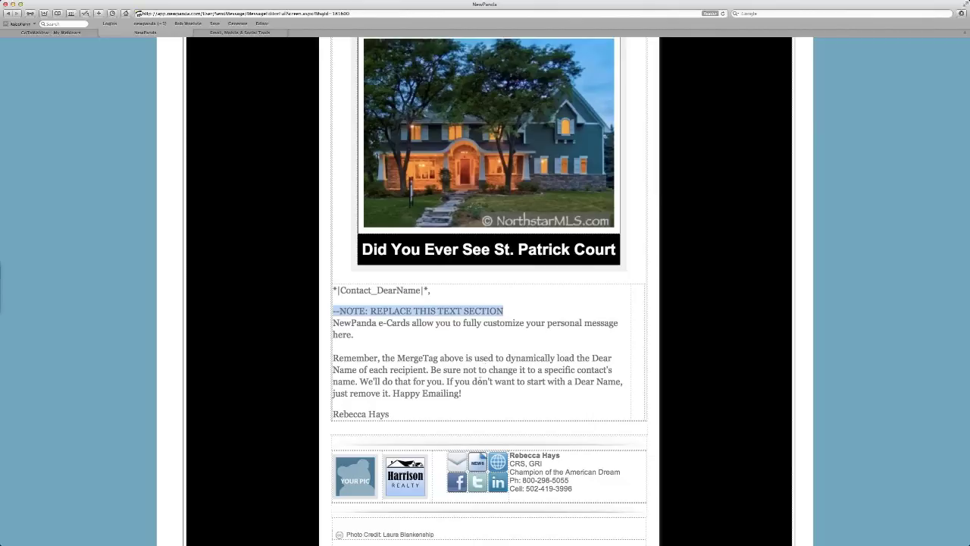
left_click_drag(467, 394, 334, 312)
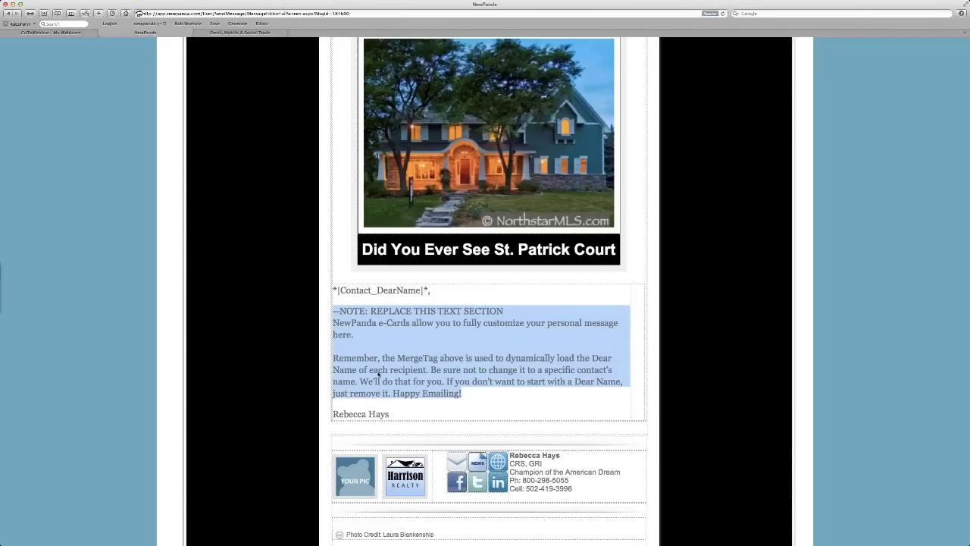
type("I've jus")
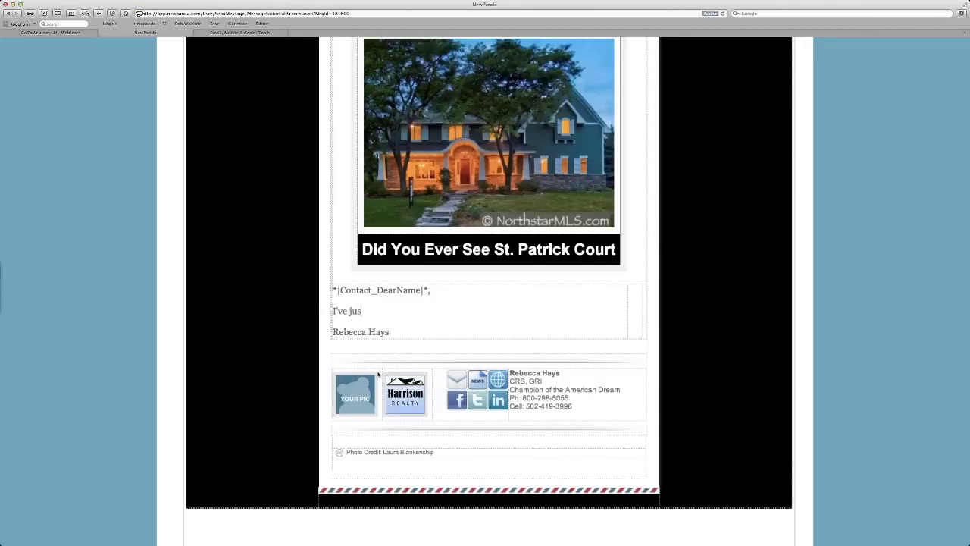
type("t lkretnge,n,ejrnve v")
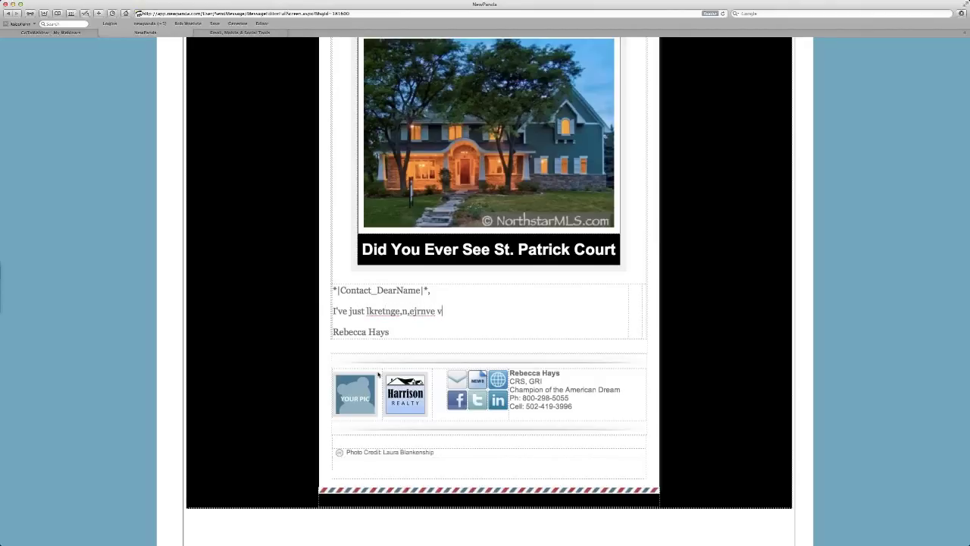
type("ekjv evk e ,k kr ke r/r ")
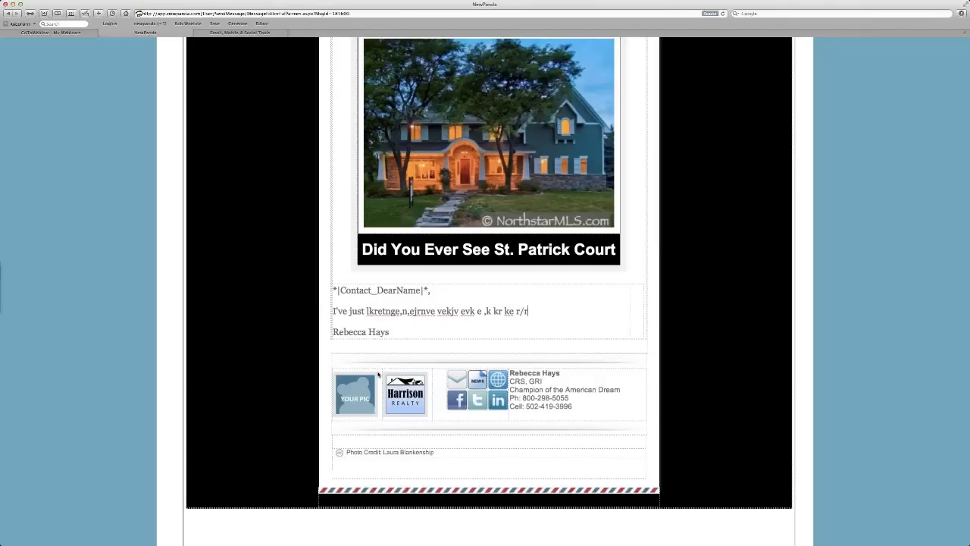
type("r ,rg rkg .")
Look over the edited e-card from its signature block and contact icons back up to the image
scroll(557, 393, "down", 1)
scroll(557, 393, "down", 5)
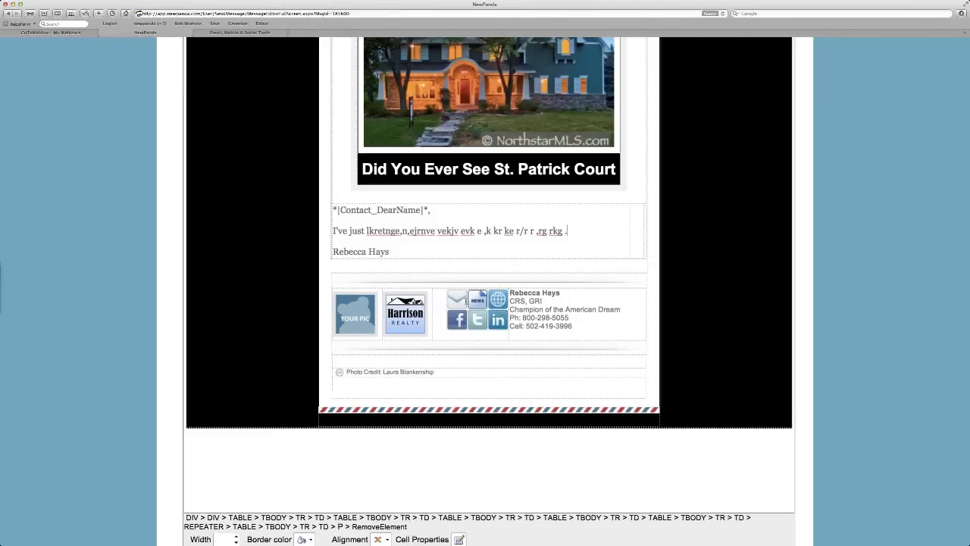
scroll(462, 302, "down", 1)
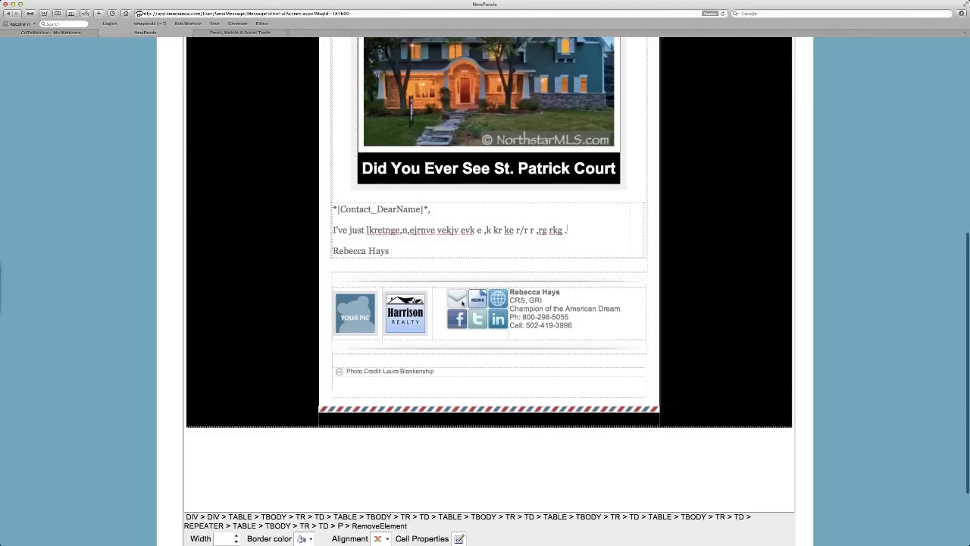
scroll(463, 302, "down", 2)
scroll(463, 303, "up", 3)
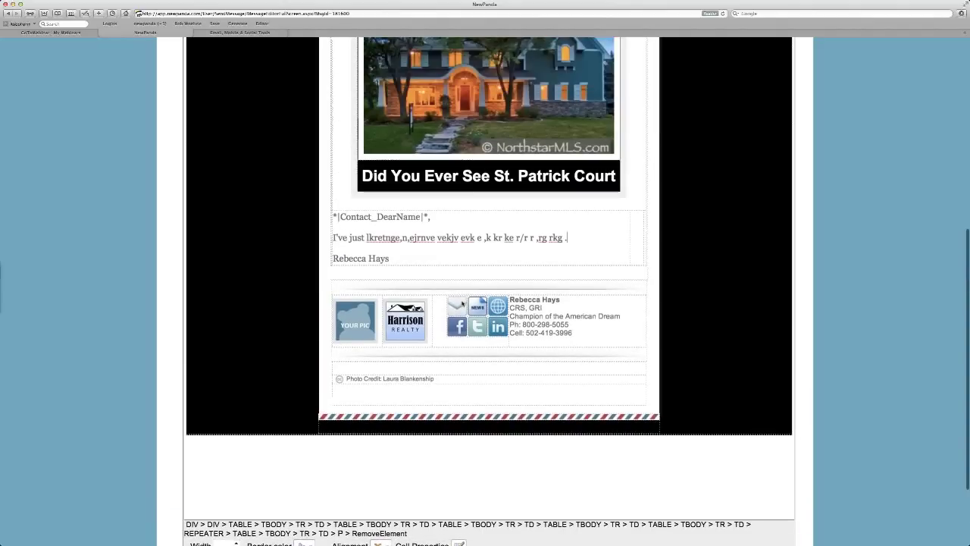
scroll(462, 303, "up", 5)
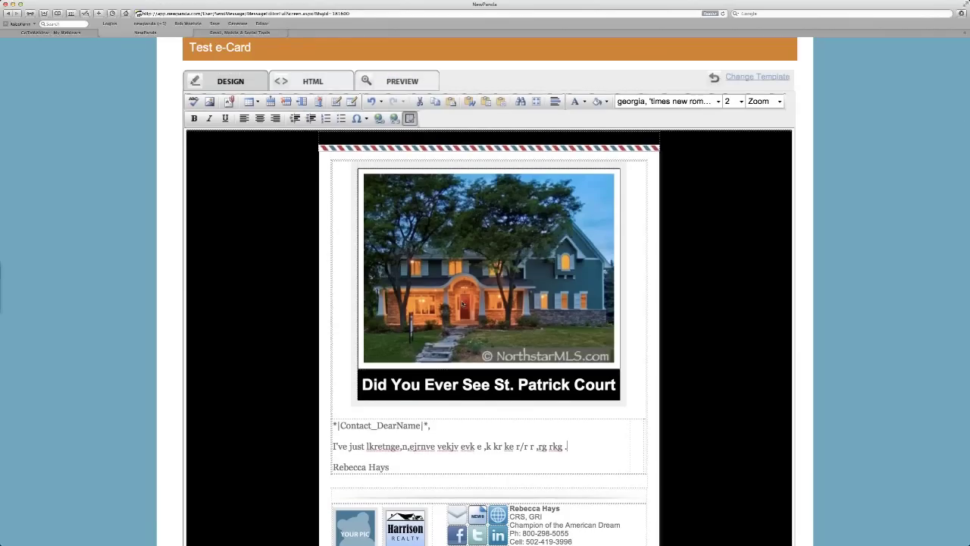
scroll(463, 303, "up", 1)
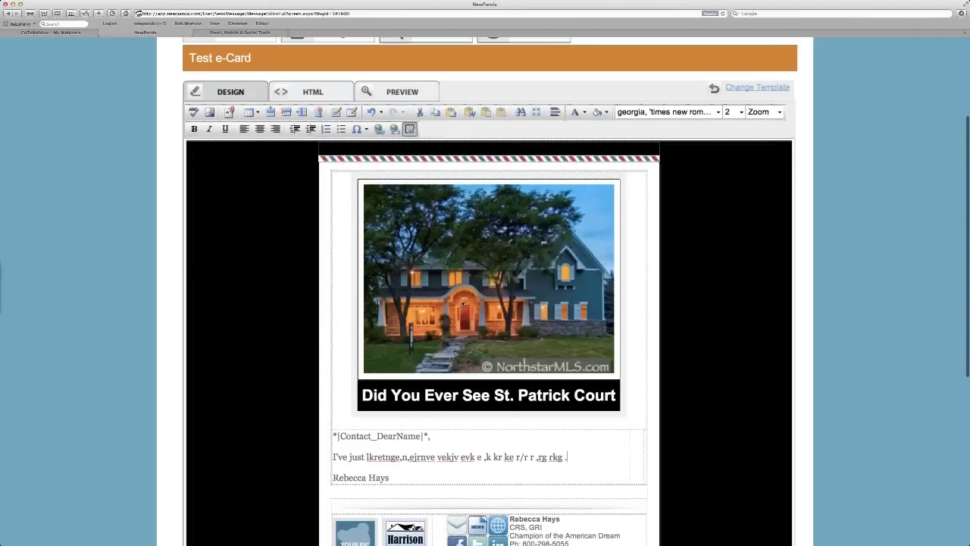
Change the message's template to the Chalkboard design from the Education Edition's e-Stationery category and look over its layout
left_click(747, 89)
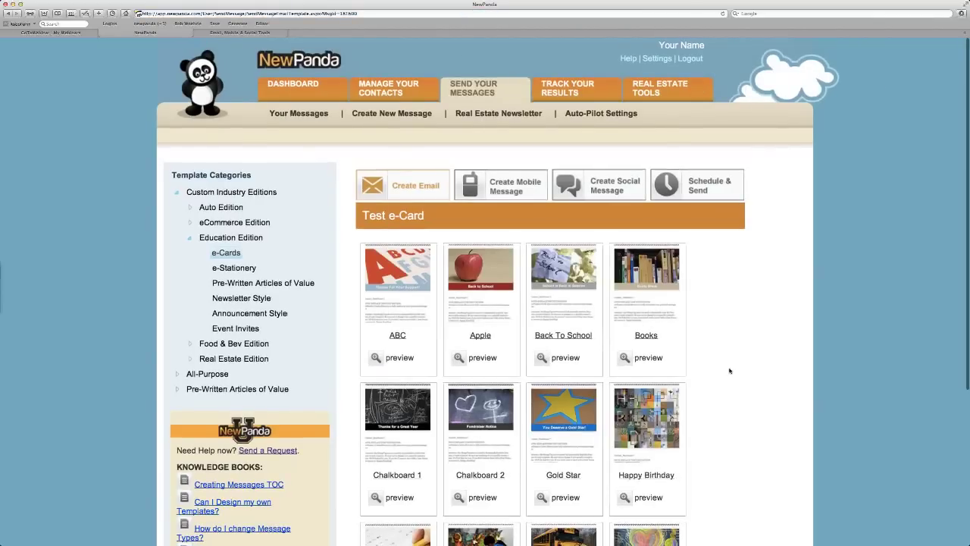
scroll(730, 371, "down", 4)
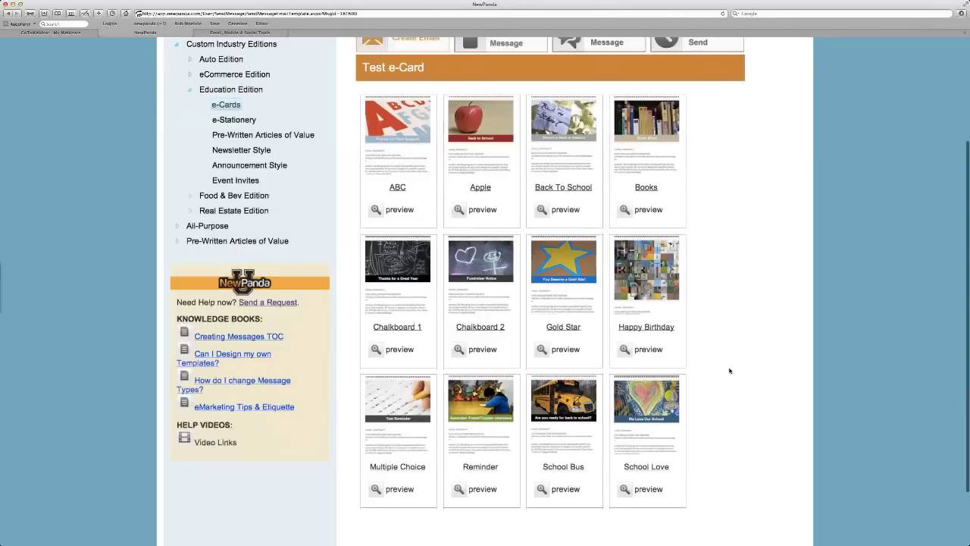
scroll(701, 233, "up", 1)
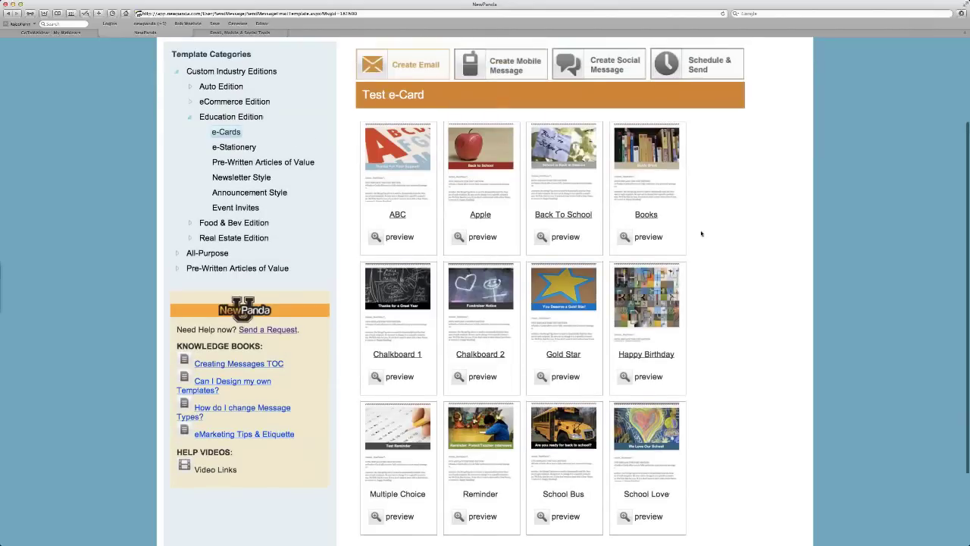
scroll(701, 234, "up", 2)
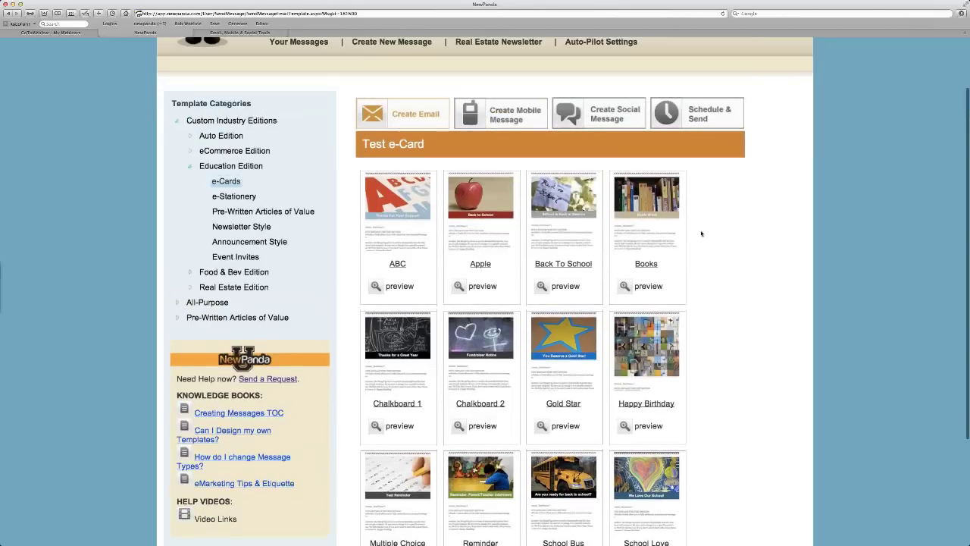
left_click(190, 169)
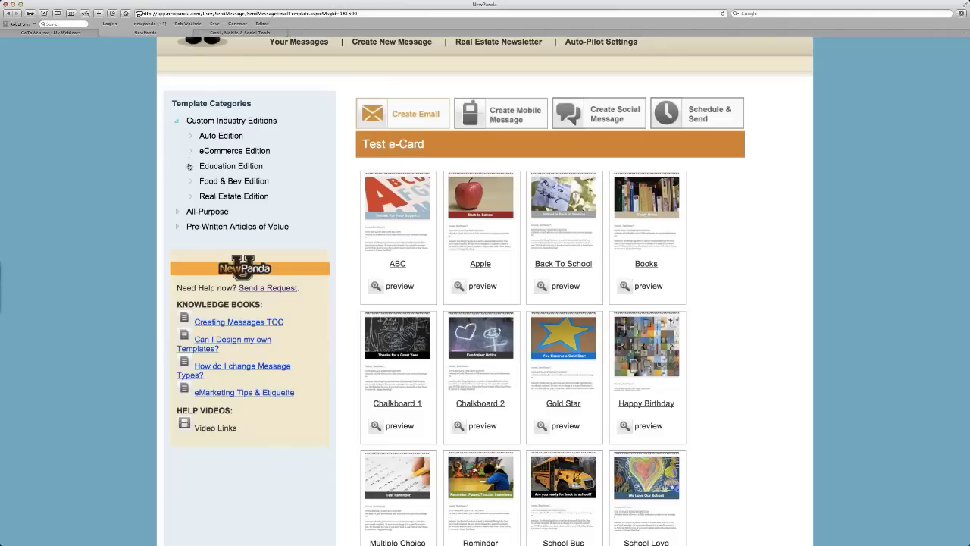
left_click(190, 167)
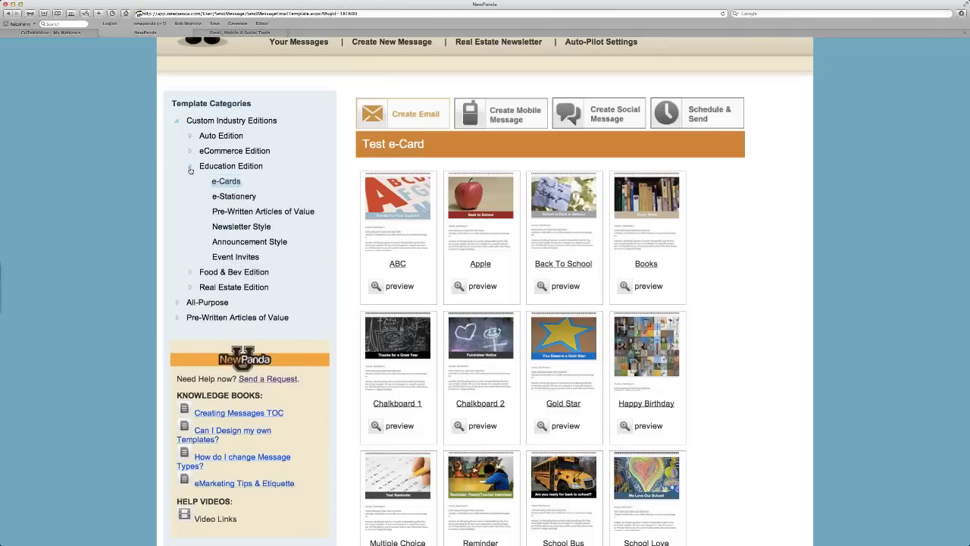
left_click(231, 196)
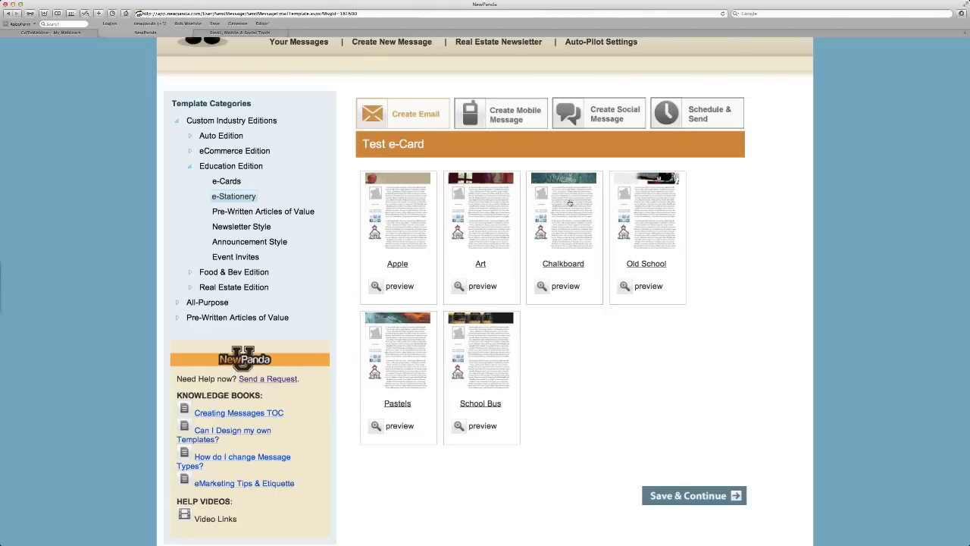
left_click(570, 216)
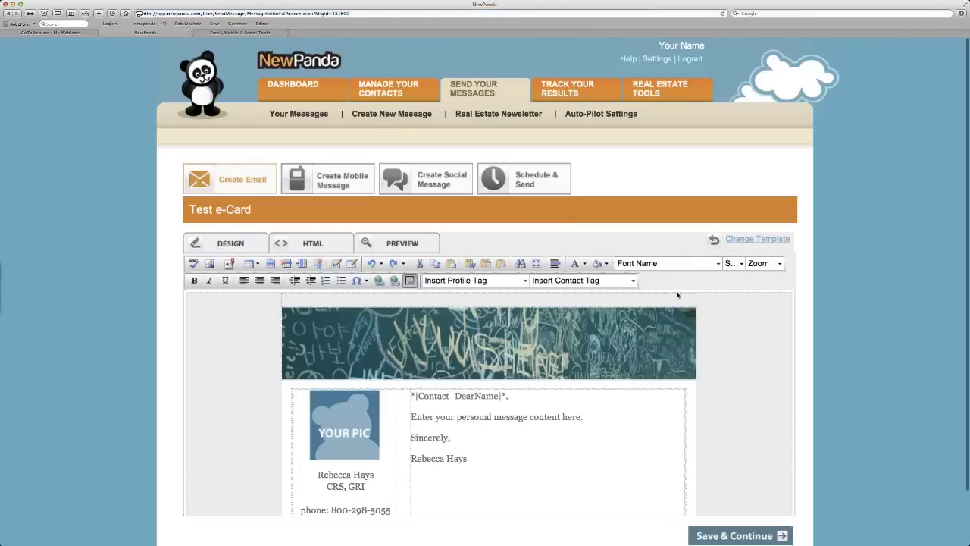
scroll(696, 376, "down", 2)
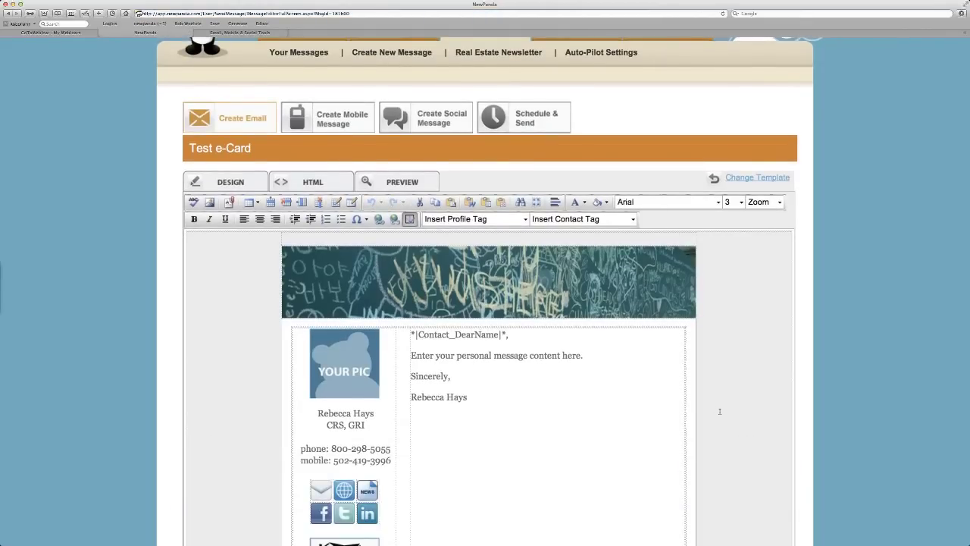
scroll(720, 410, "down", 3)
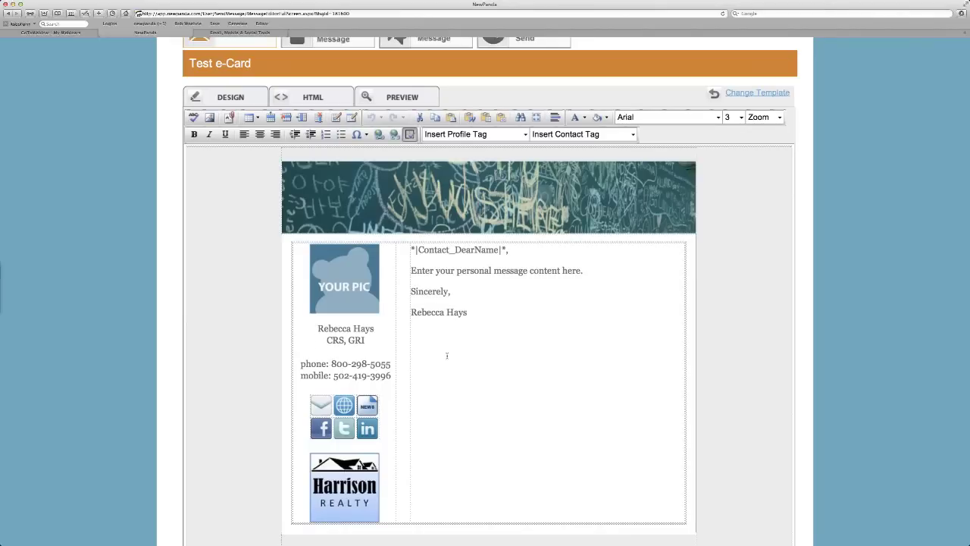
Change the message's template to the Road at Night design from the Auto Edition's Newsletter Style category
scroll(446, 356, "down", 3)
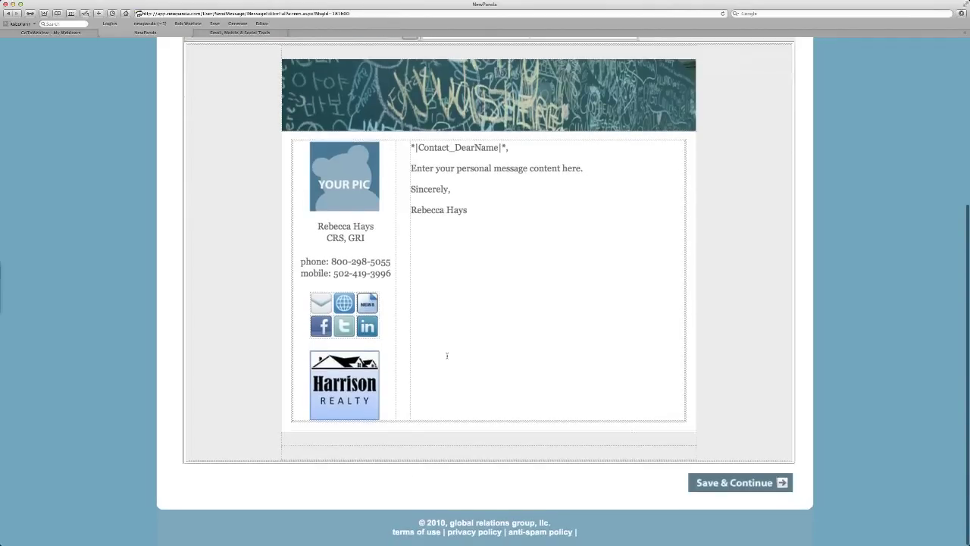
scroll(446, 356, "up", 4)
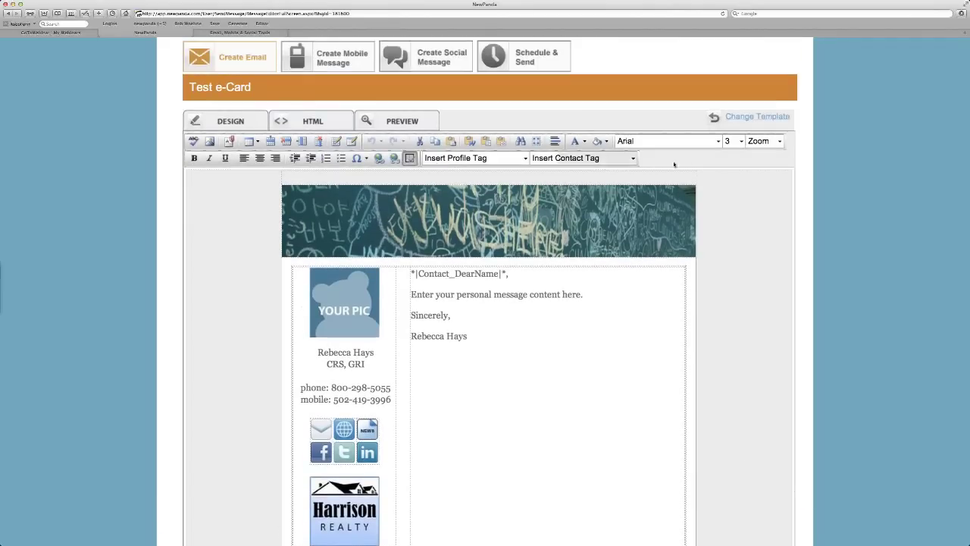
left_click(733, 119)
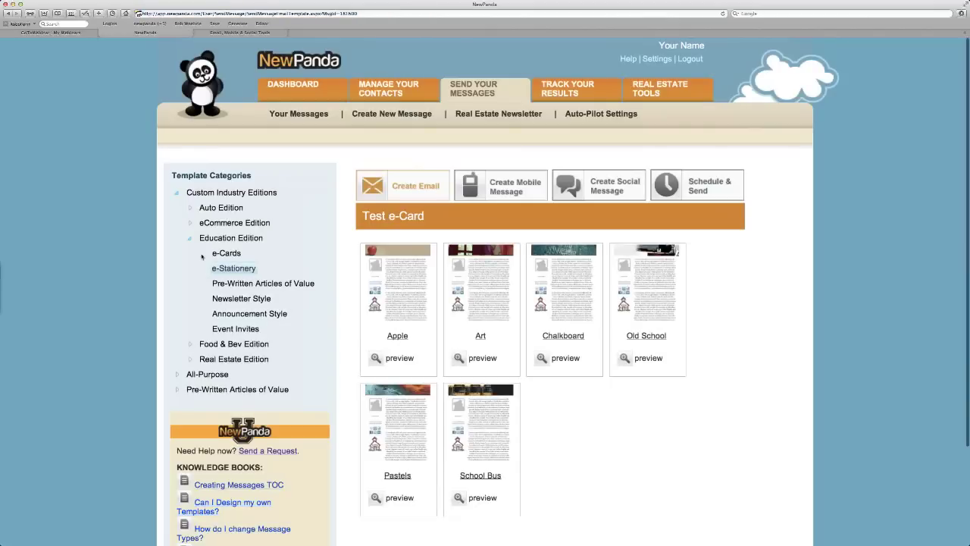
left_click(191, 242)
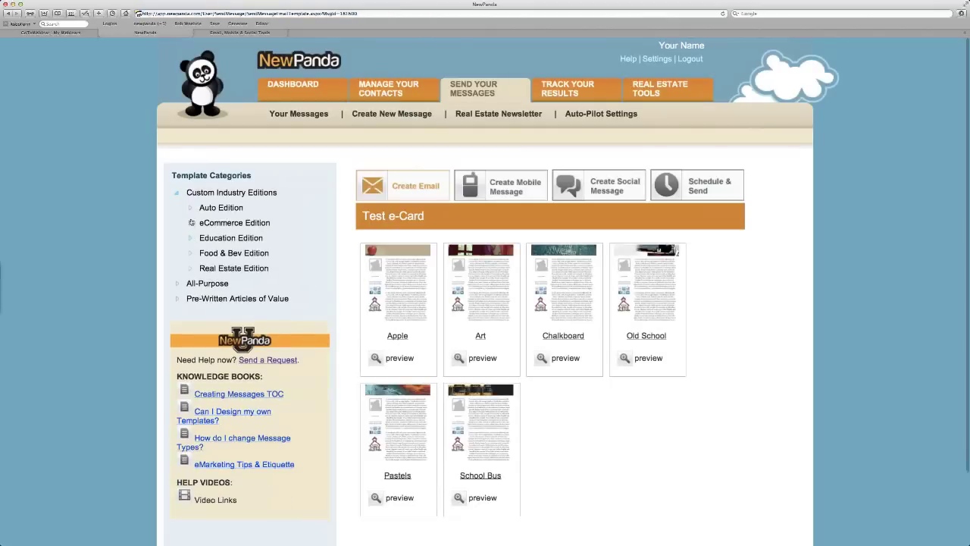
left_click(191, 210)
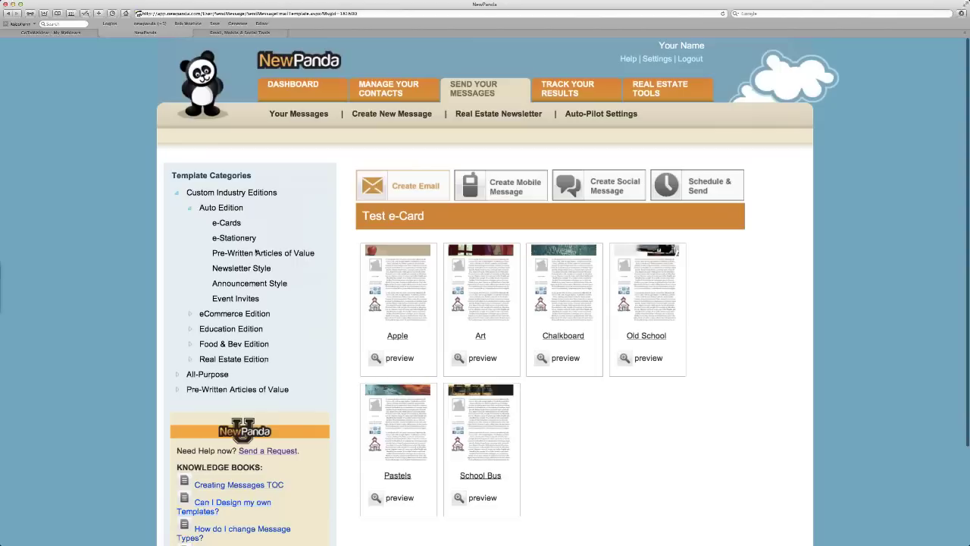
left_click(251, 272)
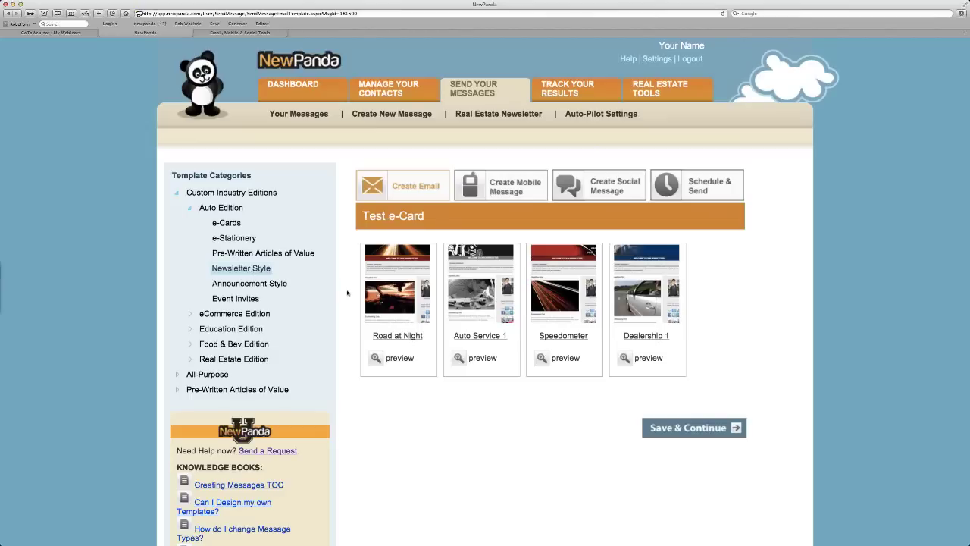
left_click(391, 290)
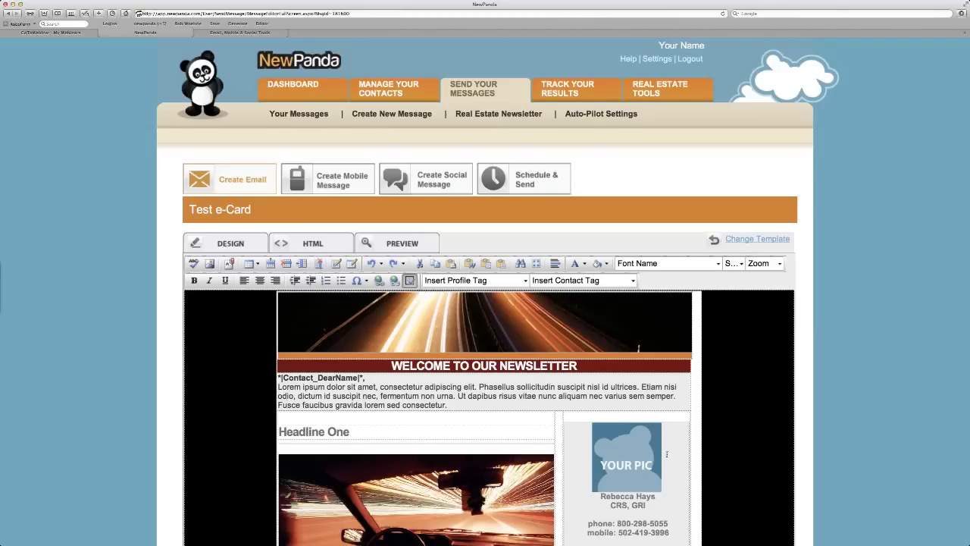
Look over the newsletter's layout from its header and headline sections down to the Who We Are block
scroll(667, 454, "down", 2)
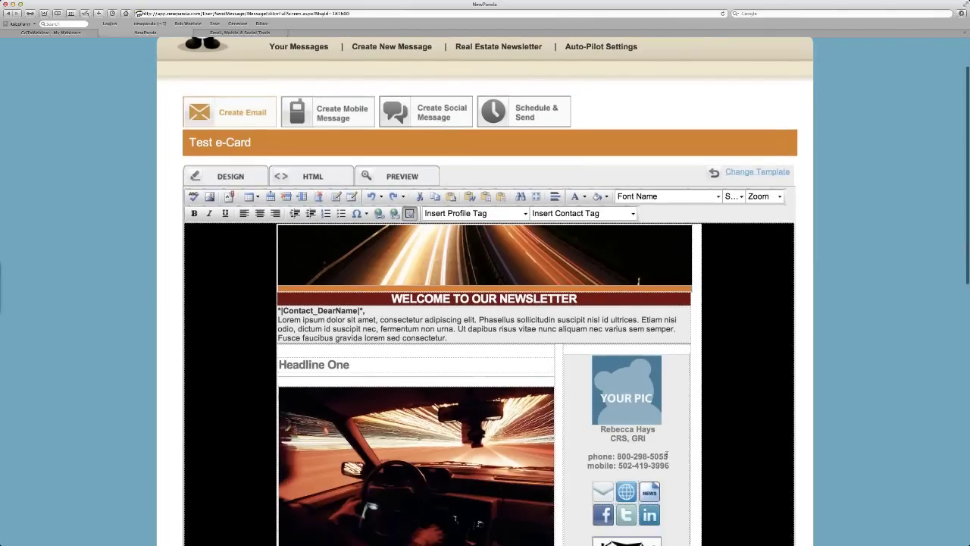
scroll(667, 454, "down", 2)
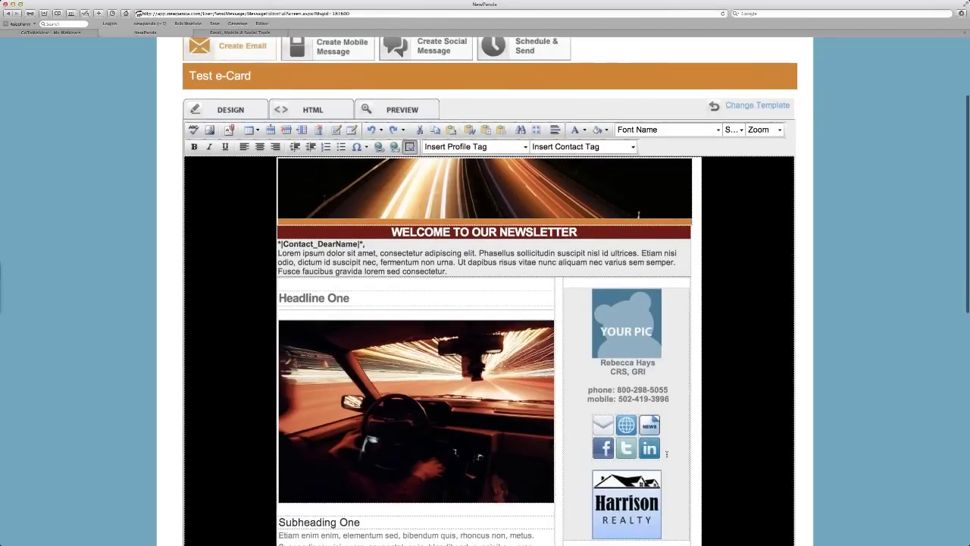
scroll(667, 454, "down", 1)
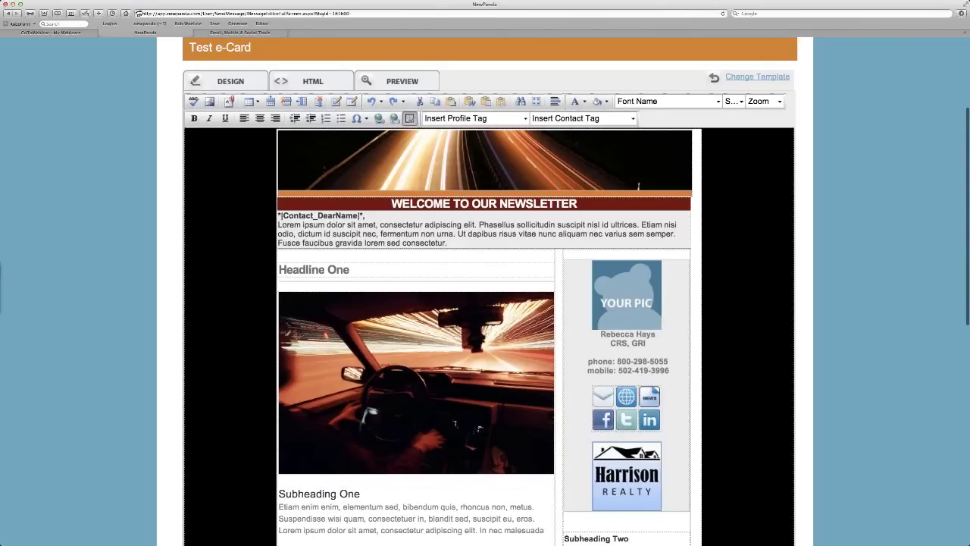
scroll(490, 291, "down", 4)
scroll(671, 455, "down", 2)
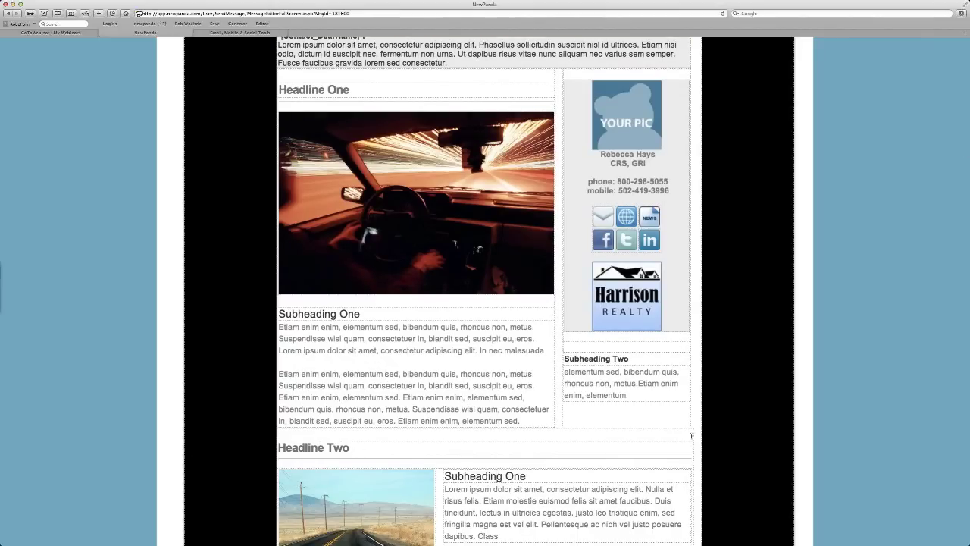
scroll(386, 372, "down", 1)
scroll(386, 372, "down", 6)
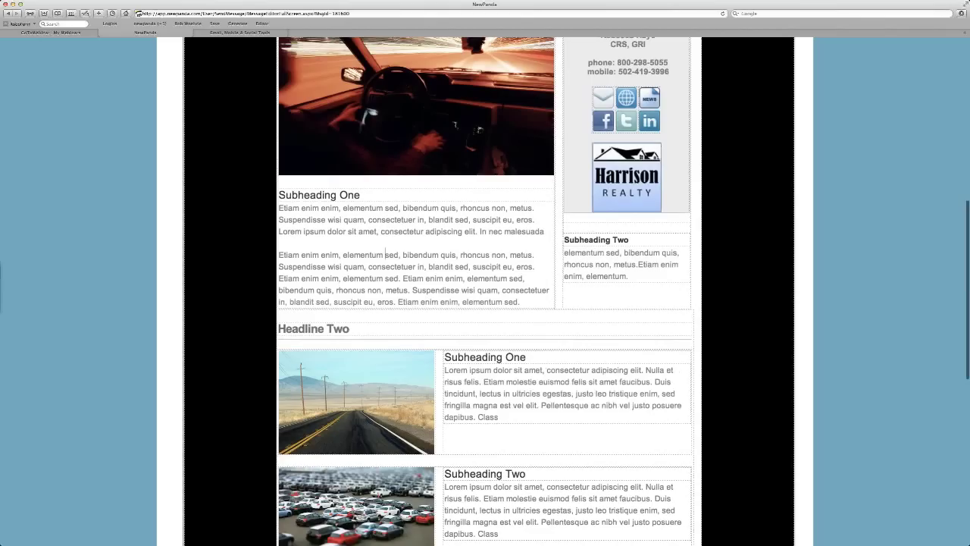
scroll(485, 291, "down", 12)
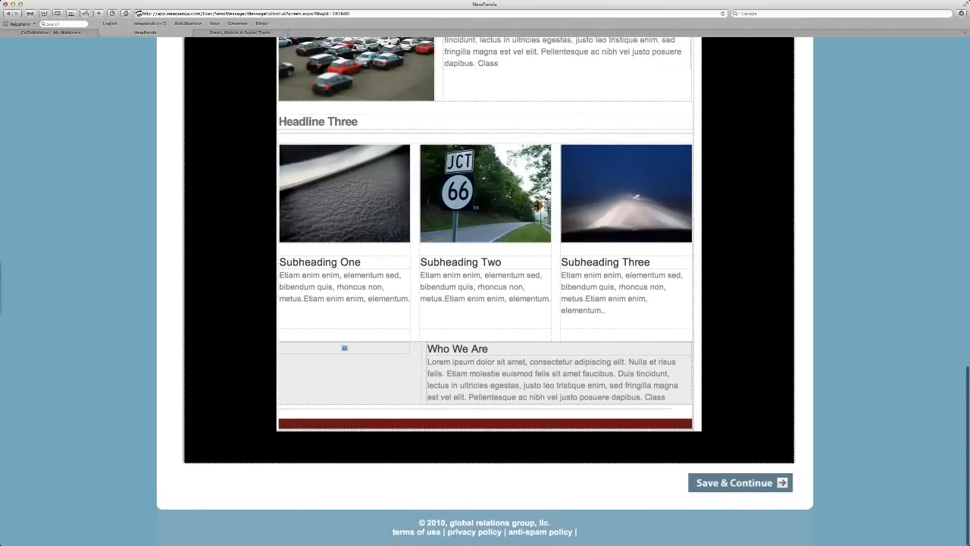
right_click(761, 224)
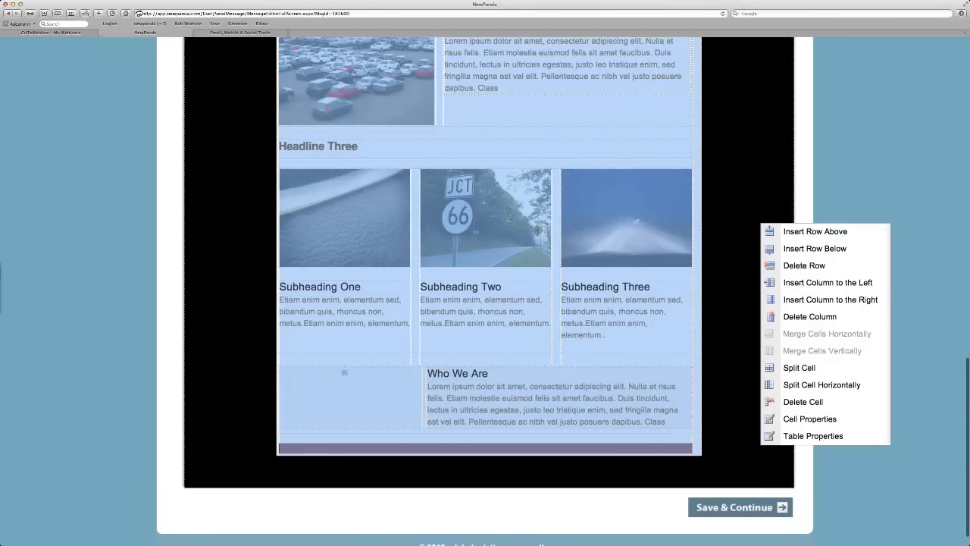
scroll(753, 191, "up", 12)
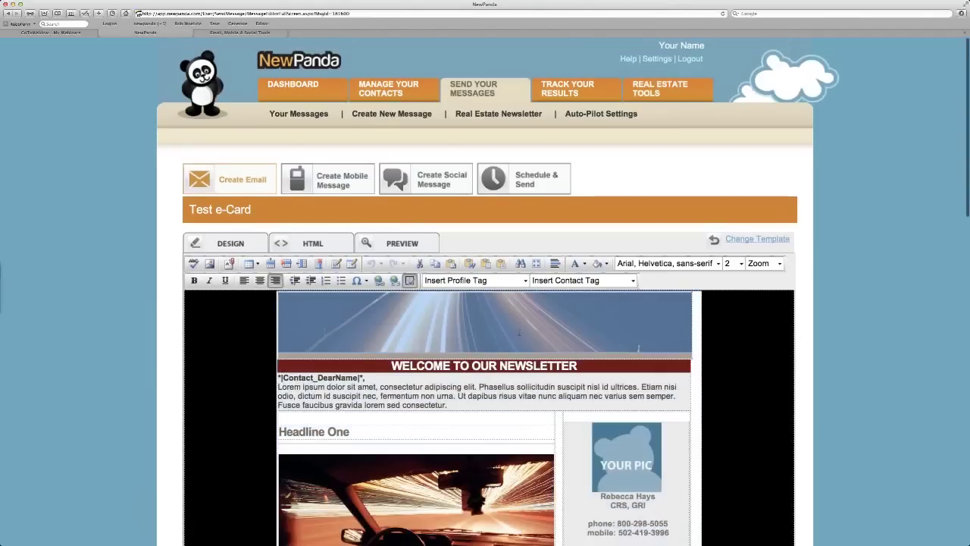
Set the background color of the "WELCOME TO OUR NEWSLETTER" banner cell to bright red
left_click(395, 380)
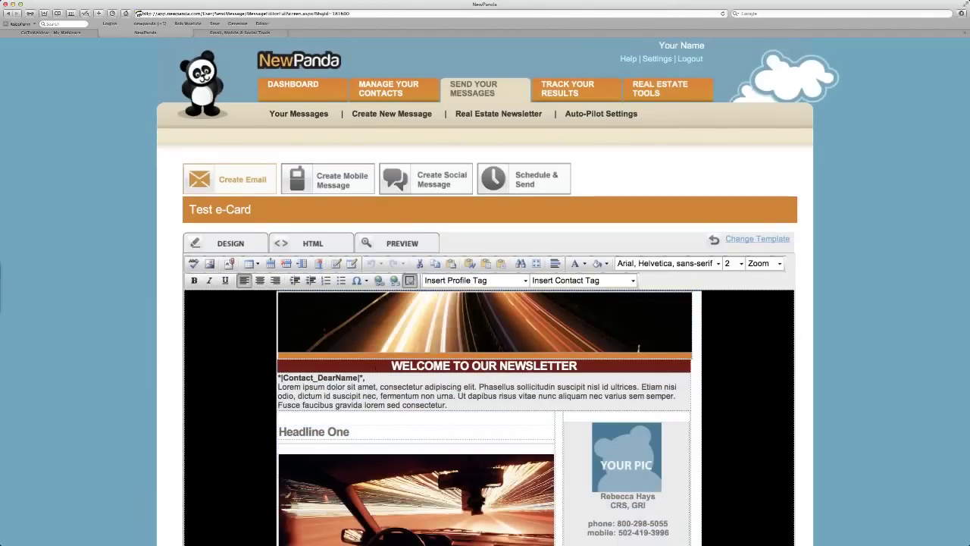
left_click(484, 365)
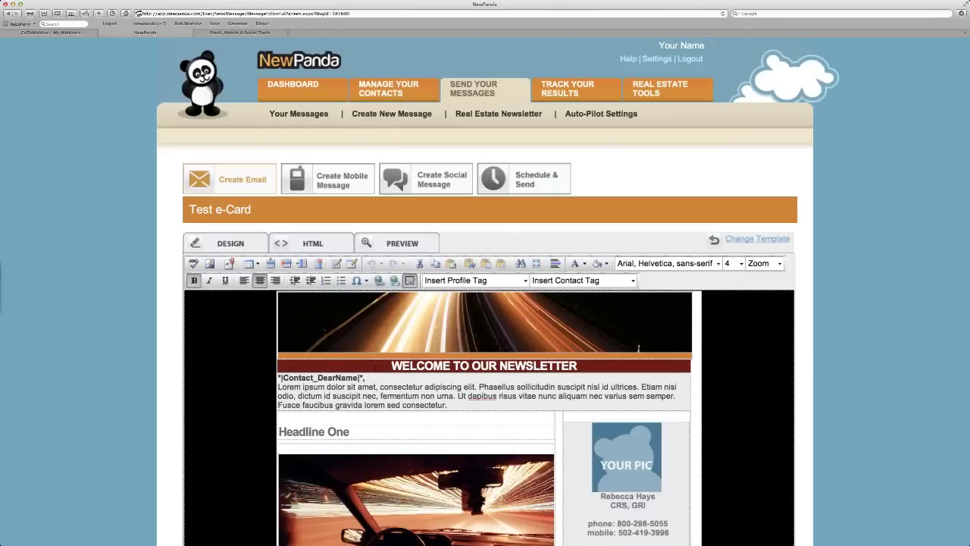
right_click(382, 322)
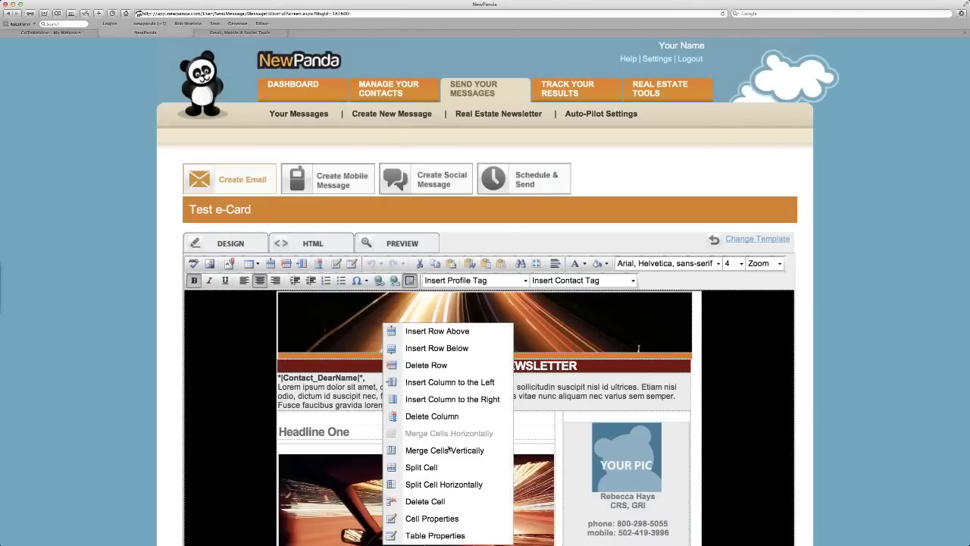
left_click(431, 517)
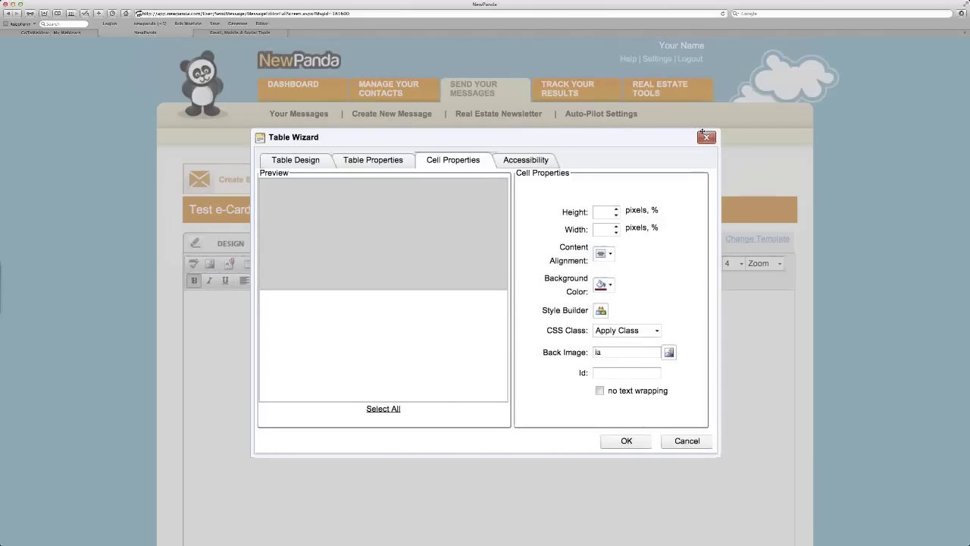
left_click_drag(571, 141, 706, 129)
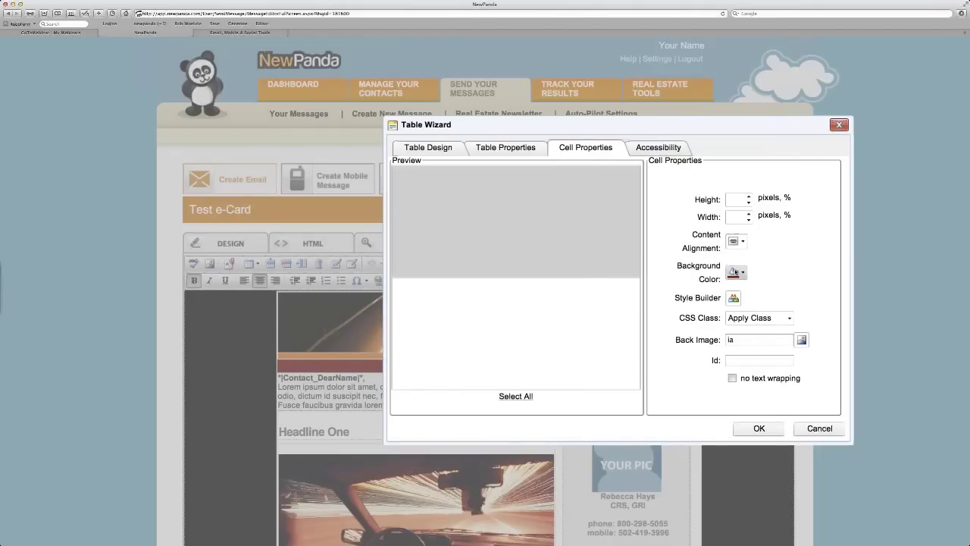
left_click(735, 272)
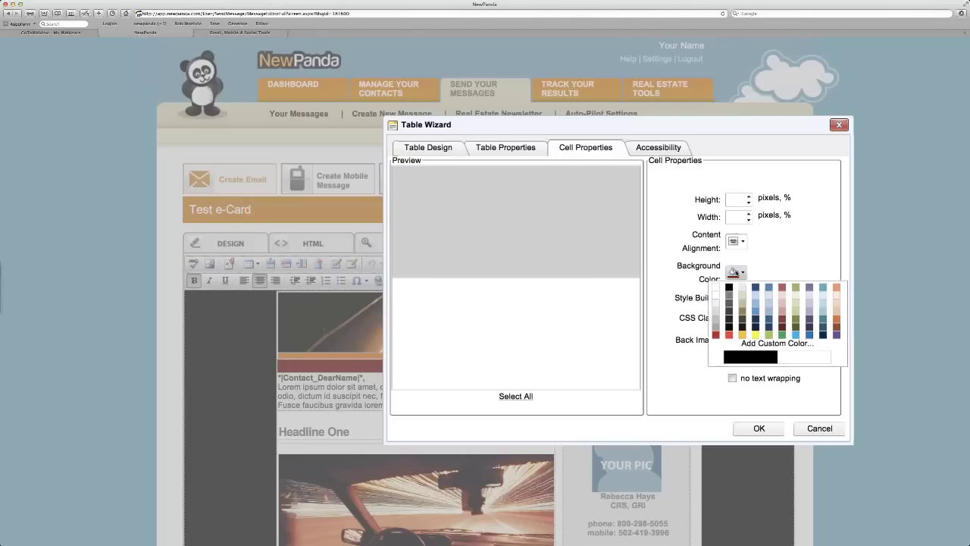
left_click(730, 336)
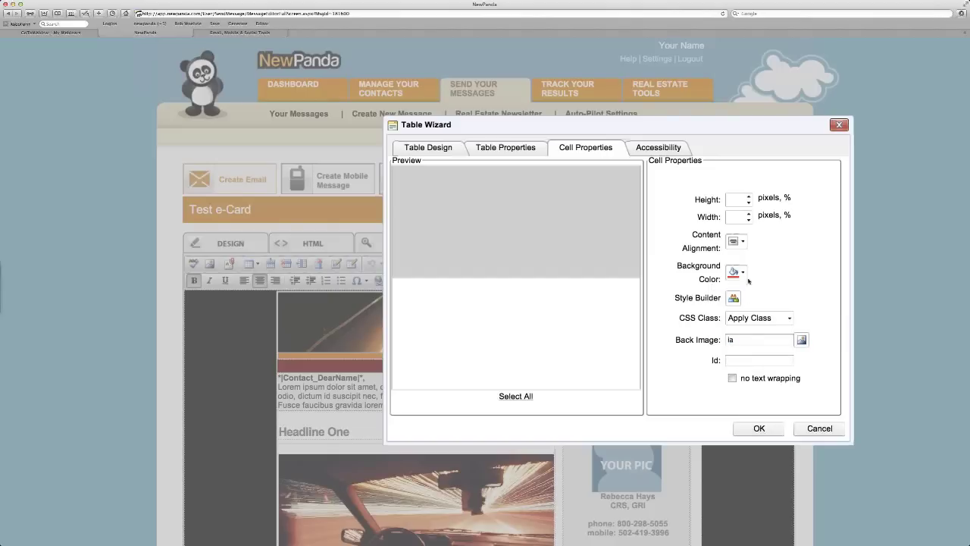
left_click(758, 430)
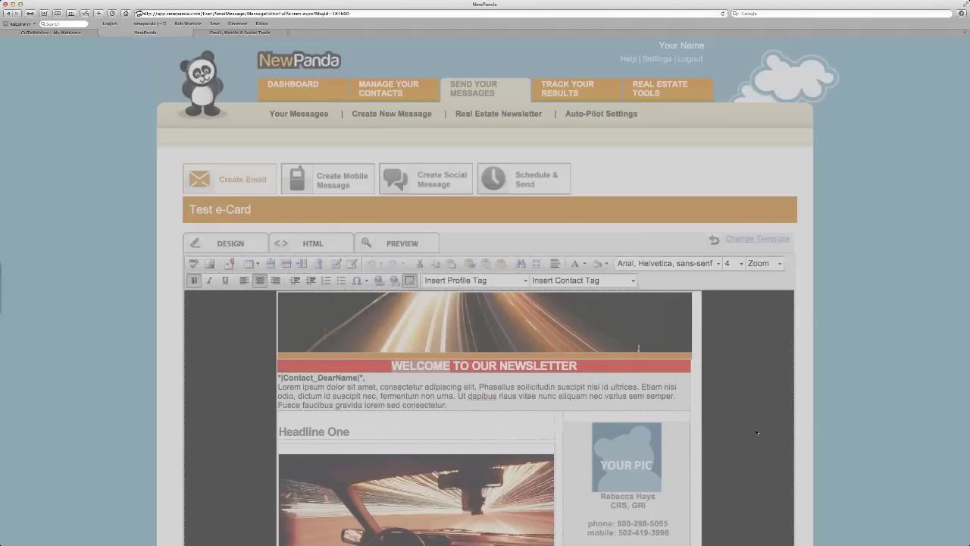
Check the editing options available for the driving photo under Headline One
left_click(376, 403)
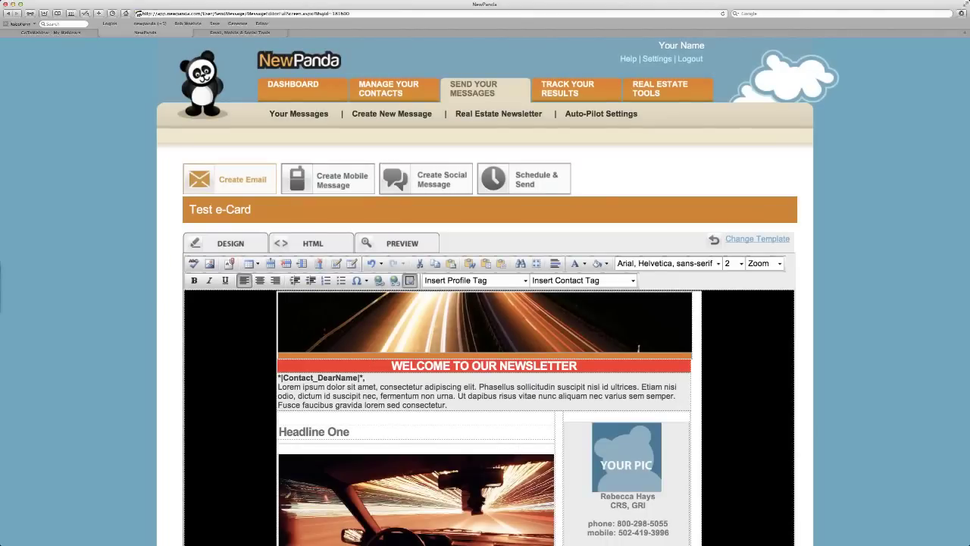
right_click(460, 486)
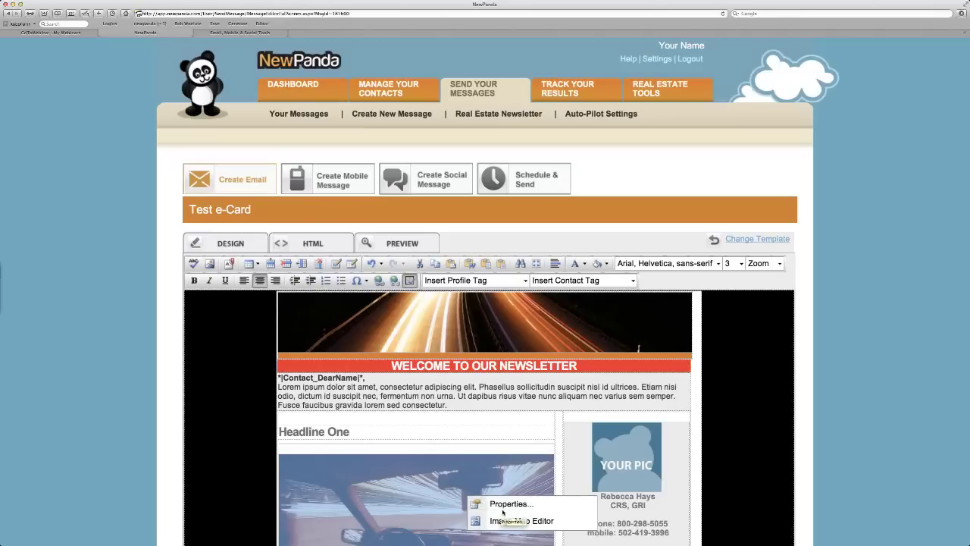
left_click(510, 395)
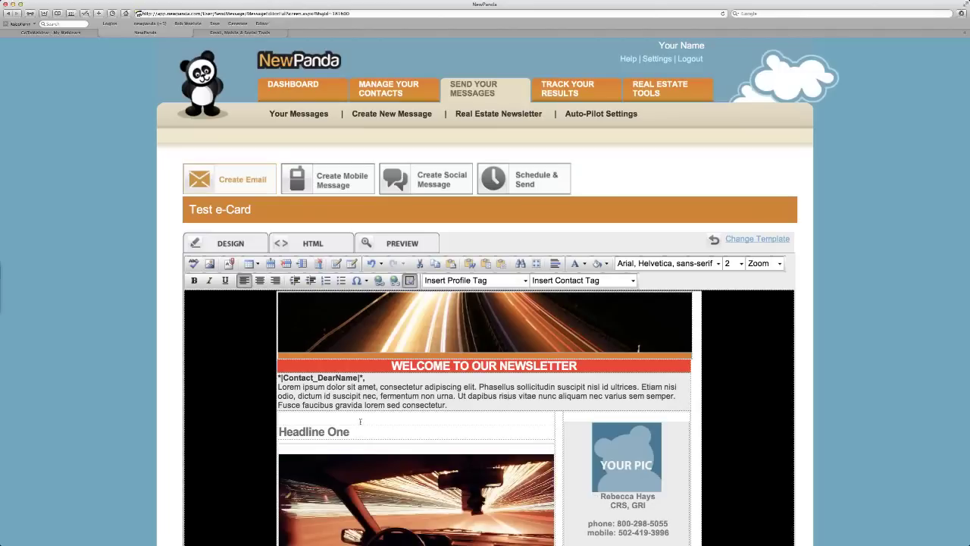
left_click_drag(380, 388, 462, 387)
type("contact me!")
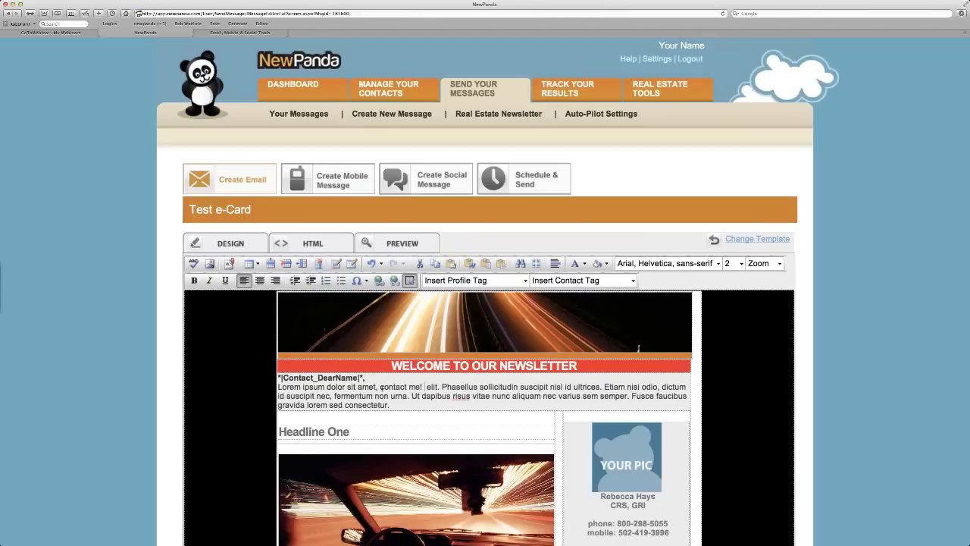
left_click_drag(380, 386, 422, 388)
left_click(379, 281)
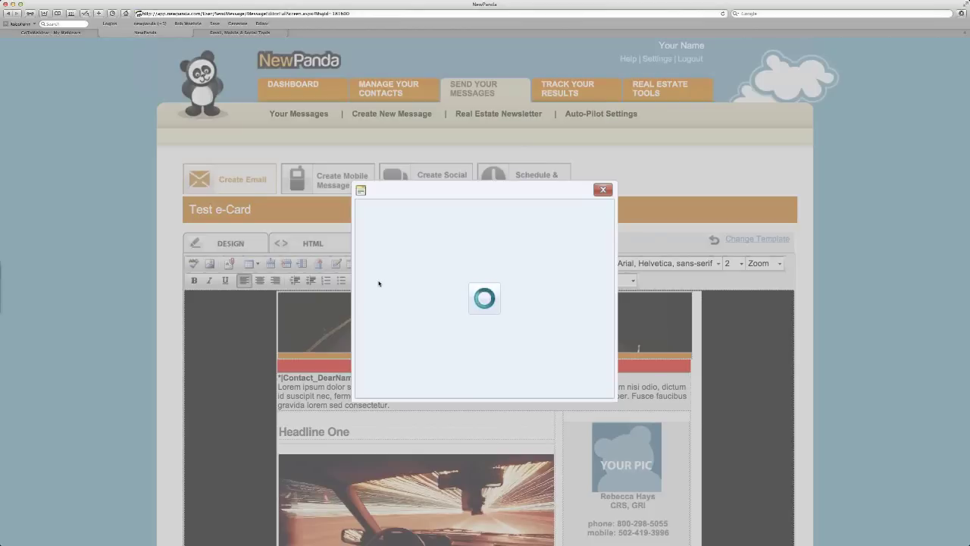
left_click(457, 244)
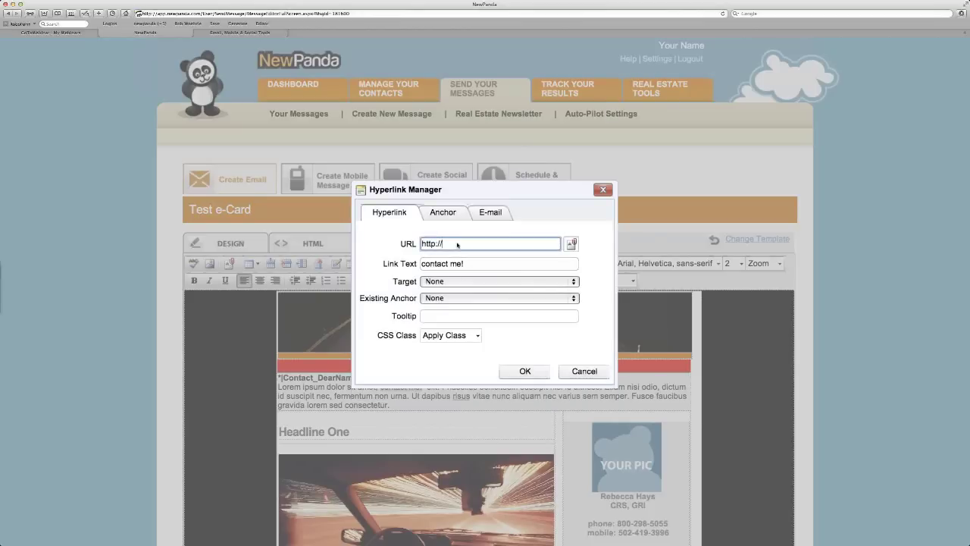
type("google.com")
left_click(523, 371)
left_click(451, 409)
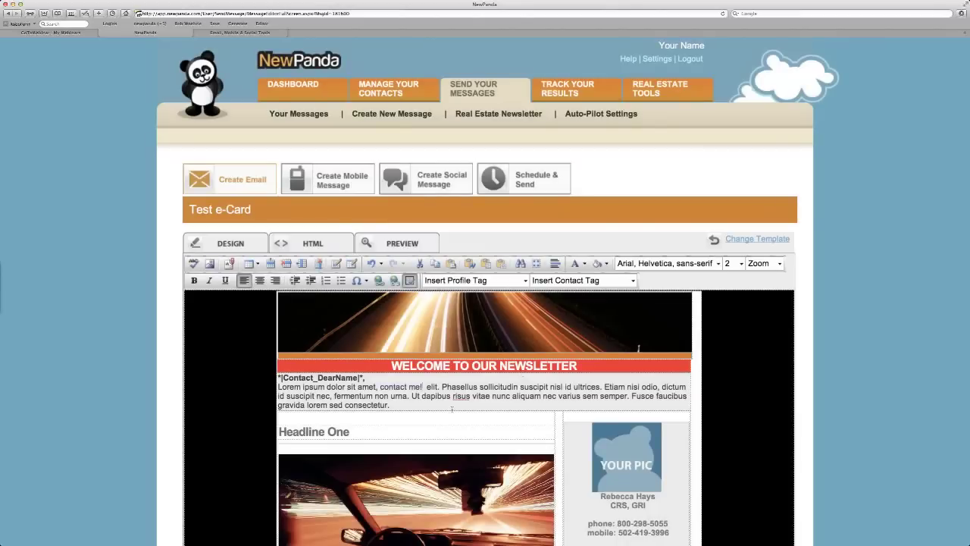
Preview the edited newsletter and look over its banner, linked intro text and Headline One section
left_click(417, 244)
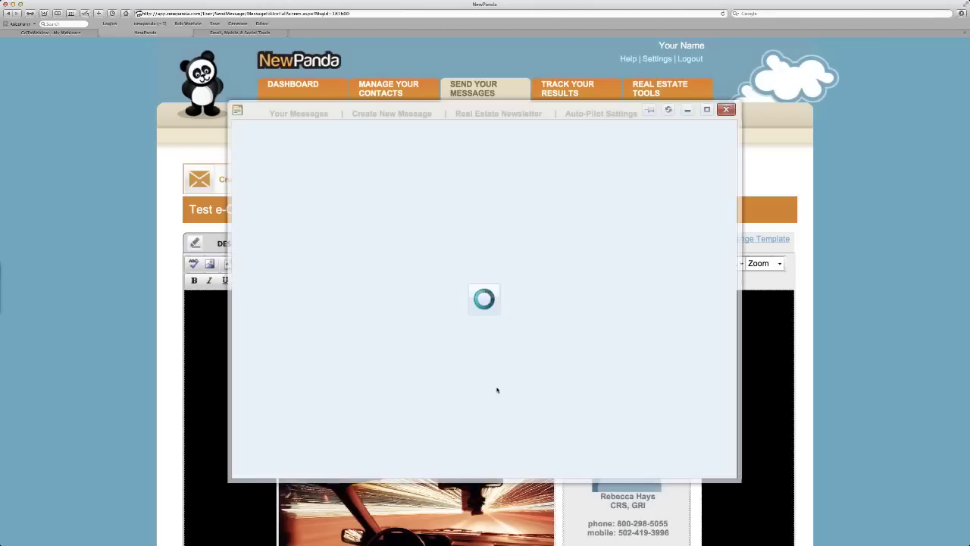
scroll(498, 390, "down", 6)
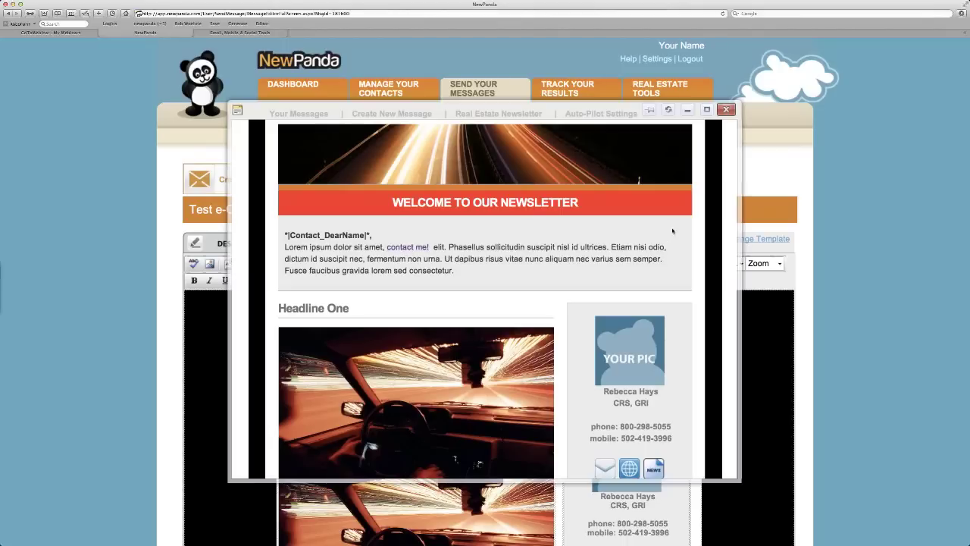
left_click(726, 109)
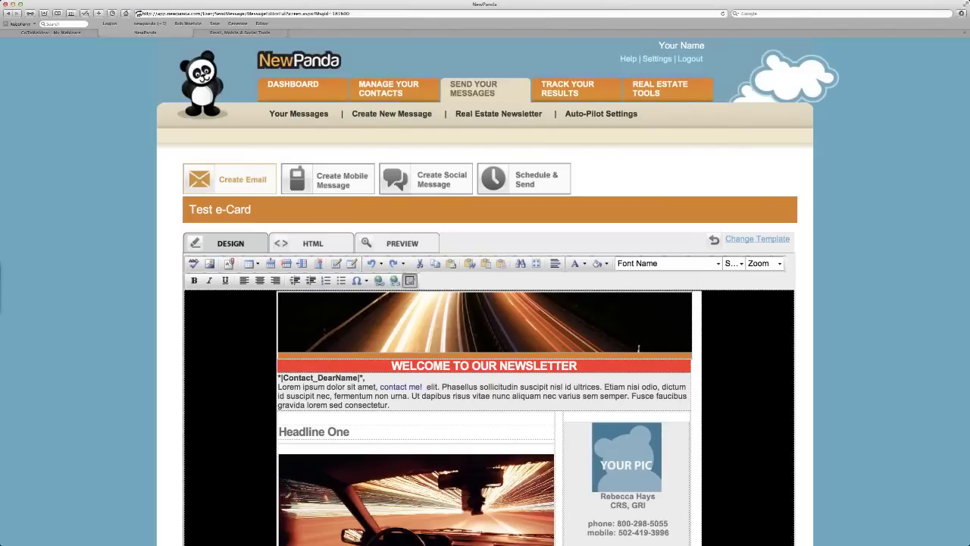
scroll(486, 303, "down", 1)
scroll(220, 411, "down", 5)
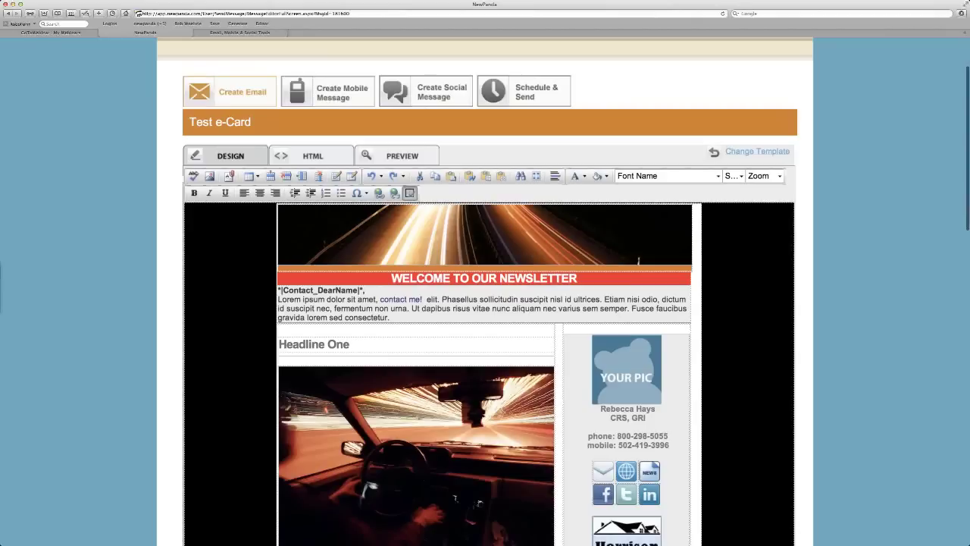
scroll(220, 412, "up", 5)
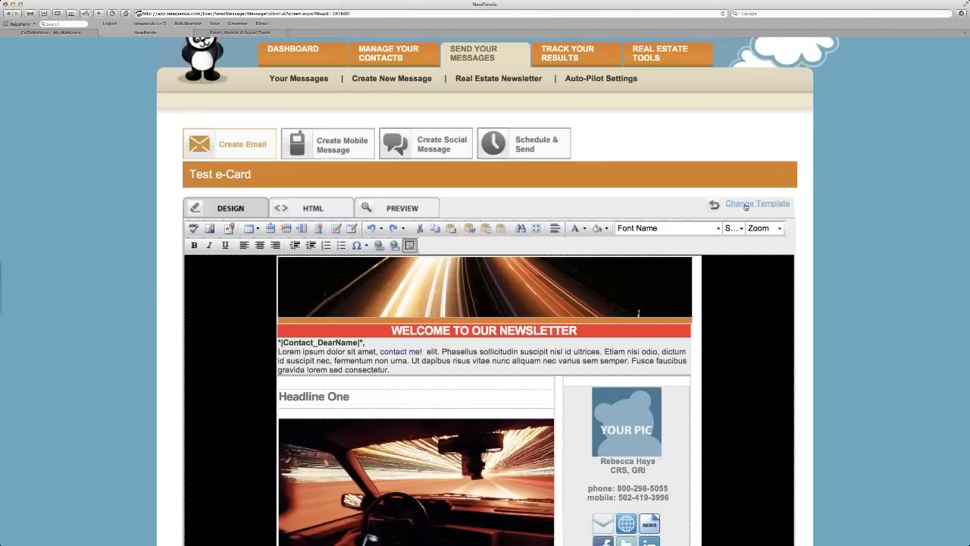
Return to template selection and browse the General Images e-Cards in the All-Purpose category
left_click(747, 204)
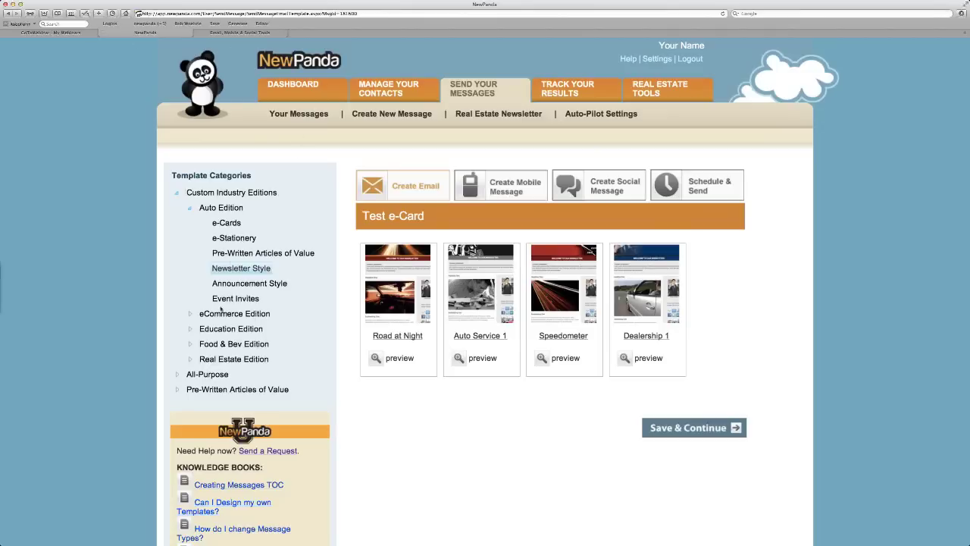
left_click(177, 376)
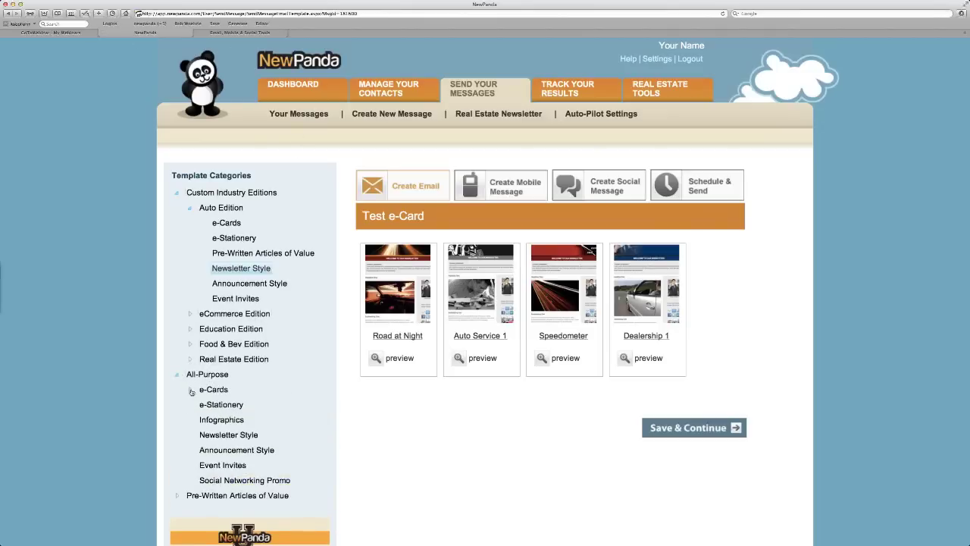
left_click(191, 390)
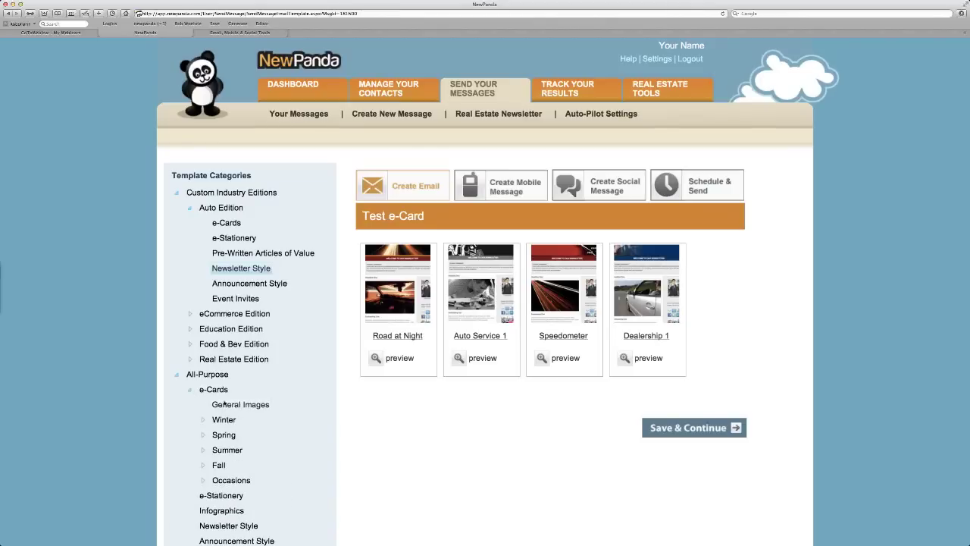
left_click(225, 404)
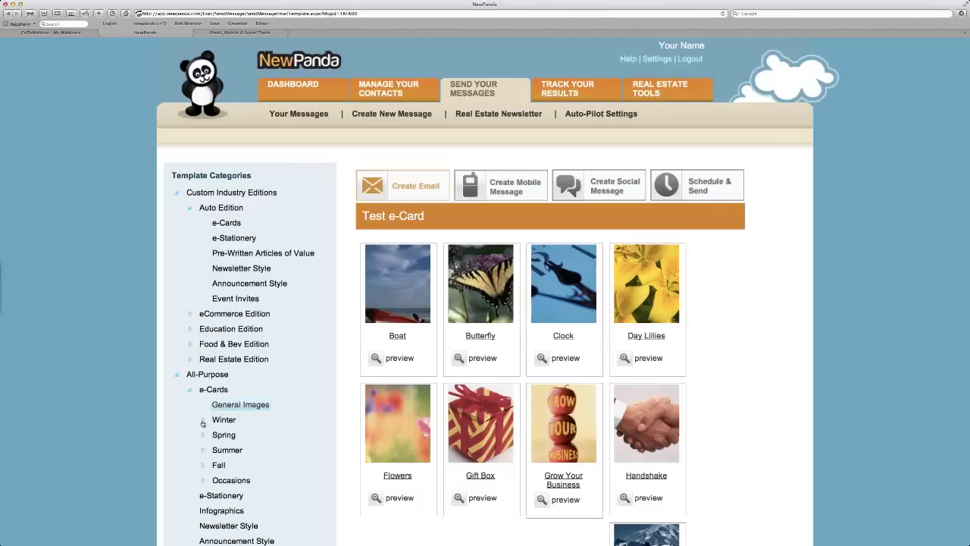
Apply the Spring is Here e-Card template from the General group of All-Purpose Spring e-Cards and look over its layout
left_click(202, 435)
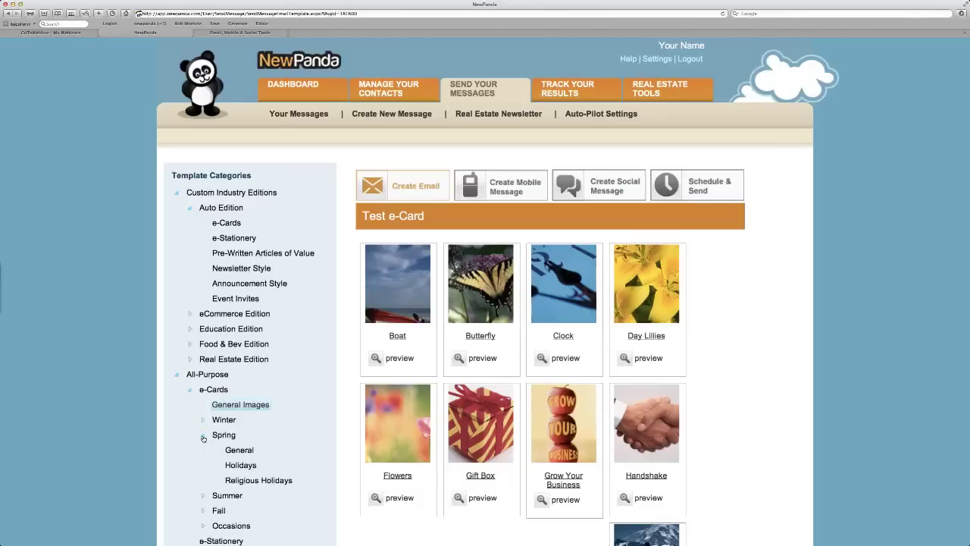
left_click(239, 450)
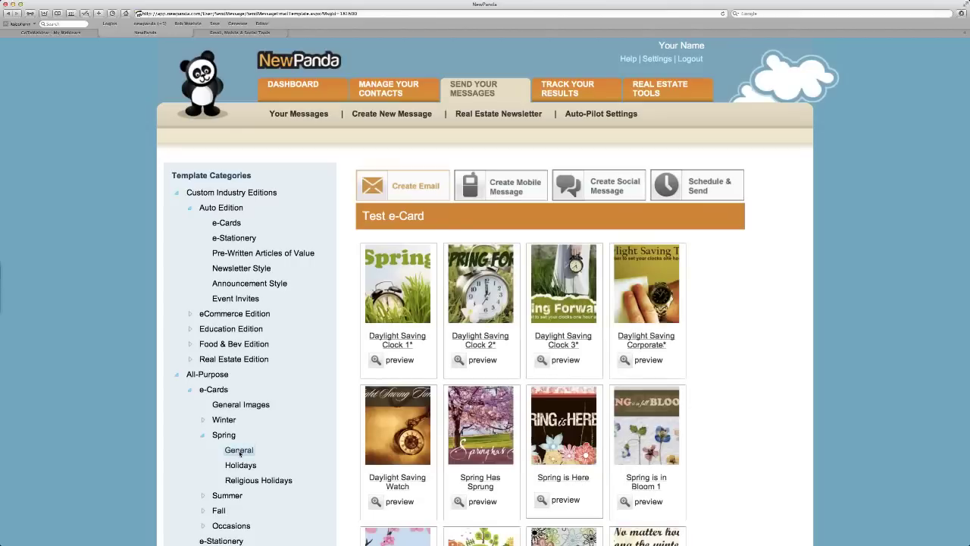
scroll(354, 447, "down", 1)
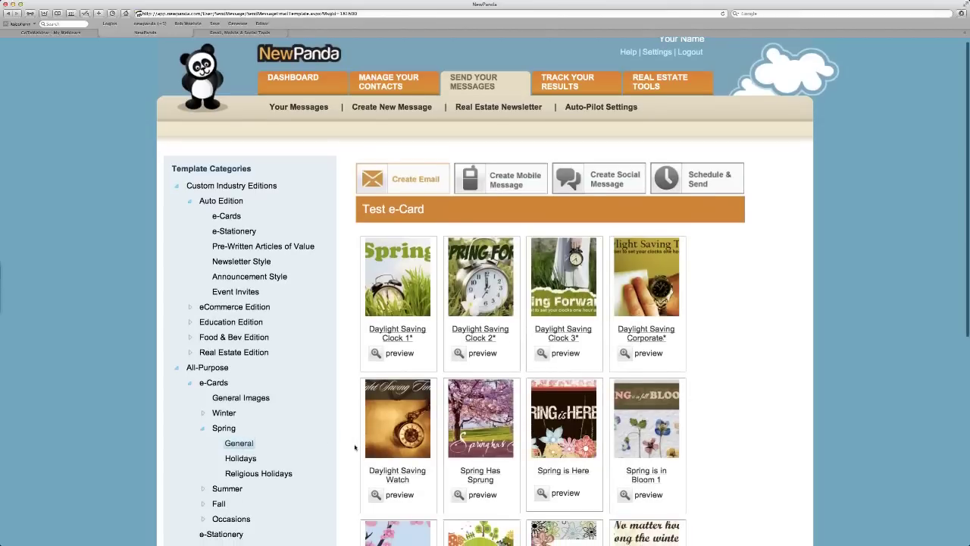
scroll(355, 447, "down", 3)
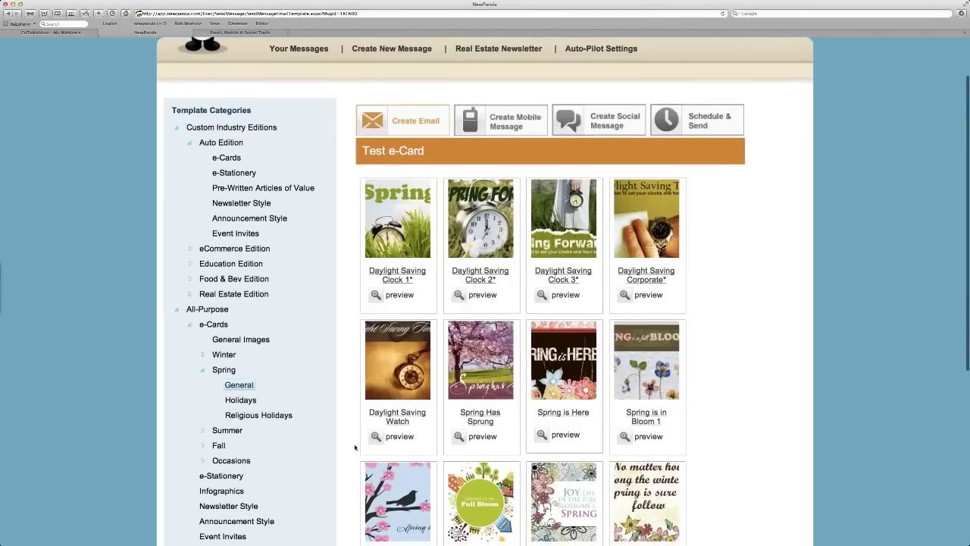
scroll(588, 300, "down", 3)
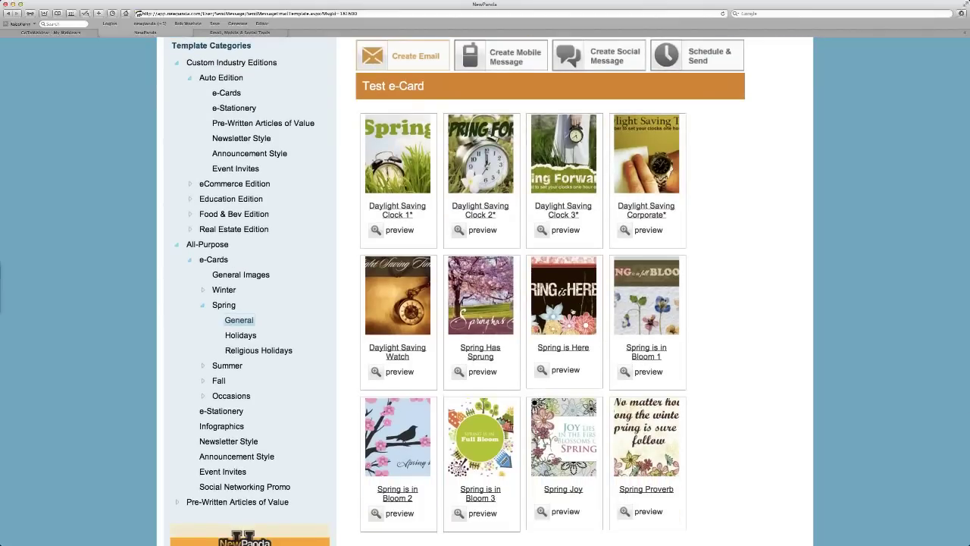
left_click(573, 311)
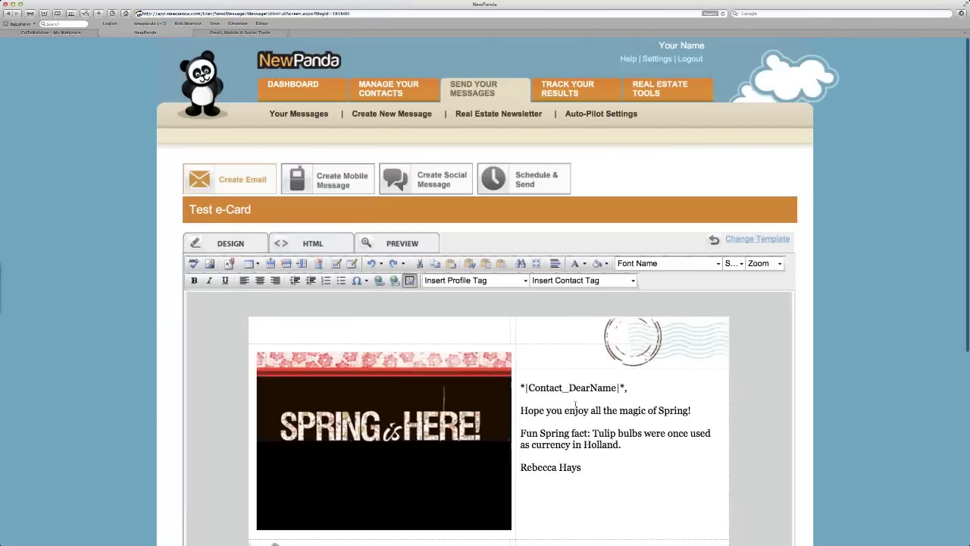
scroll(575, 404, "down", 3)
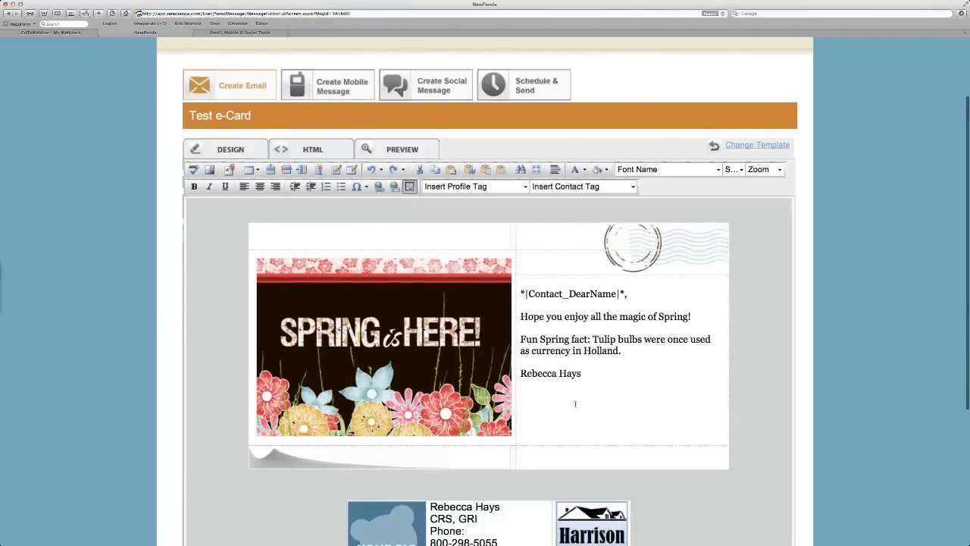
Browse the All-Purpose Announcement Style templates, and switch the message to the Bubble Invite template from Event Invites
left_click(757, 135)
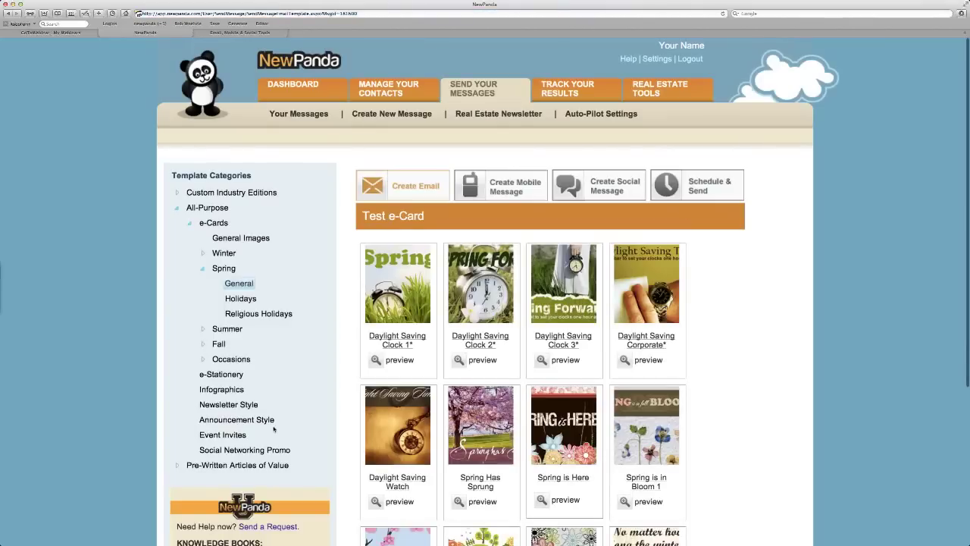
left_click(250, 421)
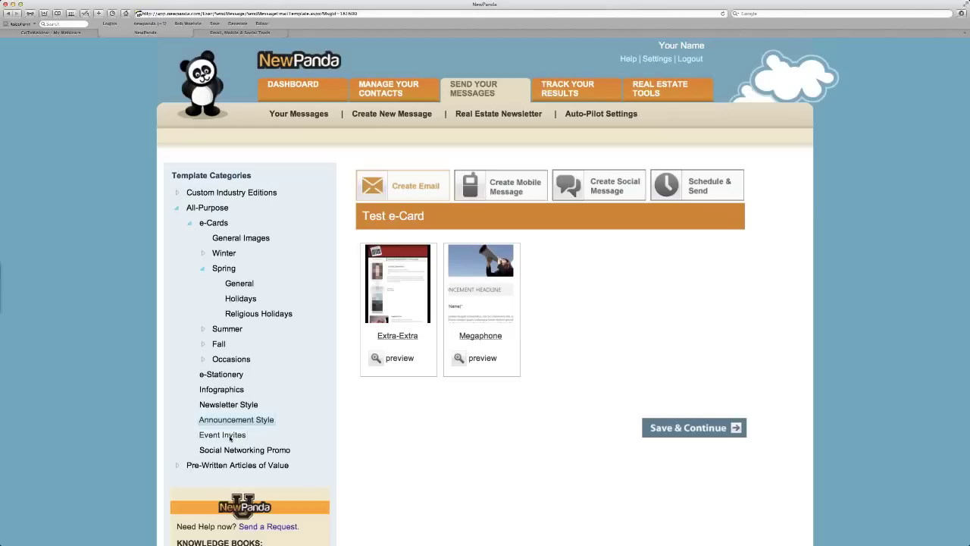
left_click(230, 436)
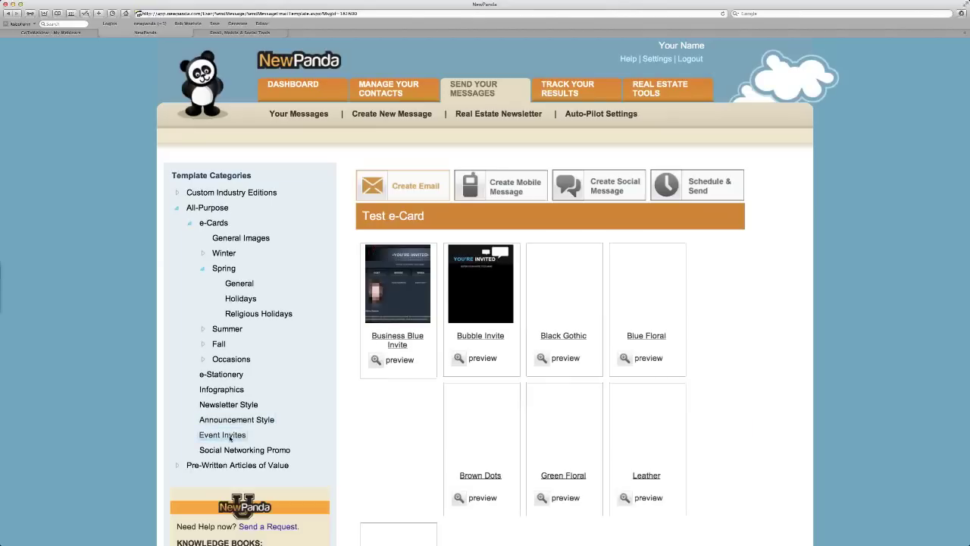
left_click(480, 292)
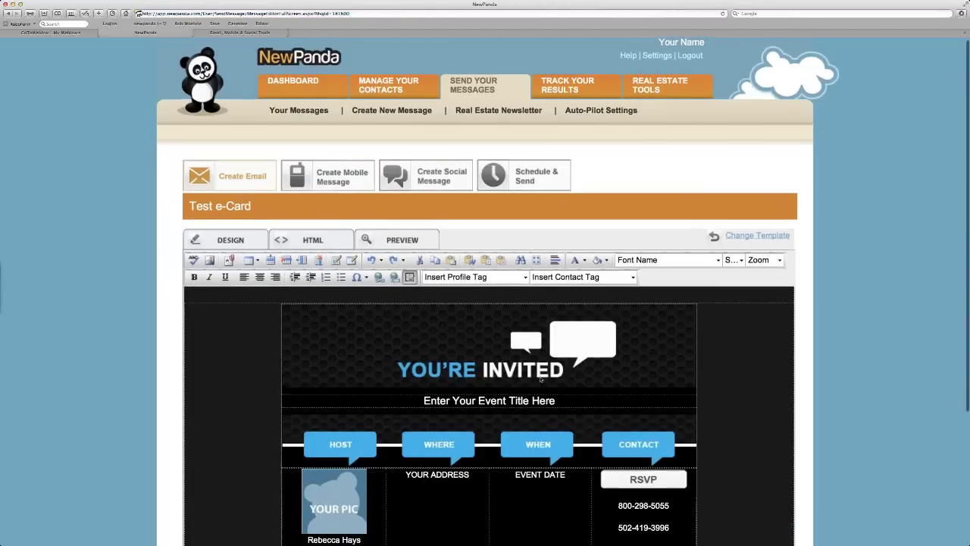
scroll(541, 379, "down", 5)
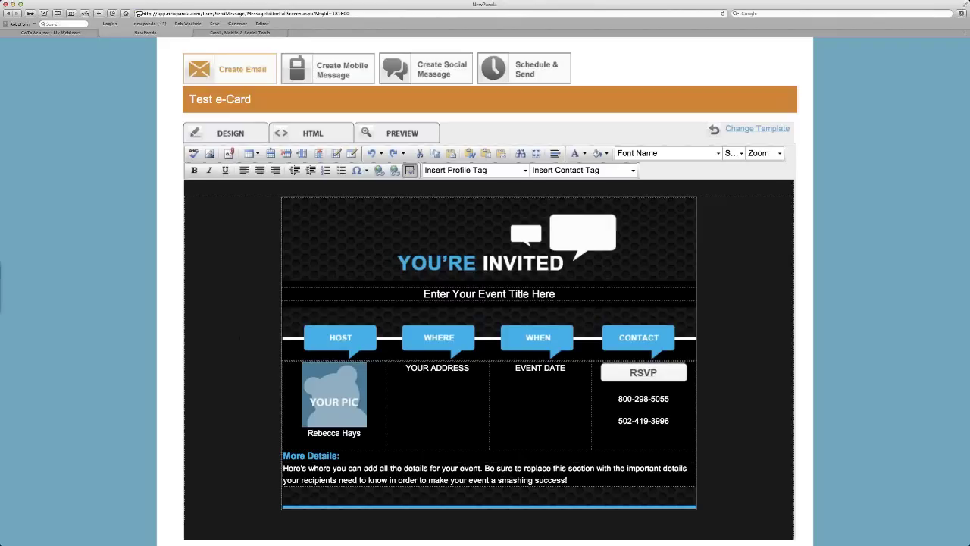
Switch the message to the Facebook Template from All-Purpose Social Networking Promo and select its placeholder message text
left_click(745, 130)
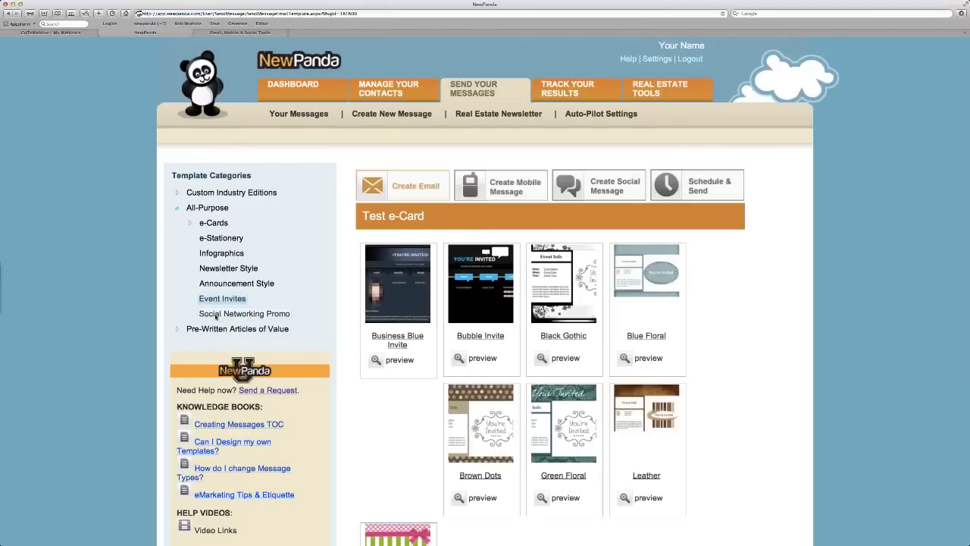
left_click(216, 314)
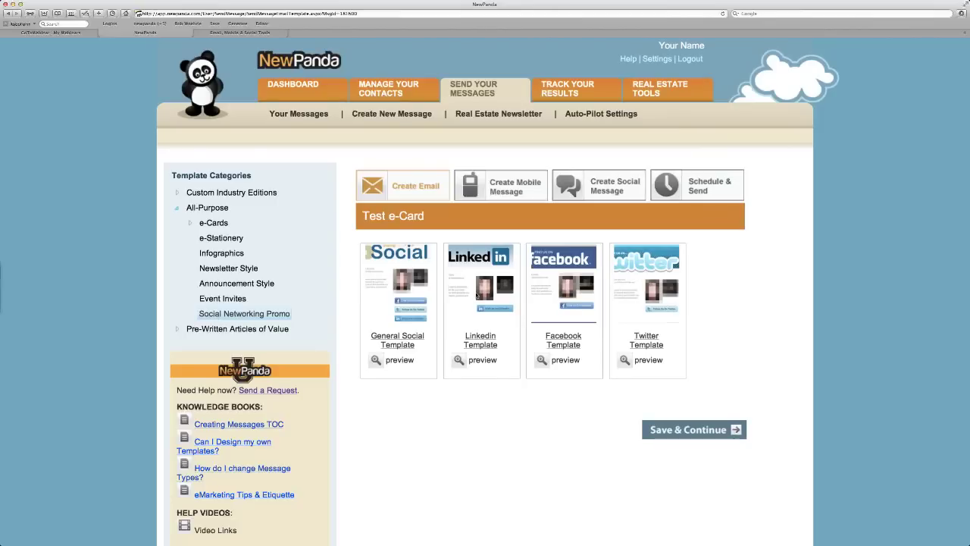
left_click(565, 270)
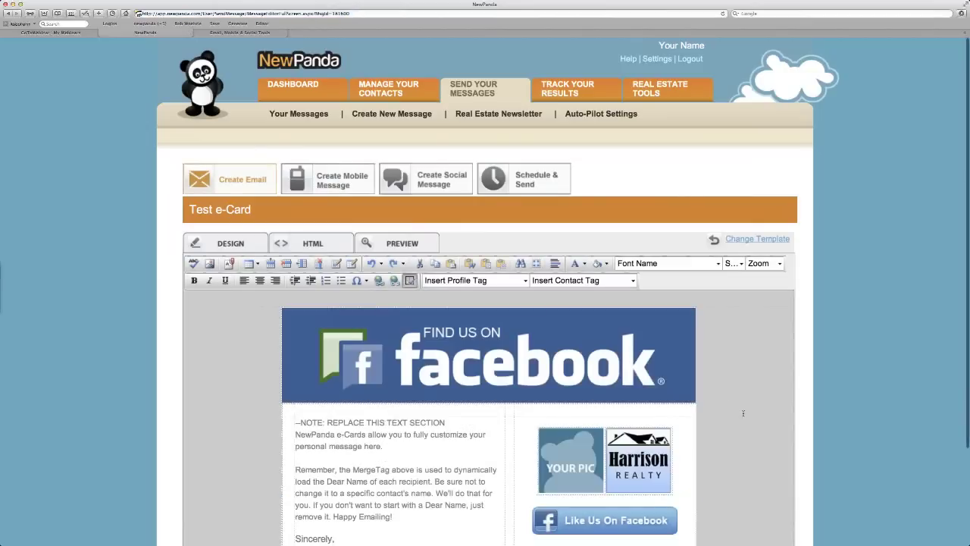
scroll(743, 413, "down", 3)
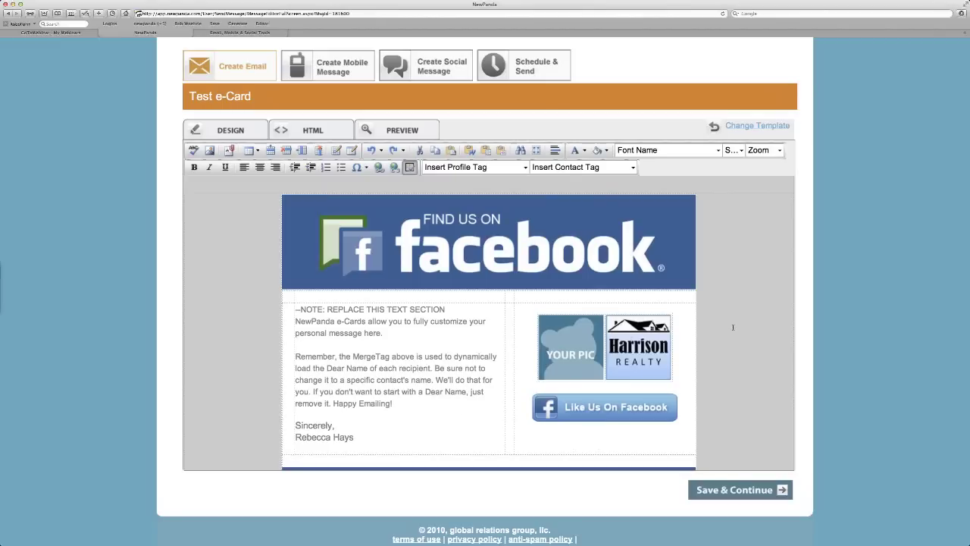
scroll(735, 334, "down", 1)
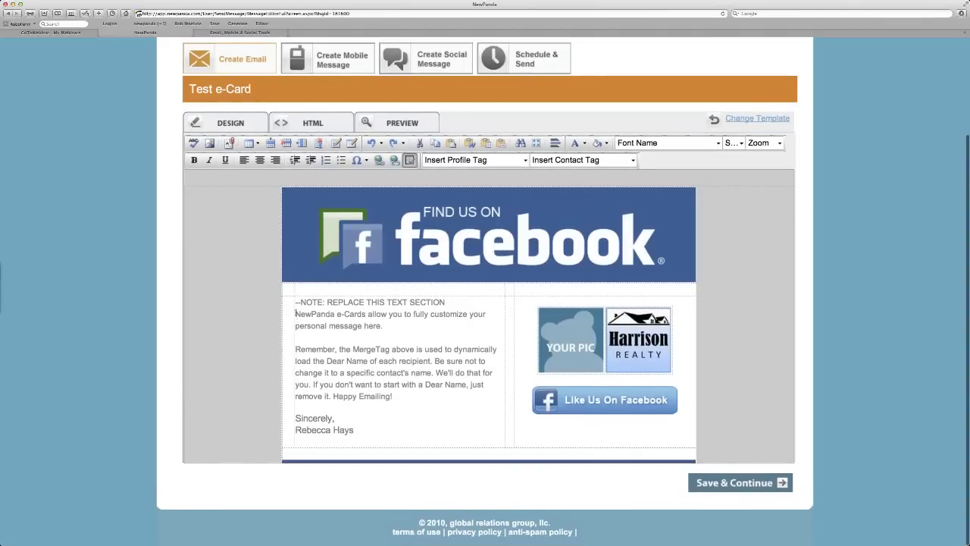
left_click_drag(295, 301, 406, 391)
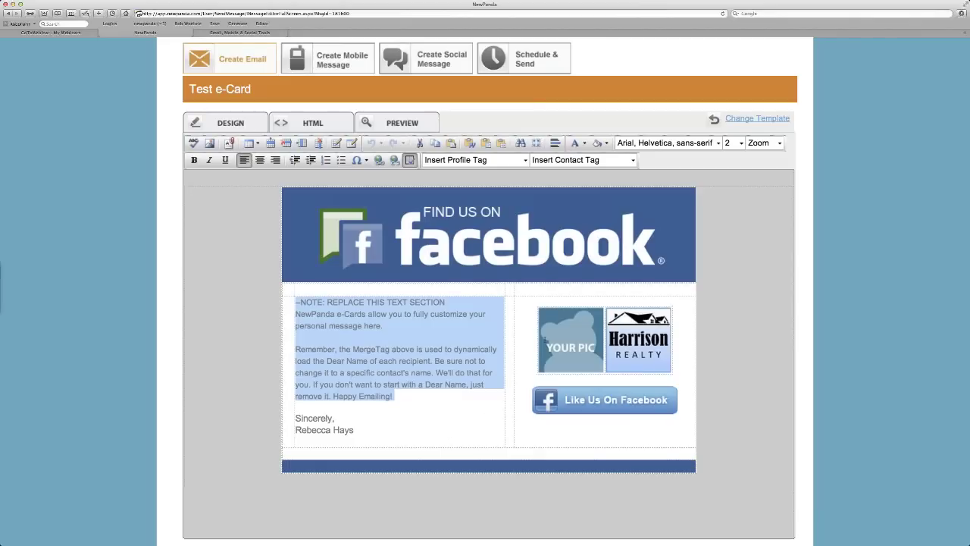
Leave the Test e-Card and create a new message named "e-Listing"
left_click(744, 120)
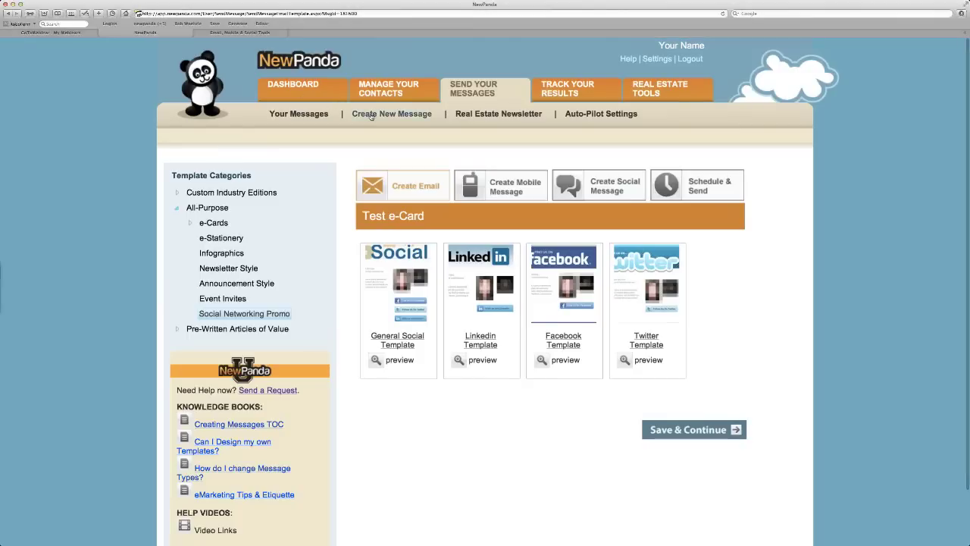
left_click(371, 115)
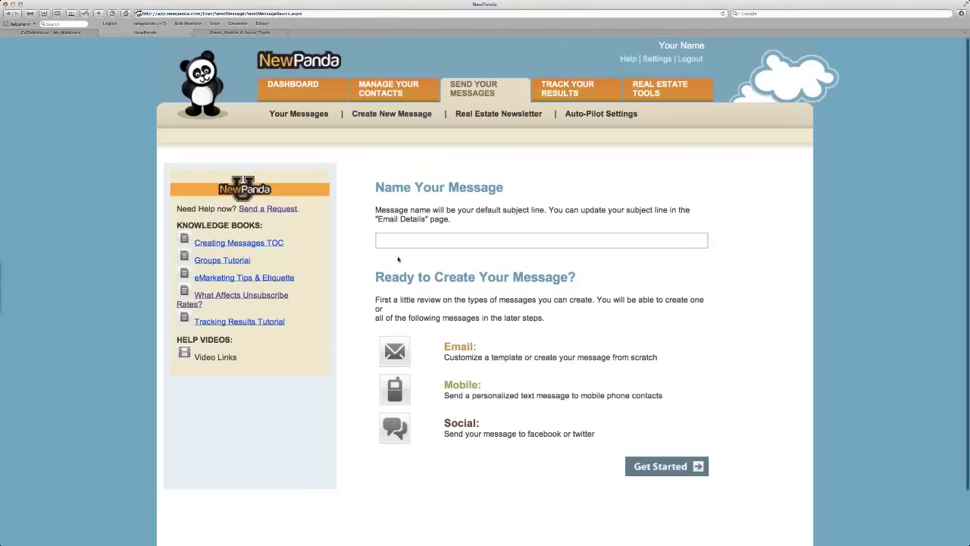
left_click(396, 242)
type("e-Lis")
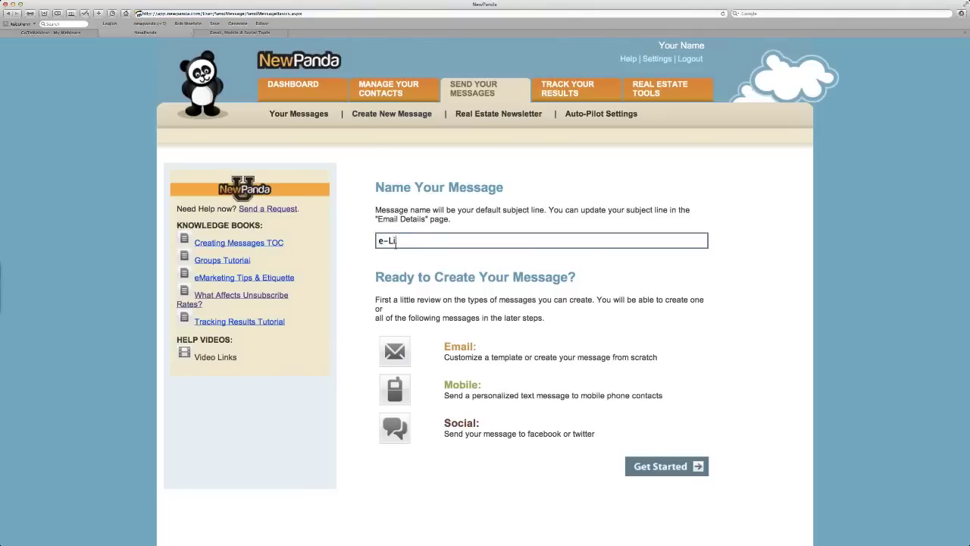
type("ting")
left_click(675, 472)
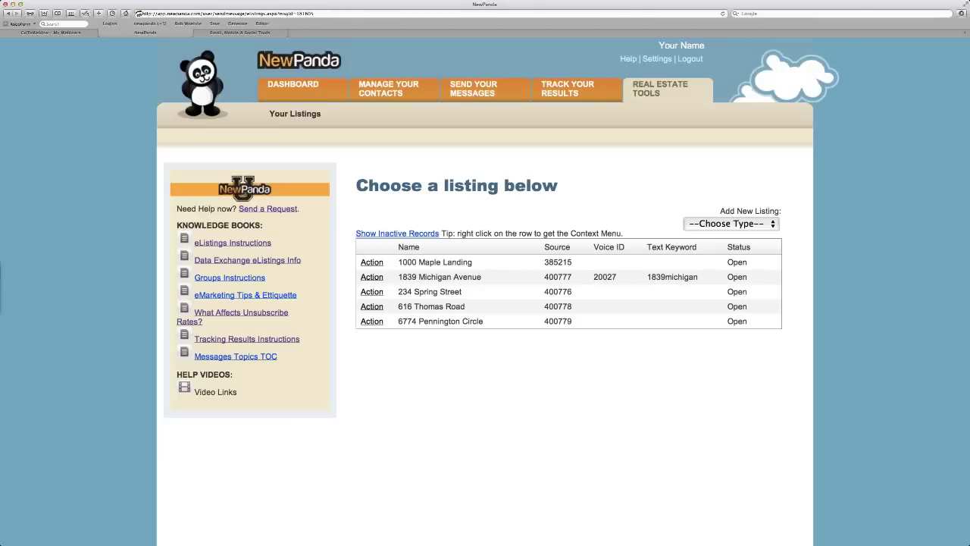
Start a new listing of type Real Estate and look over its blank entry form
left_click(716, 223)
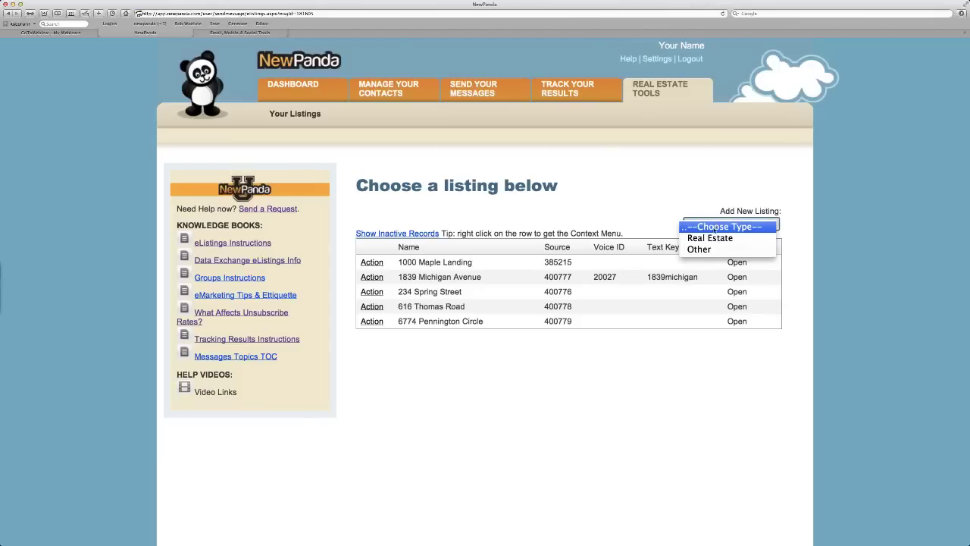
left_click(708, 239)
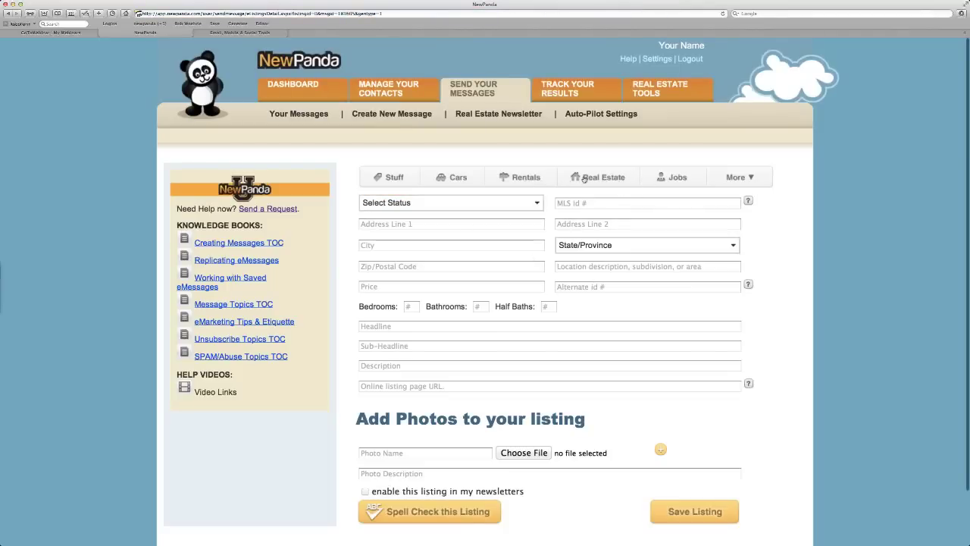
scroll(467, 221, "down", 1)
scroll(468, 220, "down", 5)
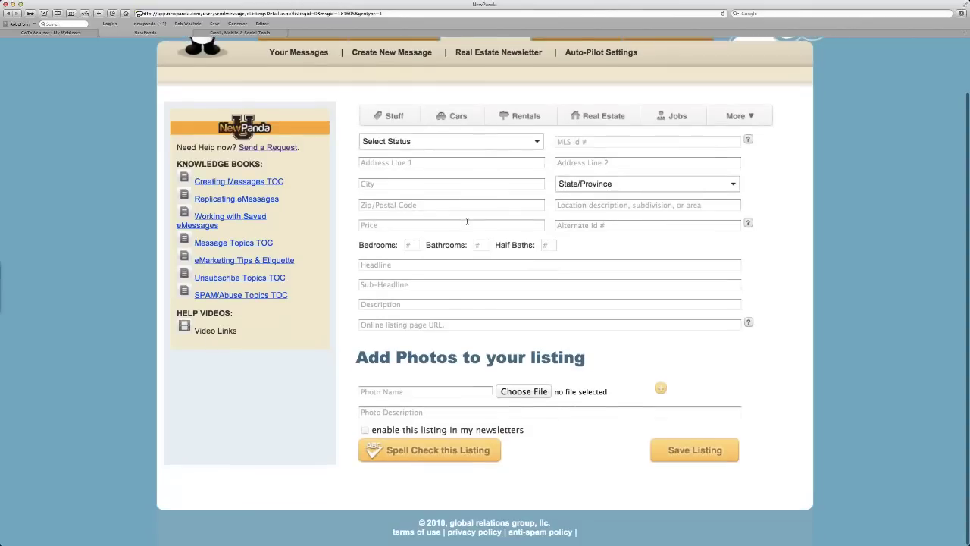
Examine the listing's status options and its Headline, Sub-Headline, Description and online listing page URL fields
left_click(448, 144)
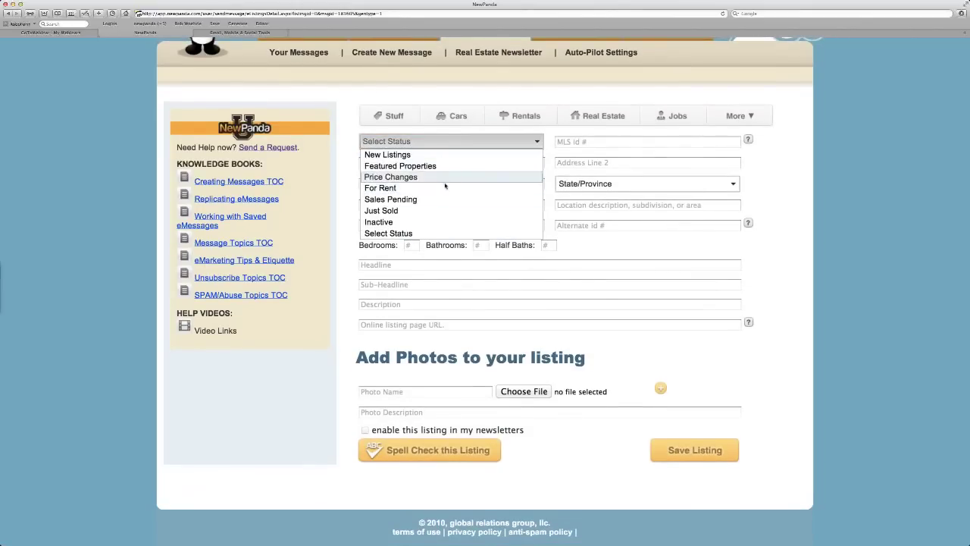
scroll(451, 197, "down", 1)
left_click(351, 203)
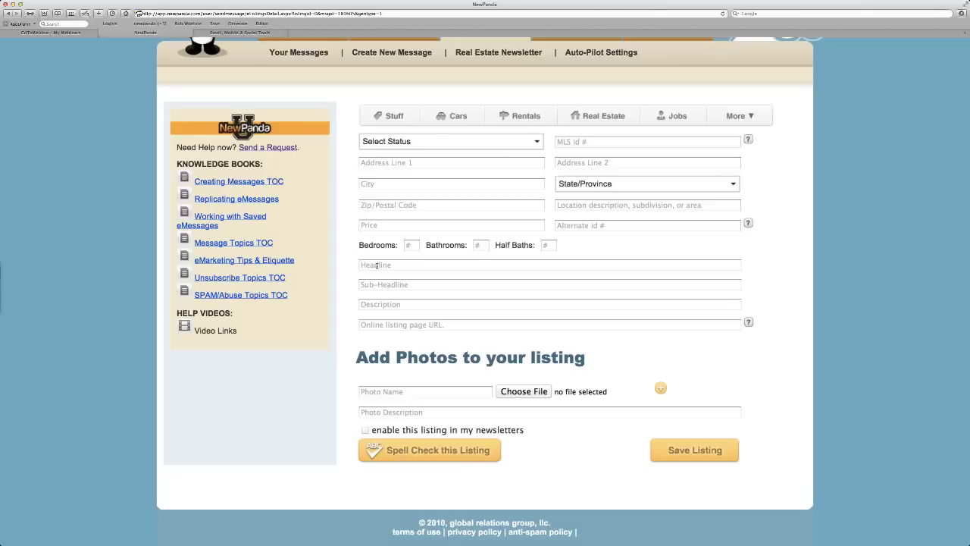
left_click(377, 266)
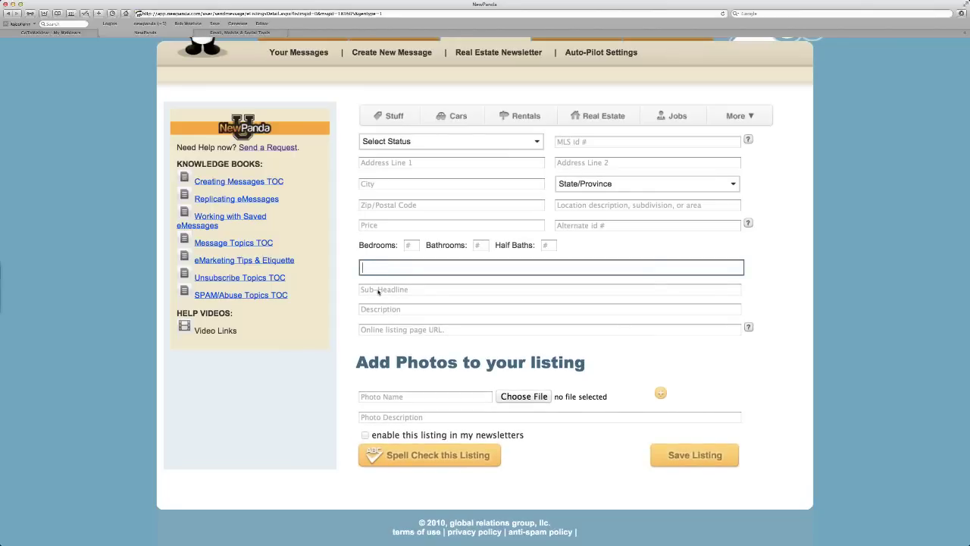
left_click(378, 290)
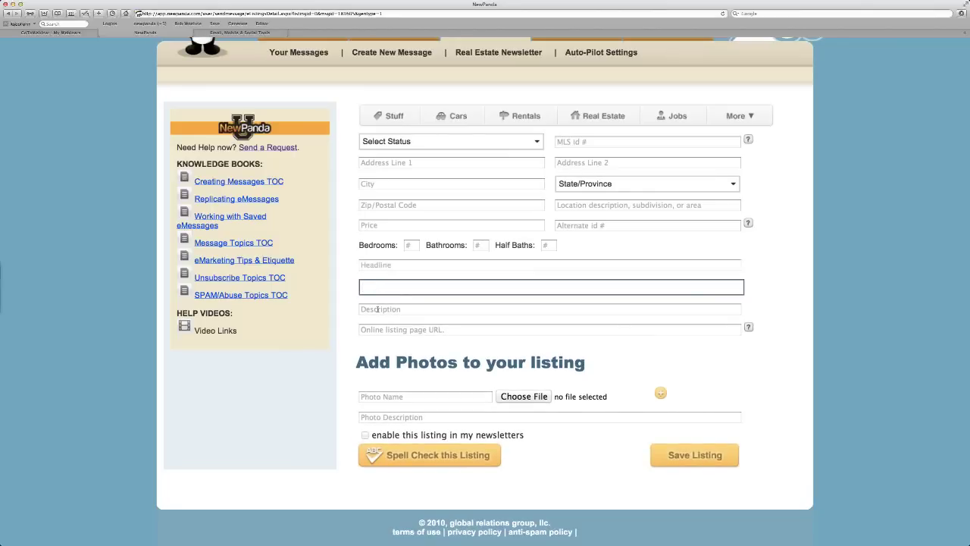
left_click(378, 309)
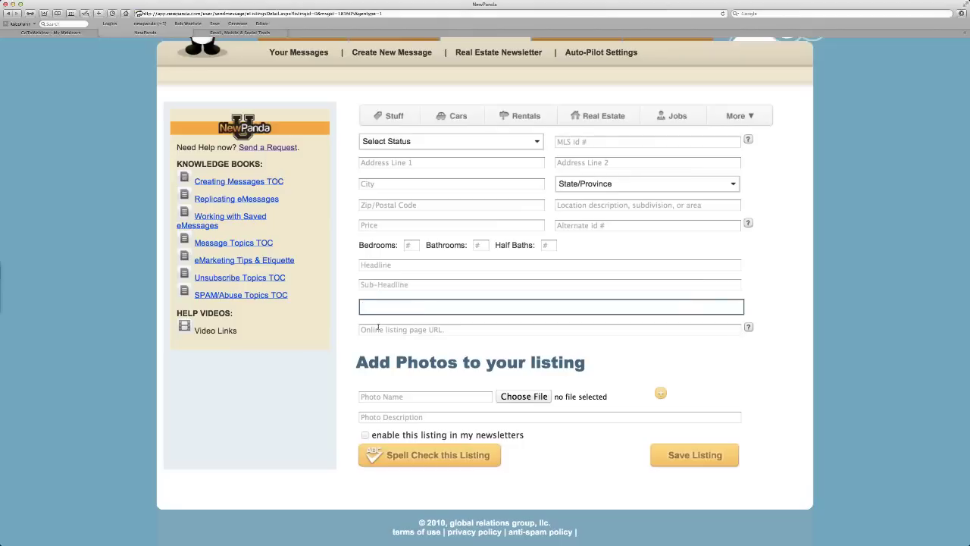
left_click(379, 327)
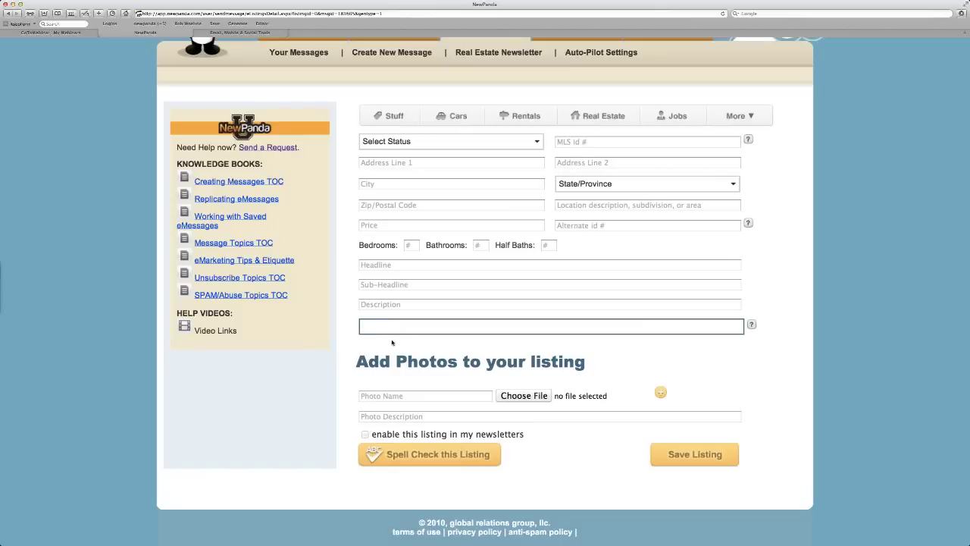
Examine the online listing page URL field and the photo section of the real estate listing form
left_click(418, 344)
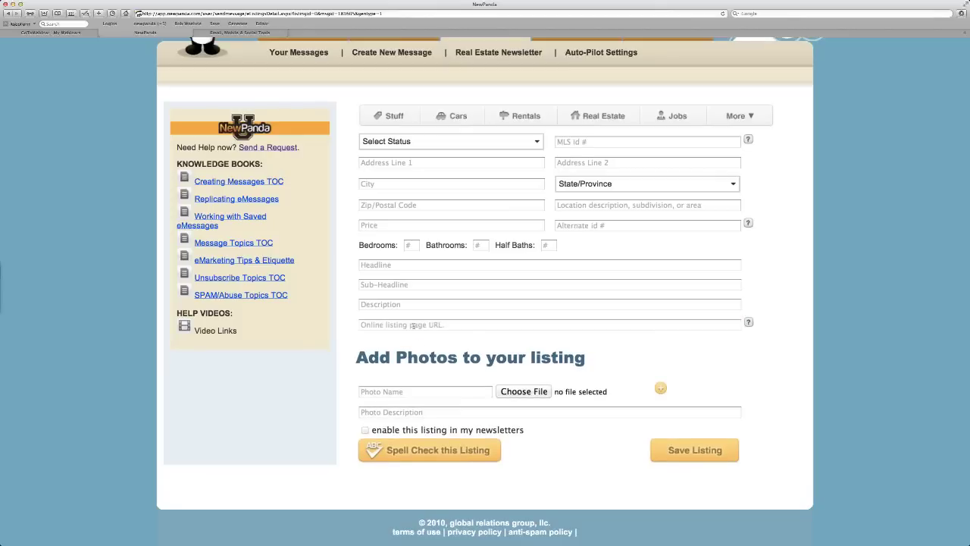
left_click(411, 324)
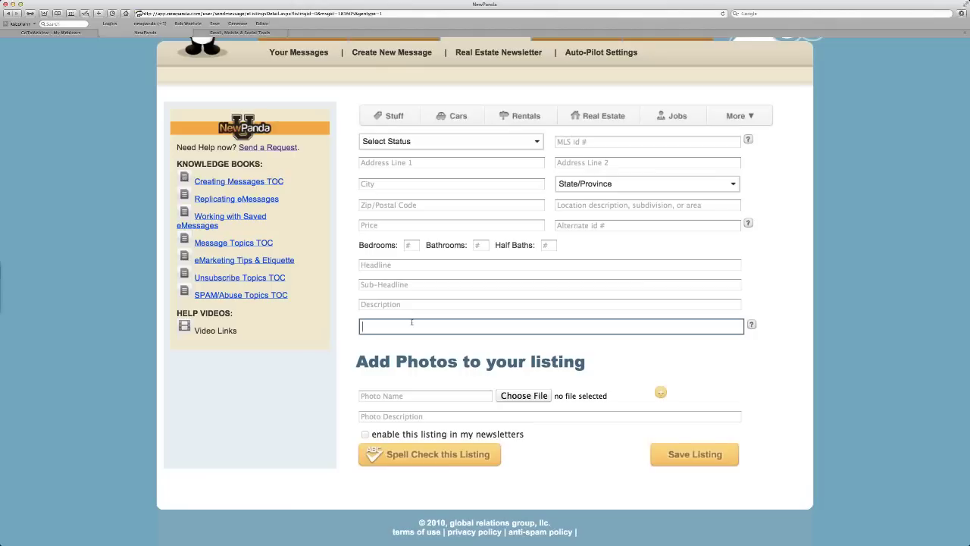
left_click(414, 346)
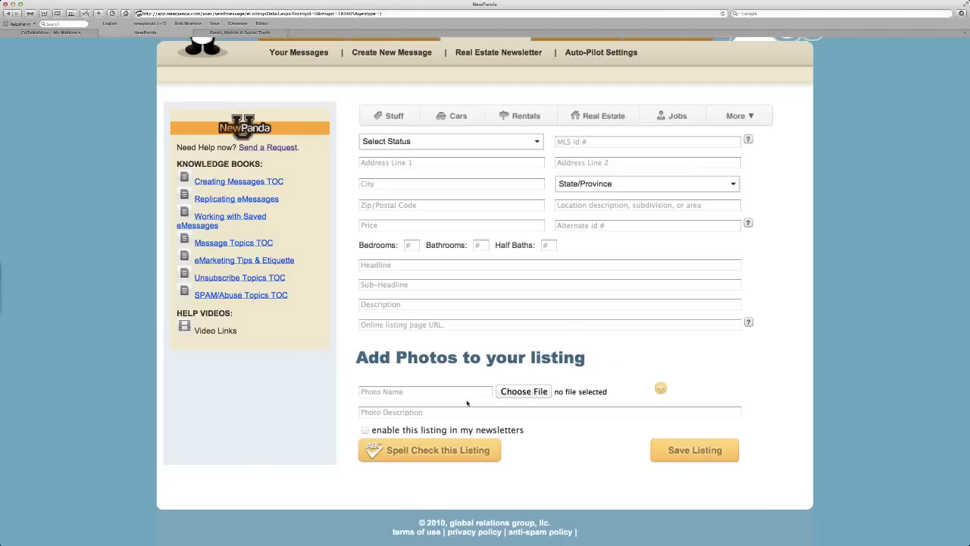
scroll(572, 379, "up", 1)
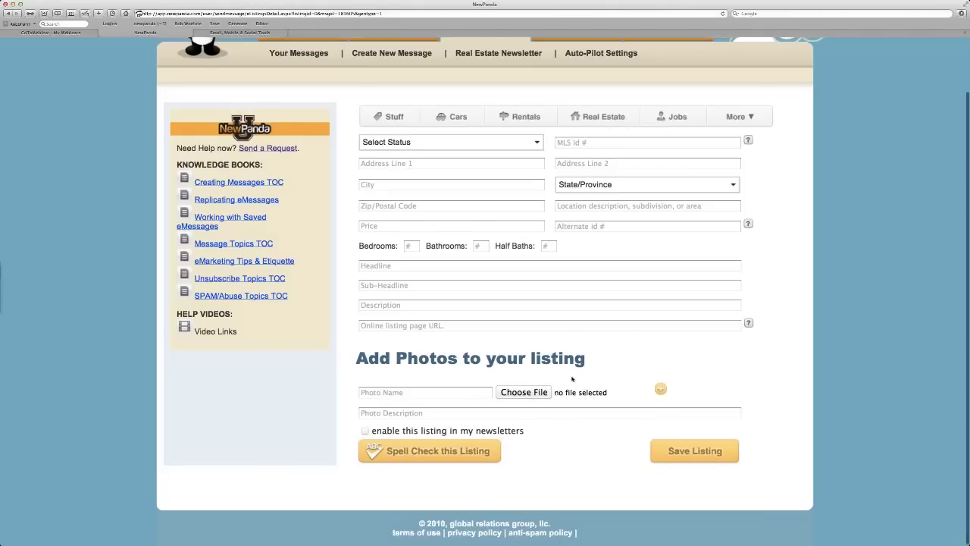
scroll(572, 379, "up", 3)
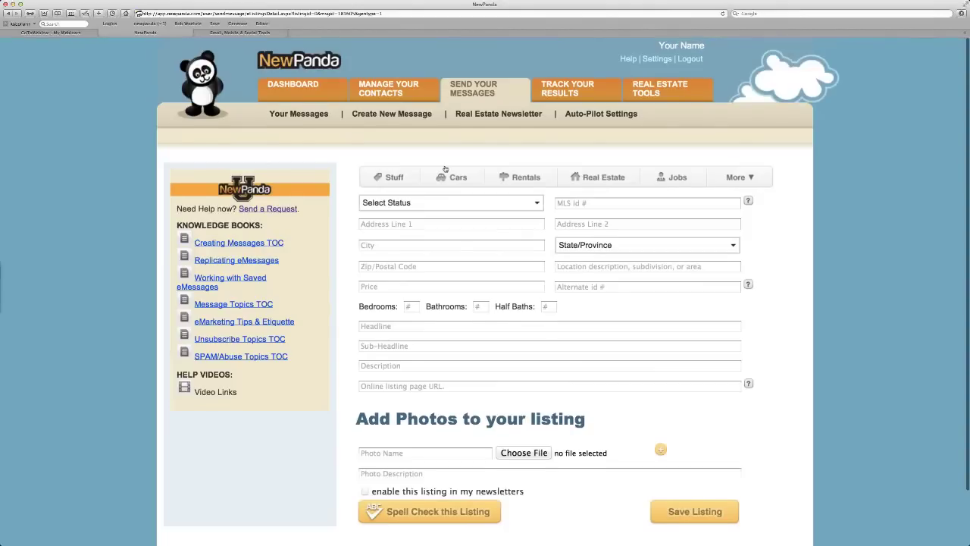
Leave the blank form and send the Michigan Avenue listing as a Real Estate e-Listing in the Primary Image with Thumbnails style
left_click(9, 13)
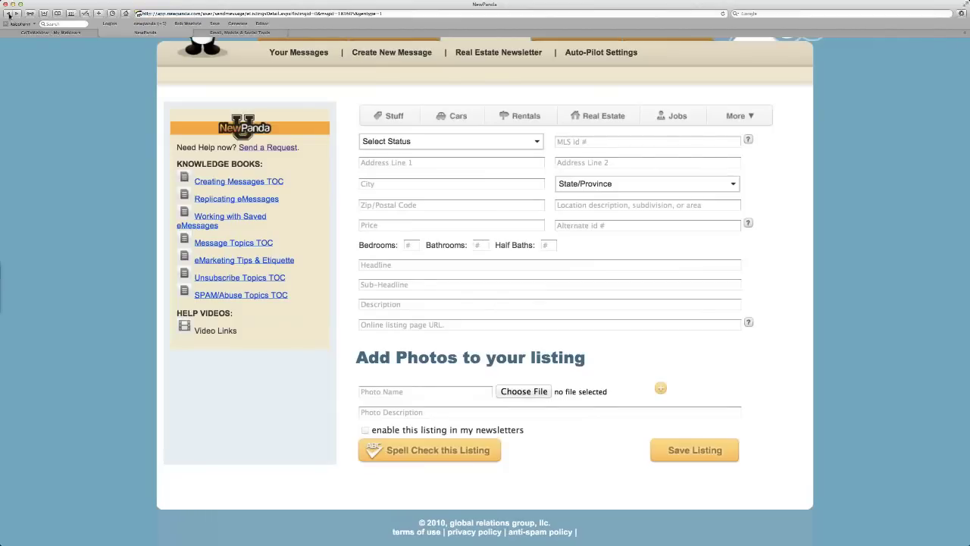
left_click(10, 13)
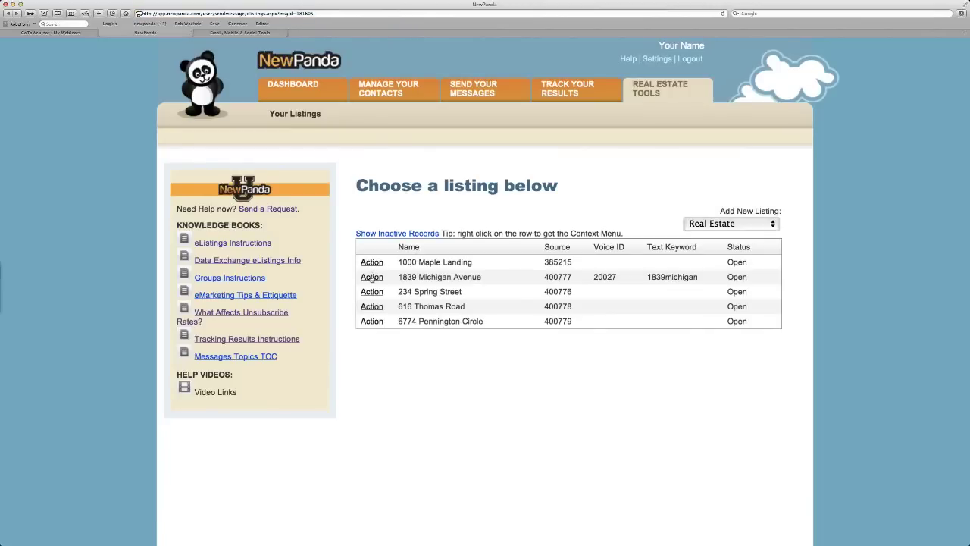
left_click(372, 278)
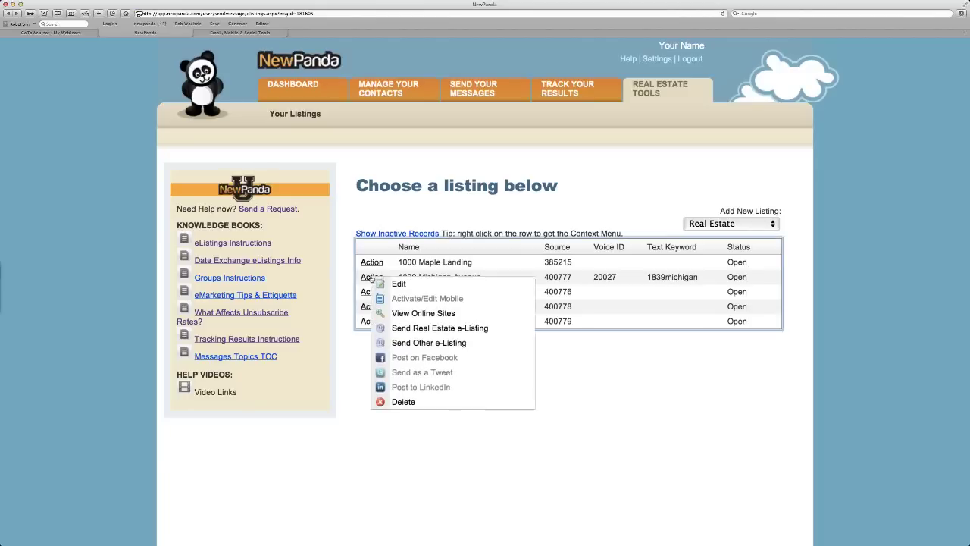
left_click(430, 328)
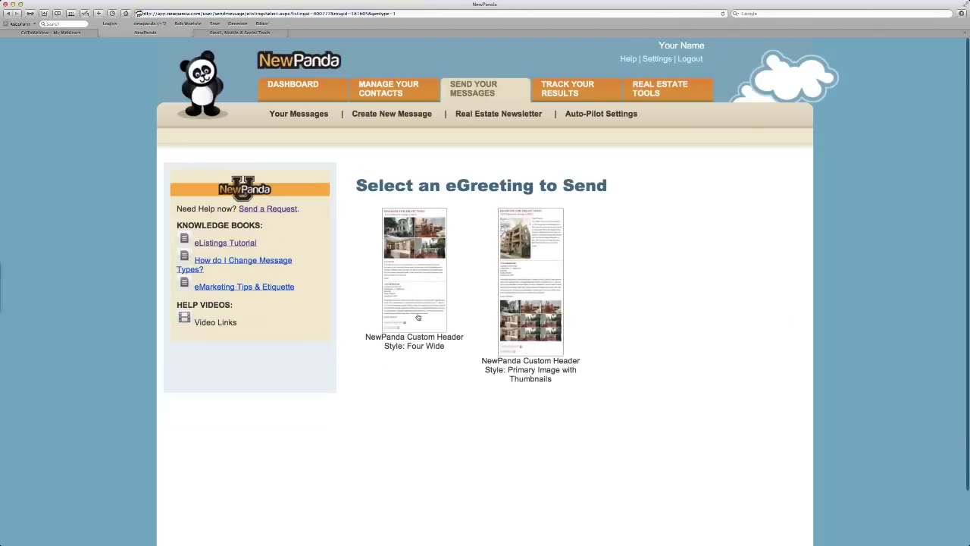
left_click(520, 271)
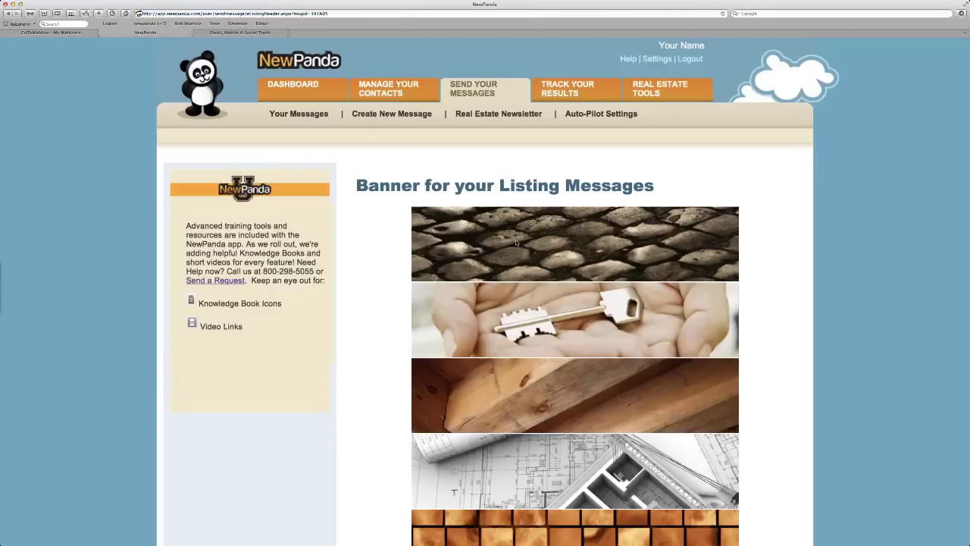
Browse the listing message banners and apply the wooden beams banner to the e-Listing
scroll(750, 379, "down", 1)
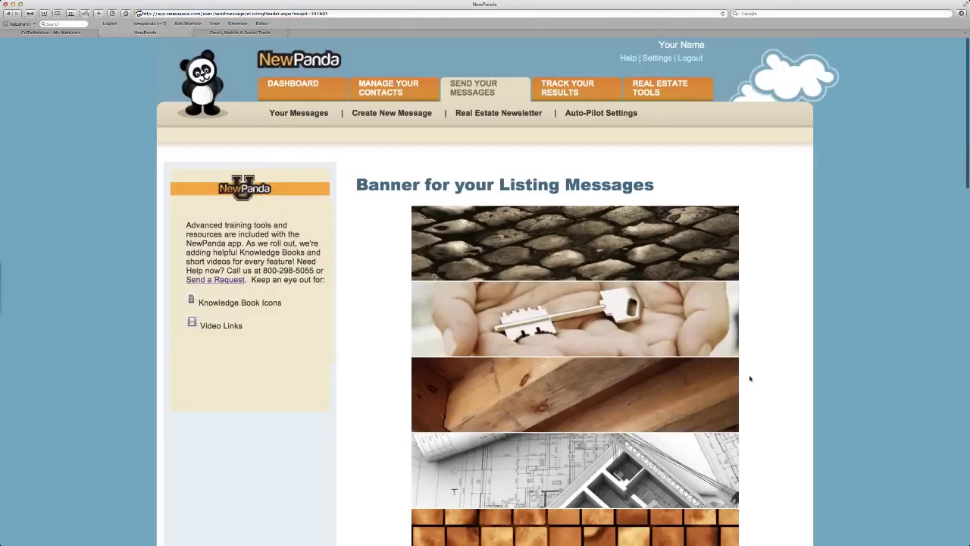
scroll(750, 378, "down", 5)
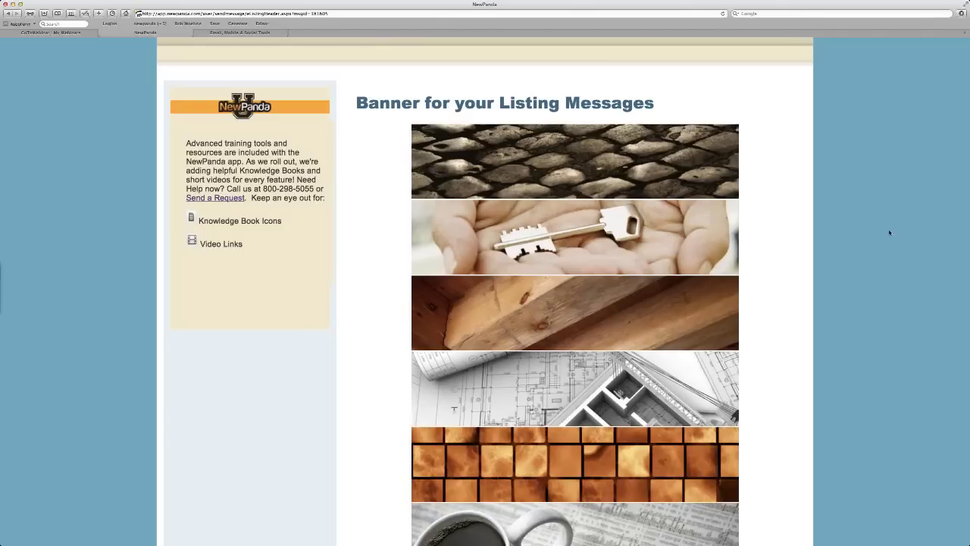
scroll(782, 318, "down", 1)
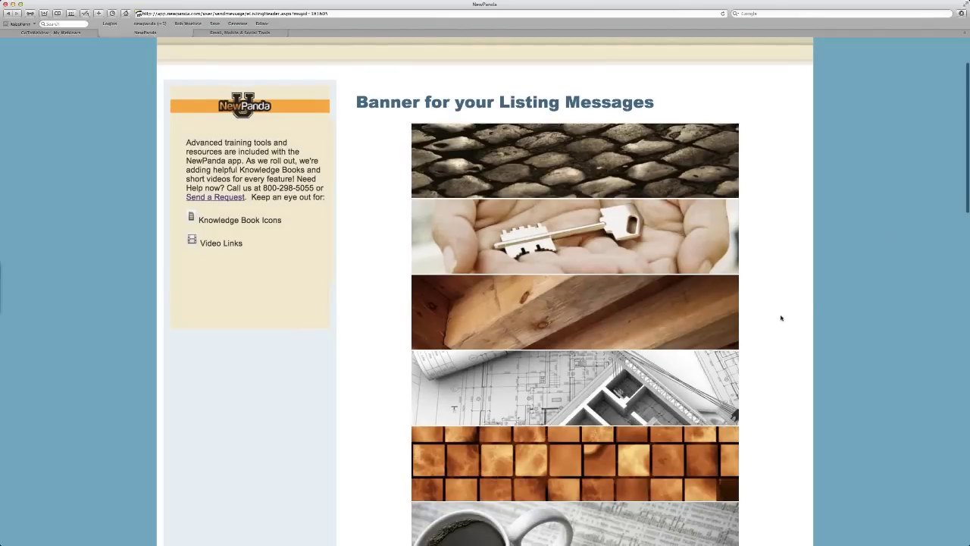
scroll(781, 318, "down", 6)
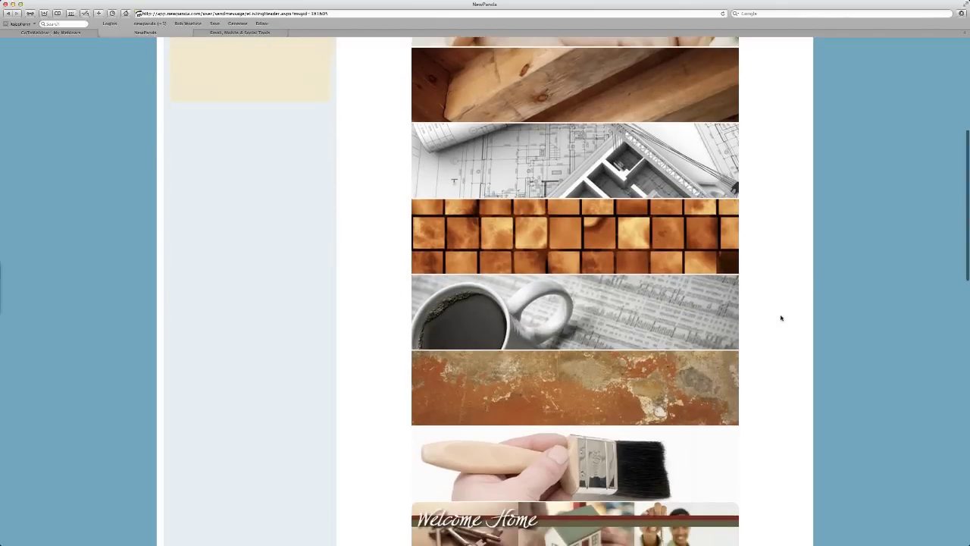
scroll(782, 317, "down", 1)
scroll(781, 318, "down", 2)
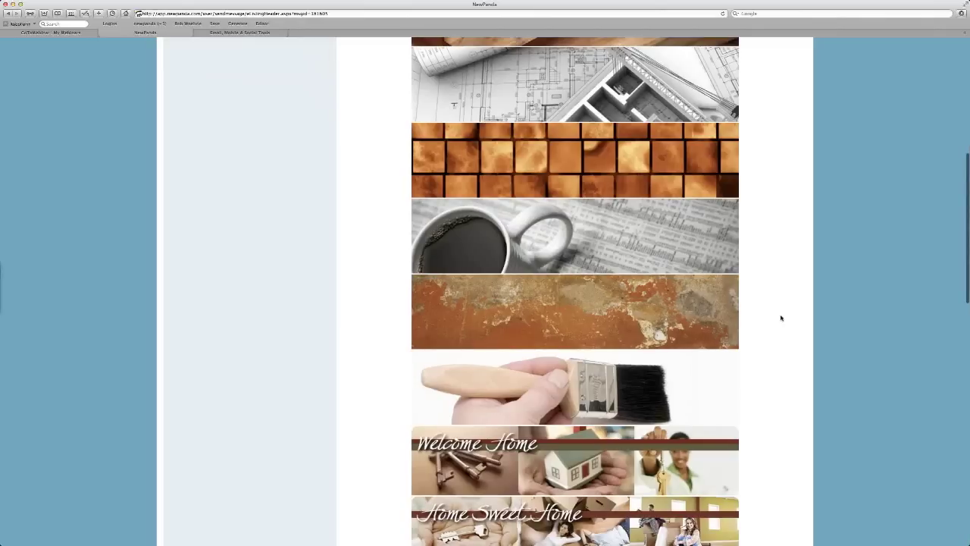
scroll(782, 317, "down", 4)
scroll(781, 319, "up", 1)
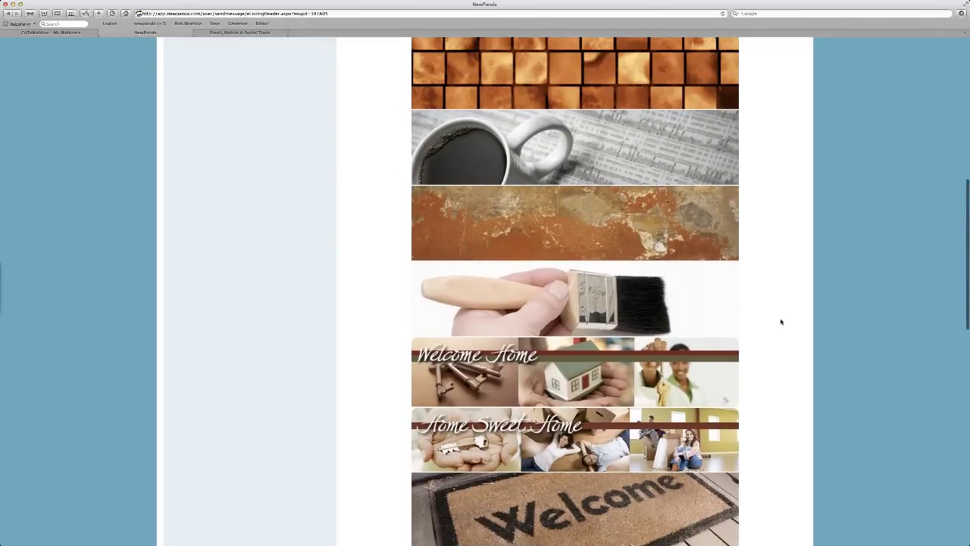
scroll(782, 321, "up", 5)
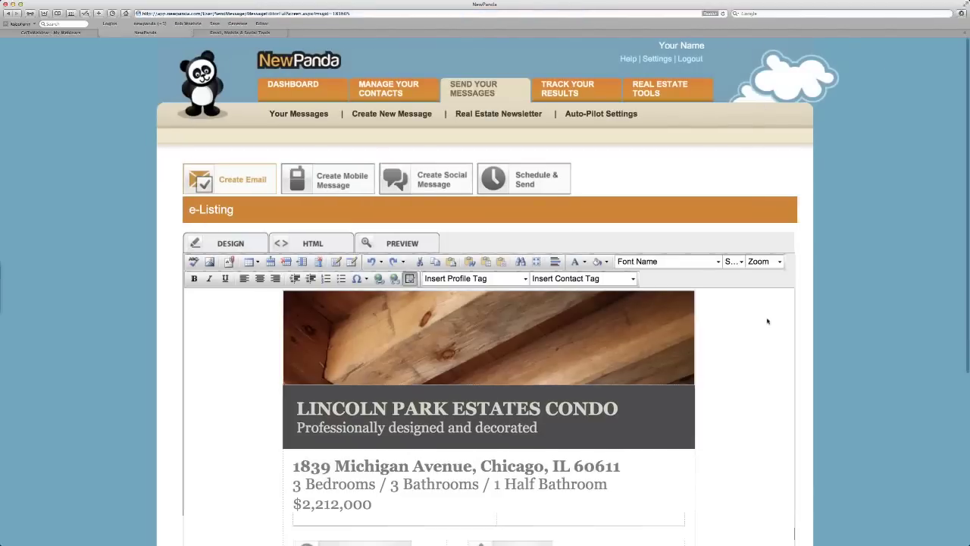
Review the e-Listing's content in the editor, highlighting the headline and sub-headline below the banner
scroll(720, 404, "down", 5)
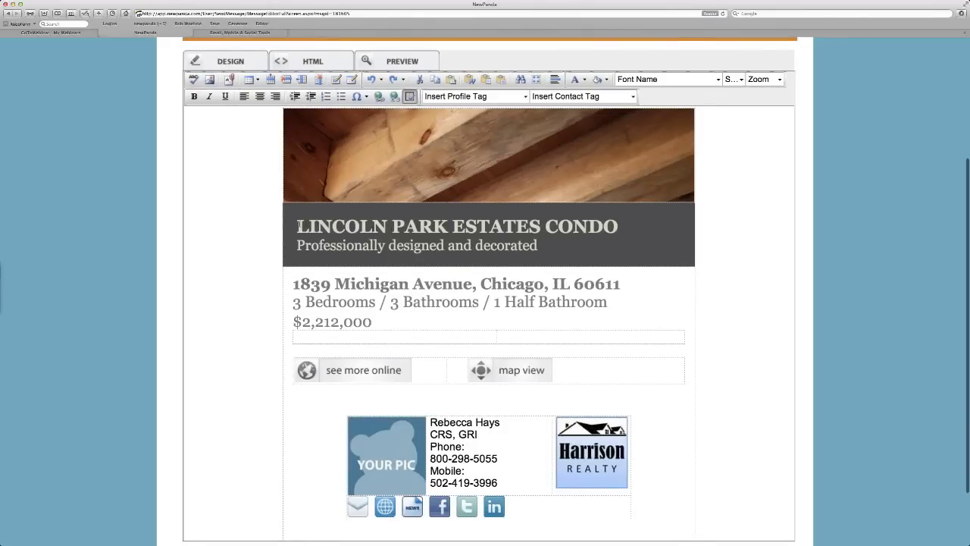
left_click_drag(298, 225, 510, 245)
left_click(553, 248)
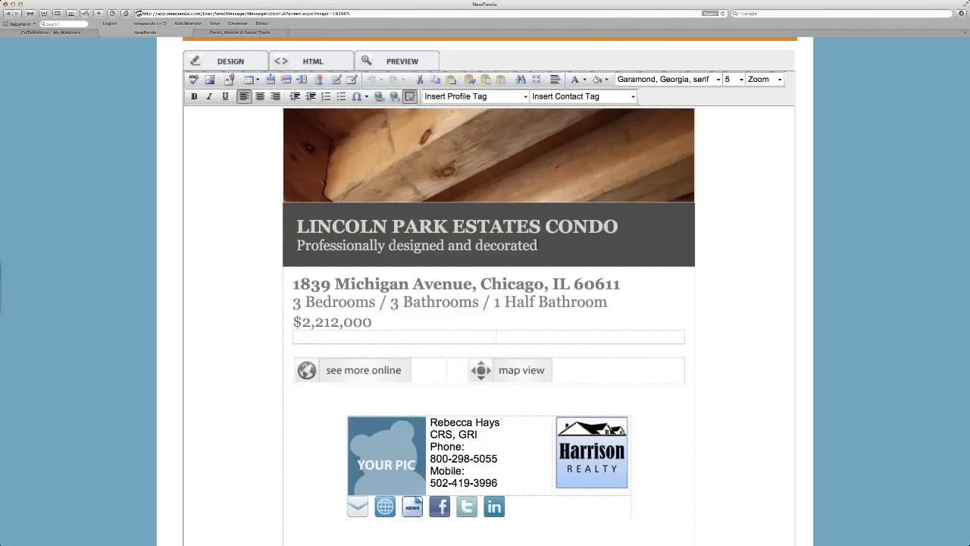